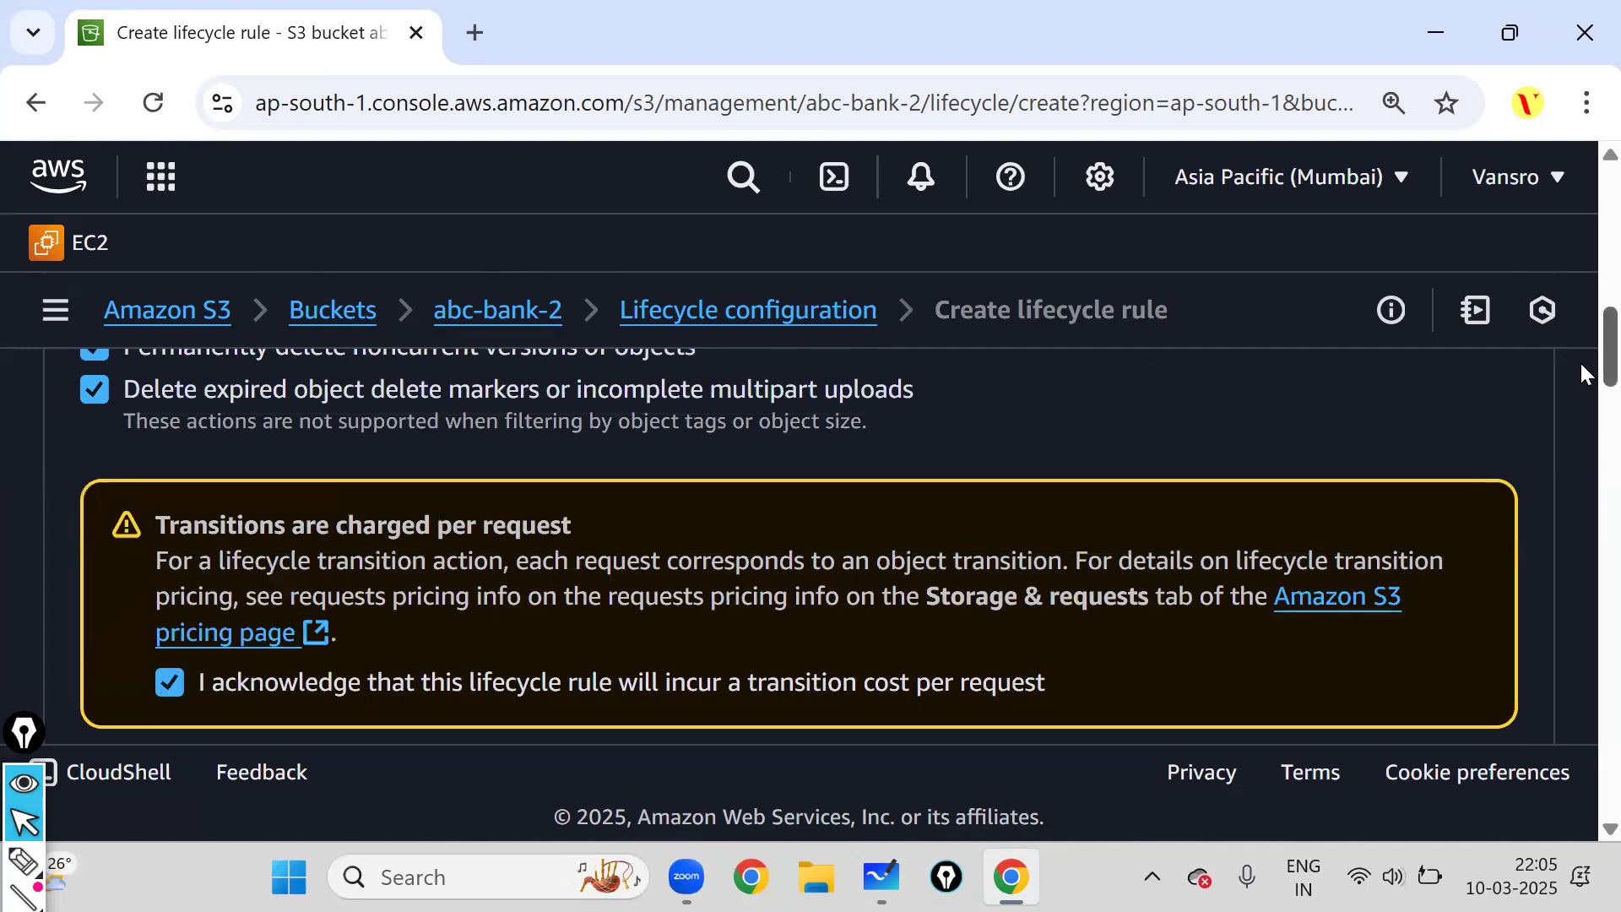
Review the selected lifecycle rule actions and the settings for transitioning current object versions between storage classes.
scroll(1580, 349, up, 3)
scroll(1580, 329, down, 4)
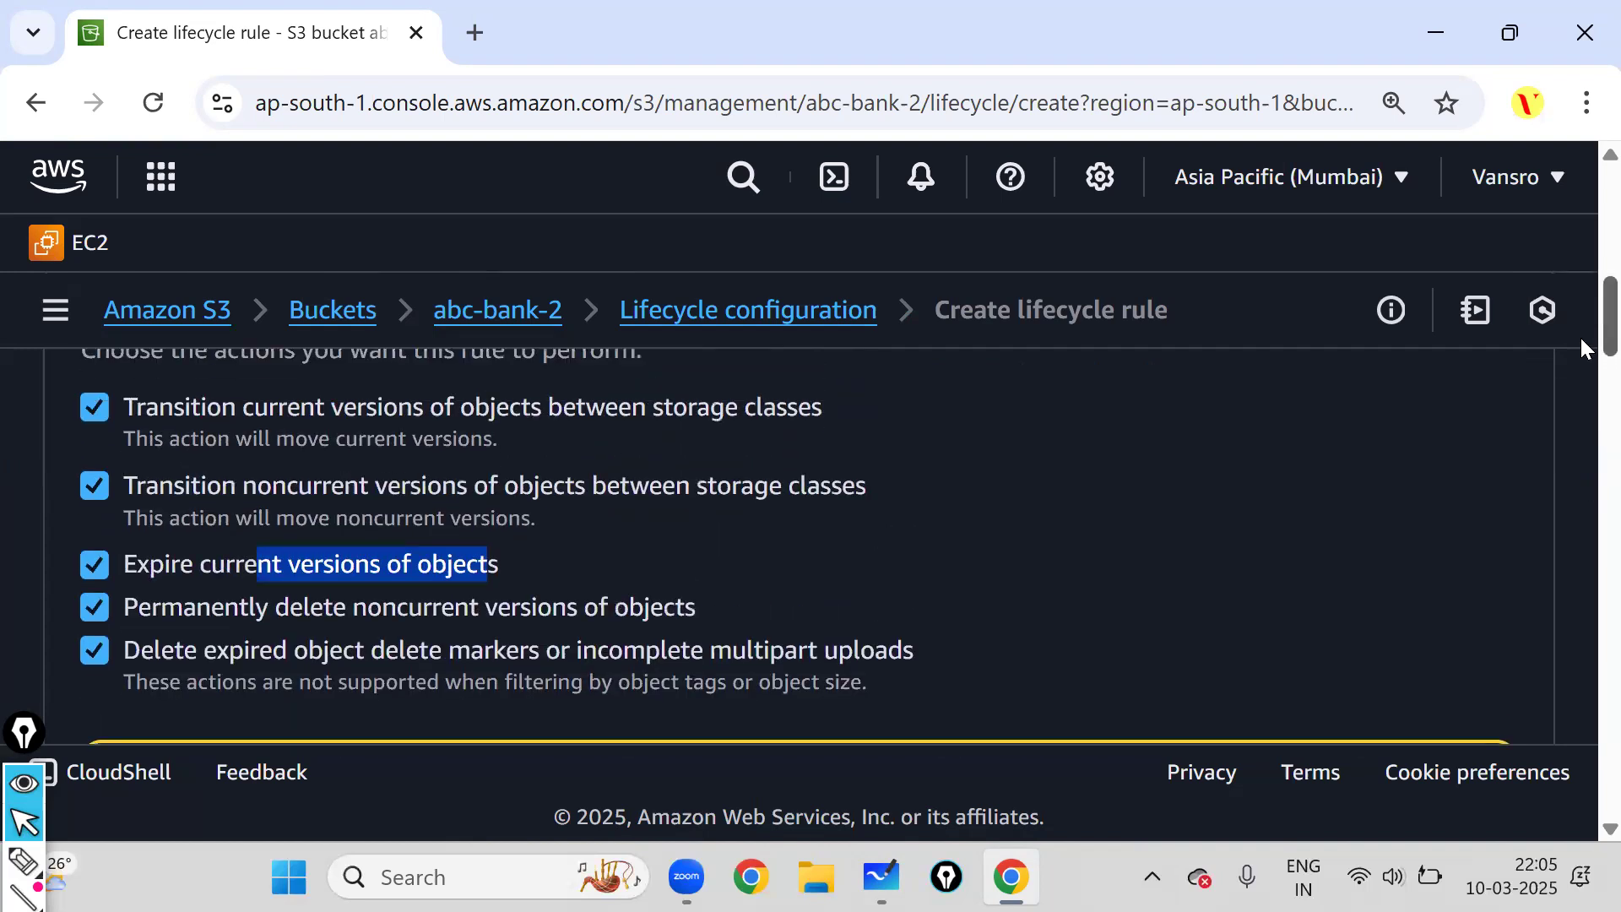
scroll(1581, 363, down, 5)
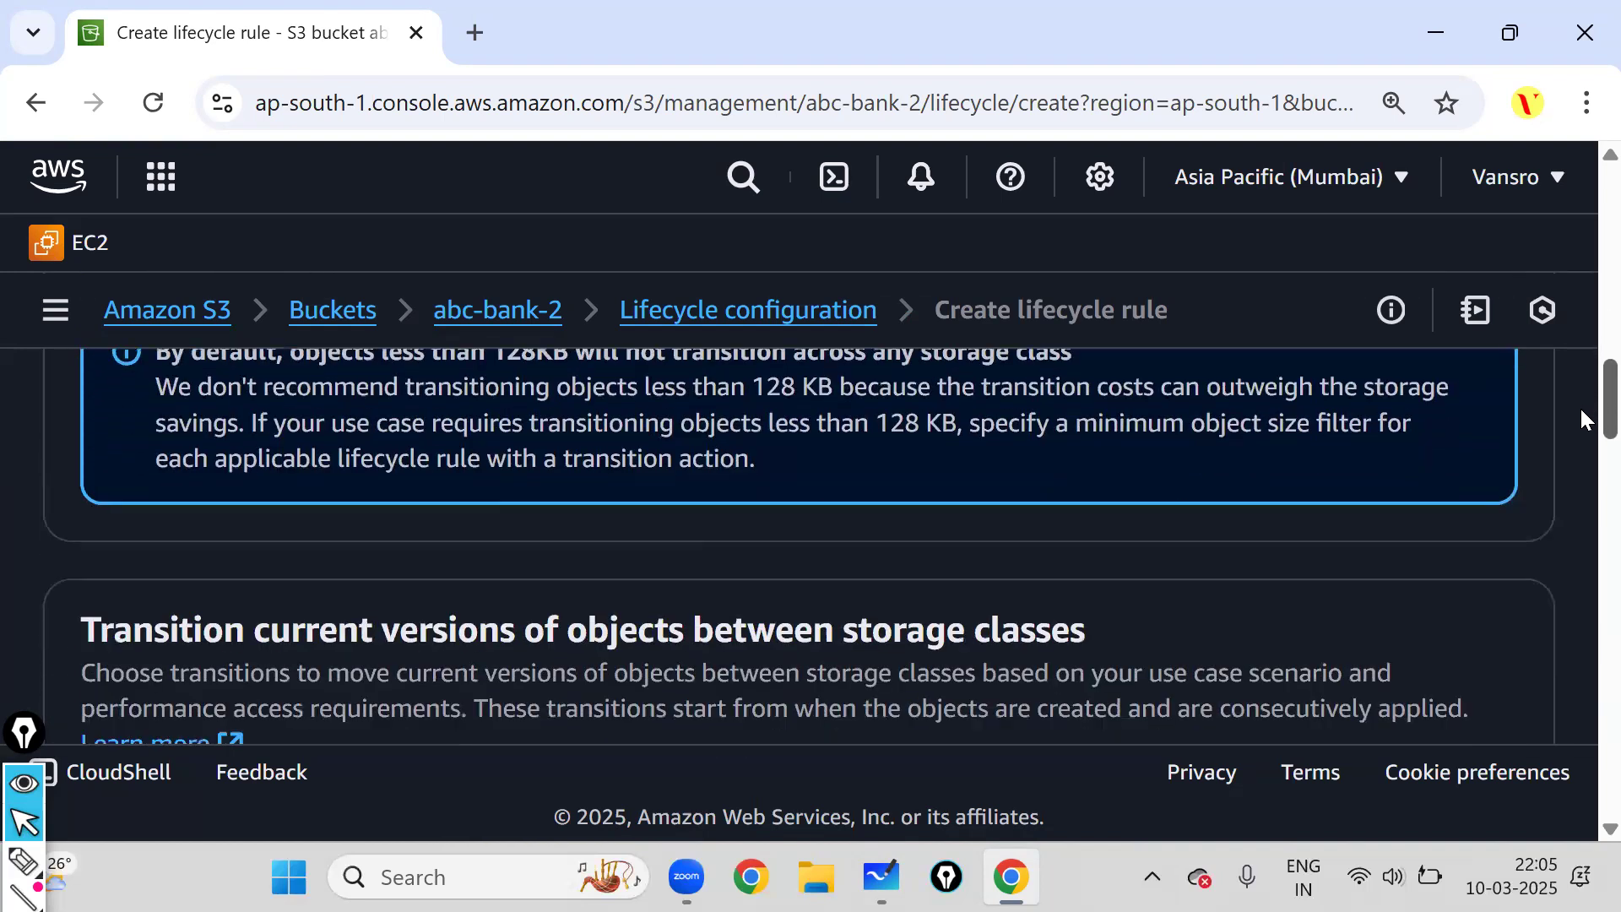
scroll(1580, 426, down, 1)
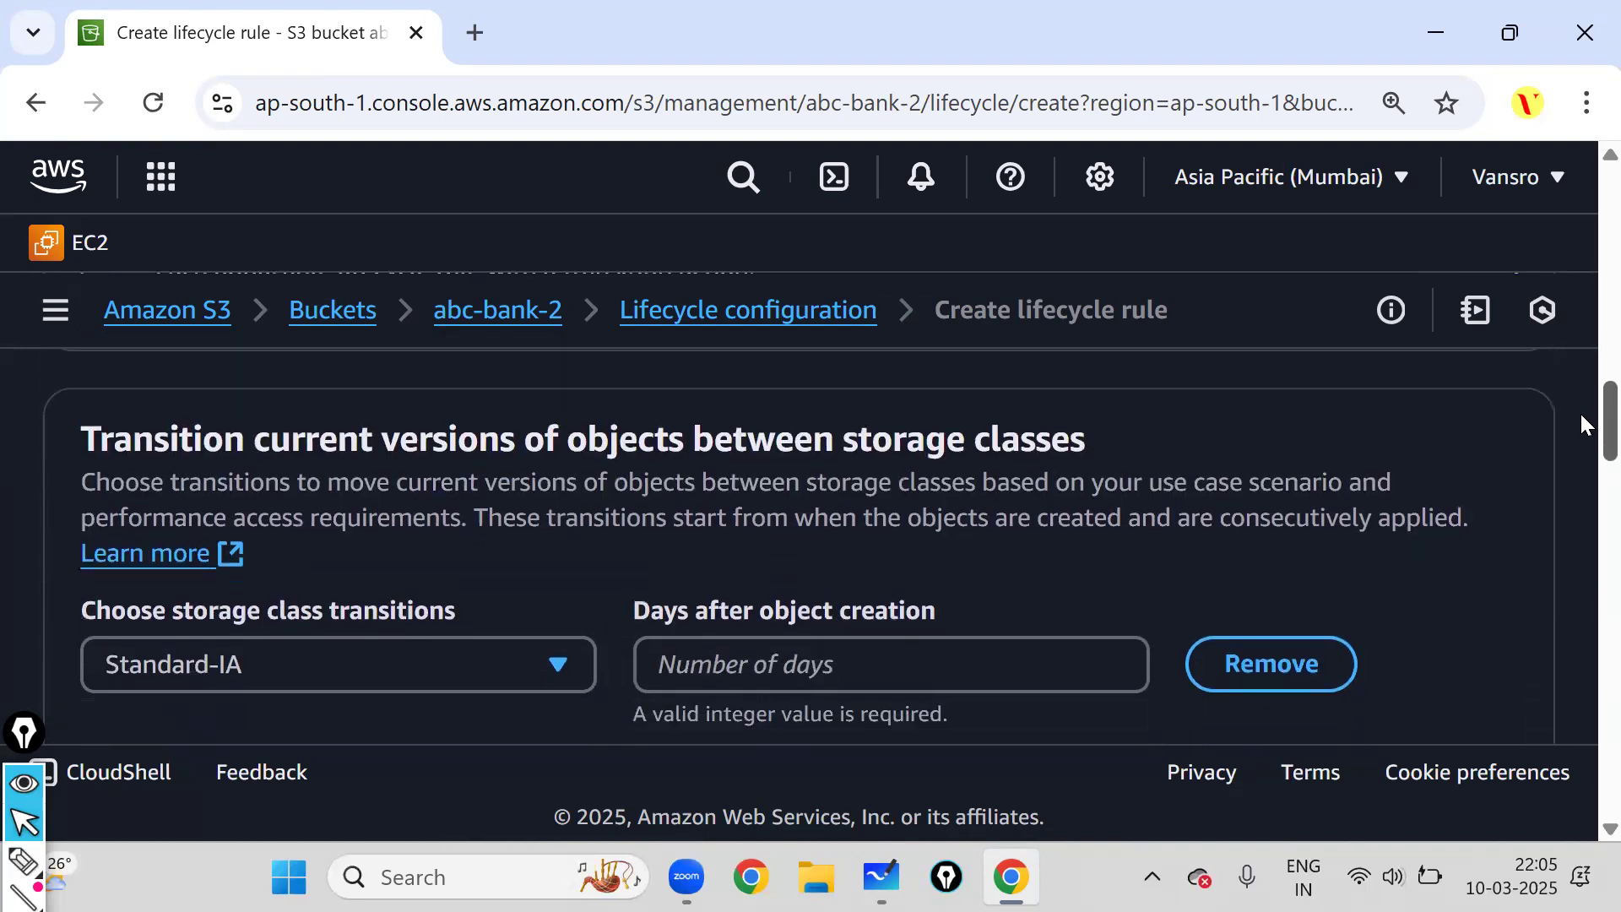
drag(255, 442, 642, 441)
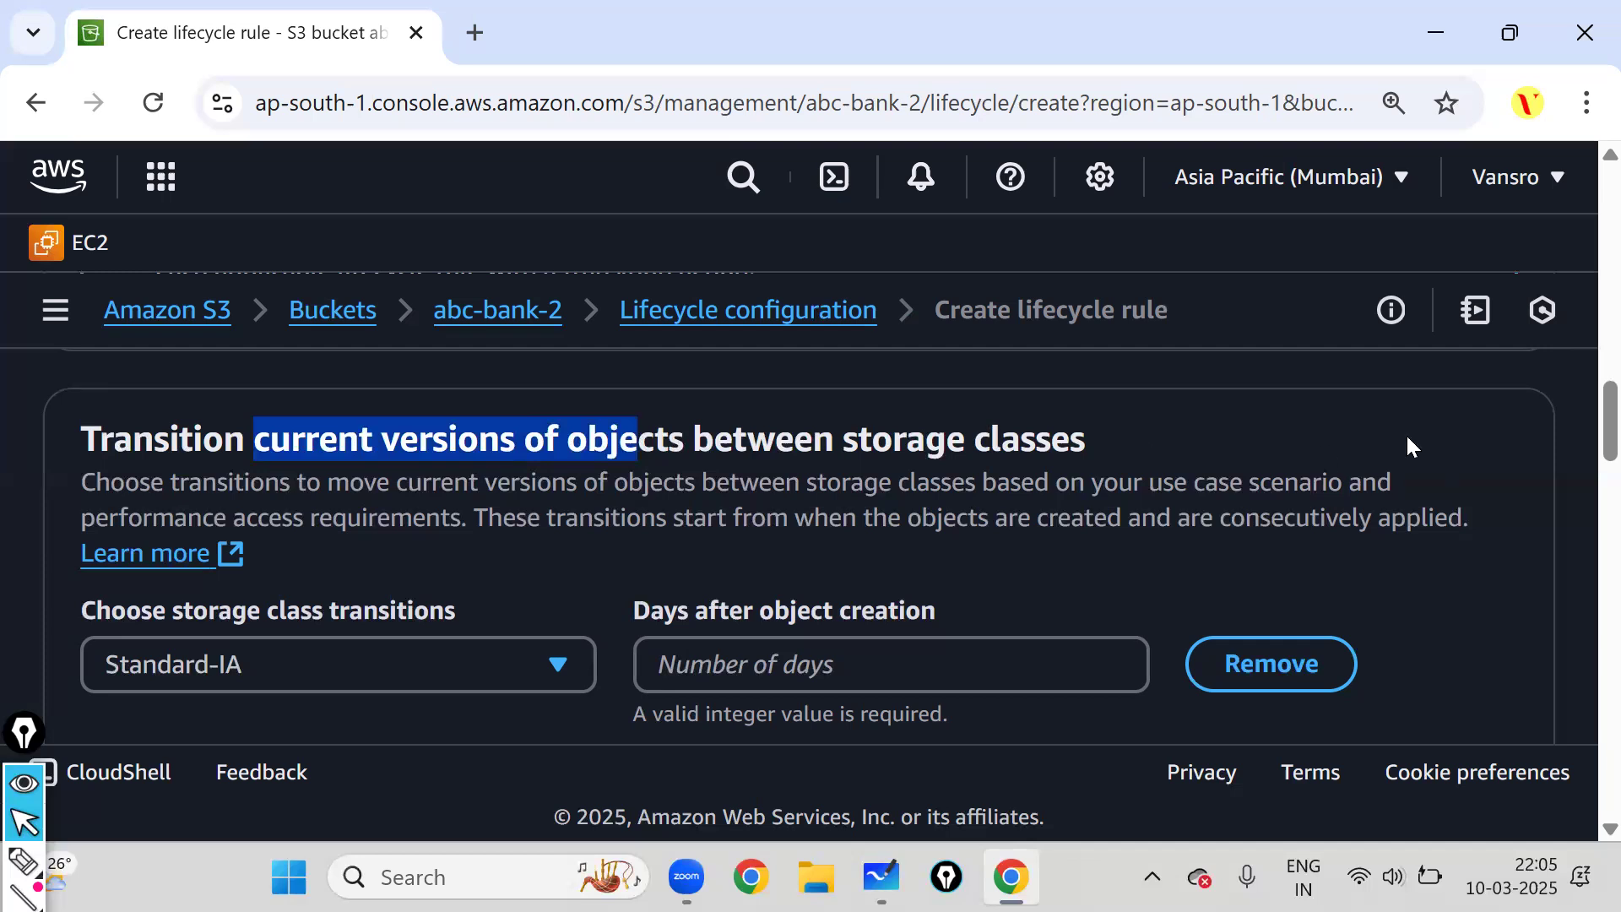
scroll(1582, 454, down, 2)
scroll(1582, 452, up, 1)
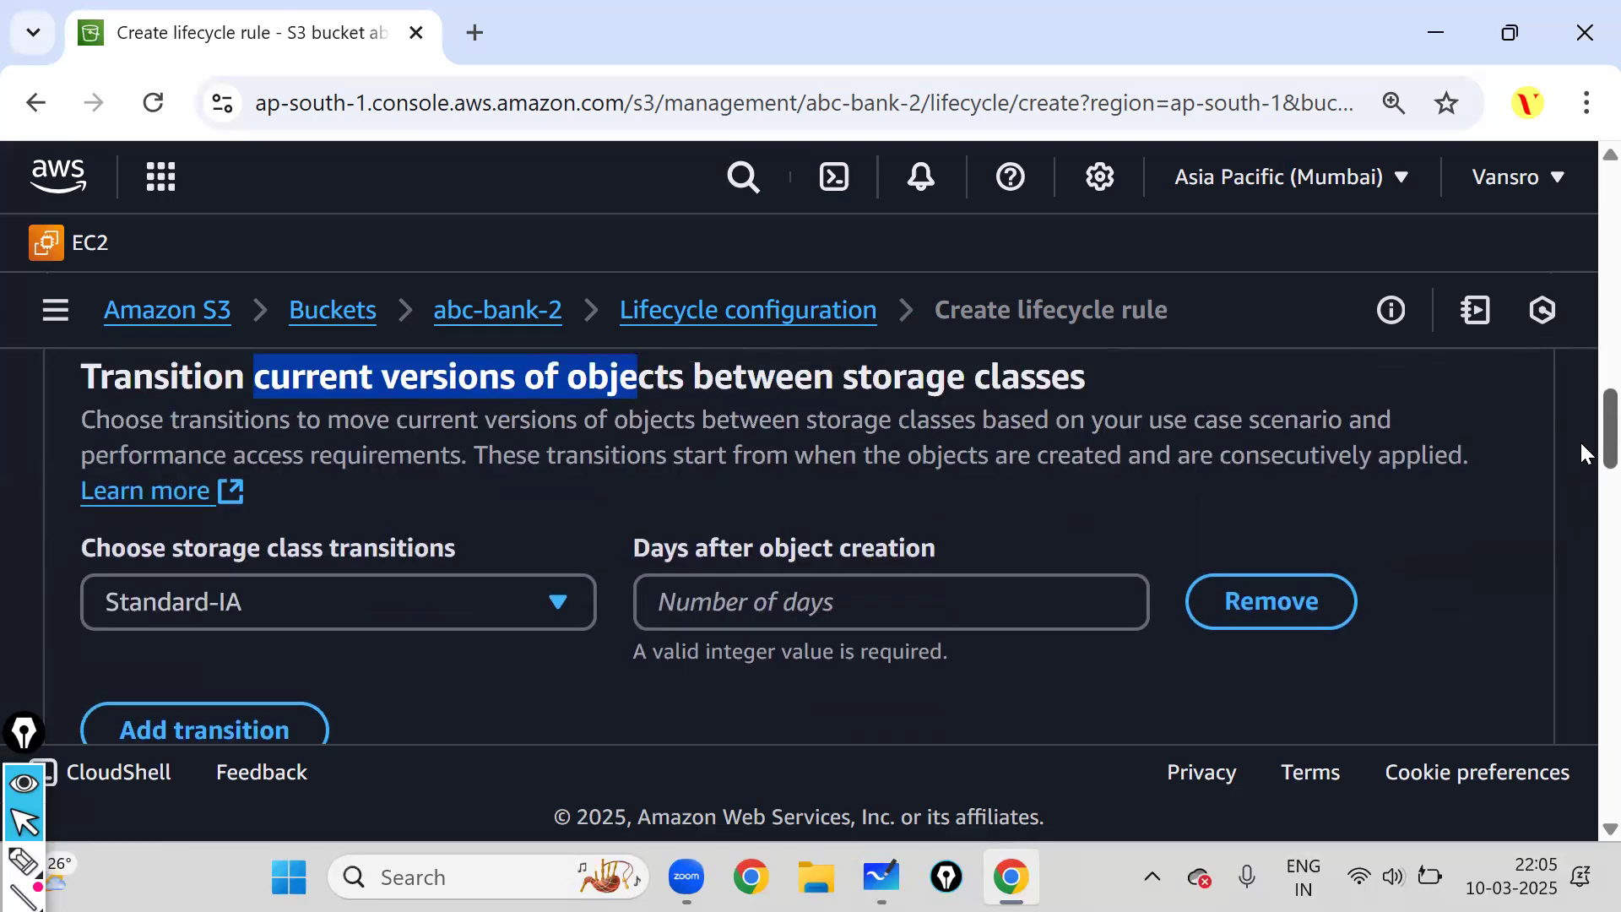
scroll(1580, 439, up, 1)
scroll(1580, 444, down, 2)
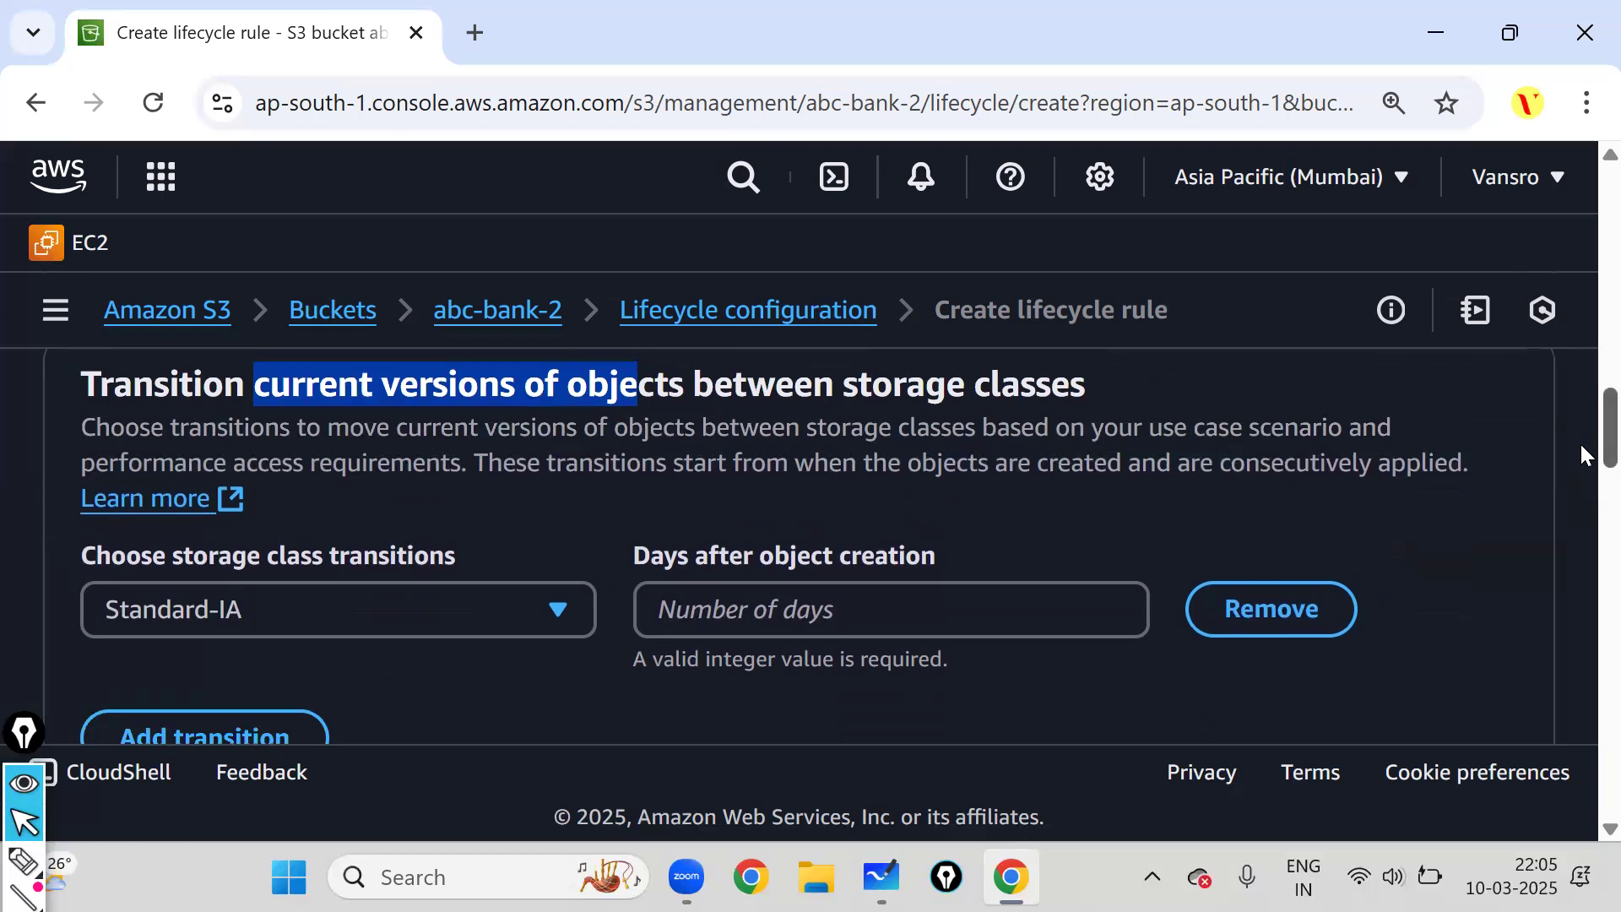
scroll(1580, 447, down, 1)
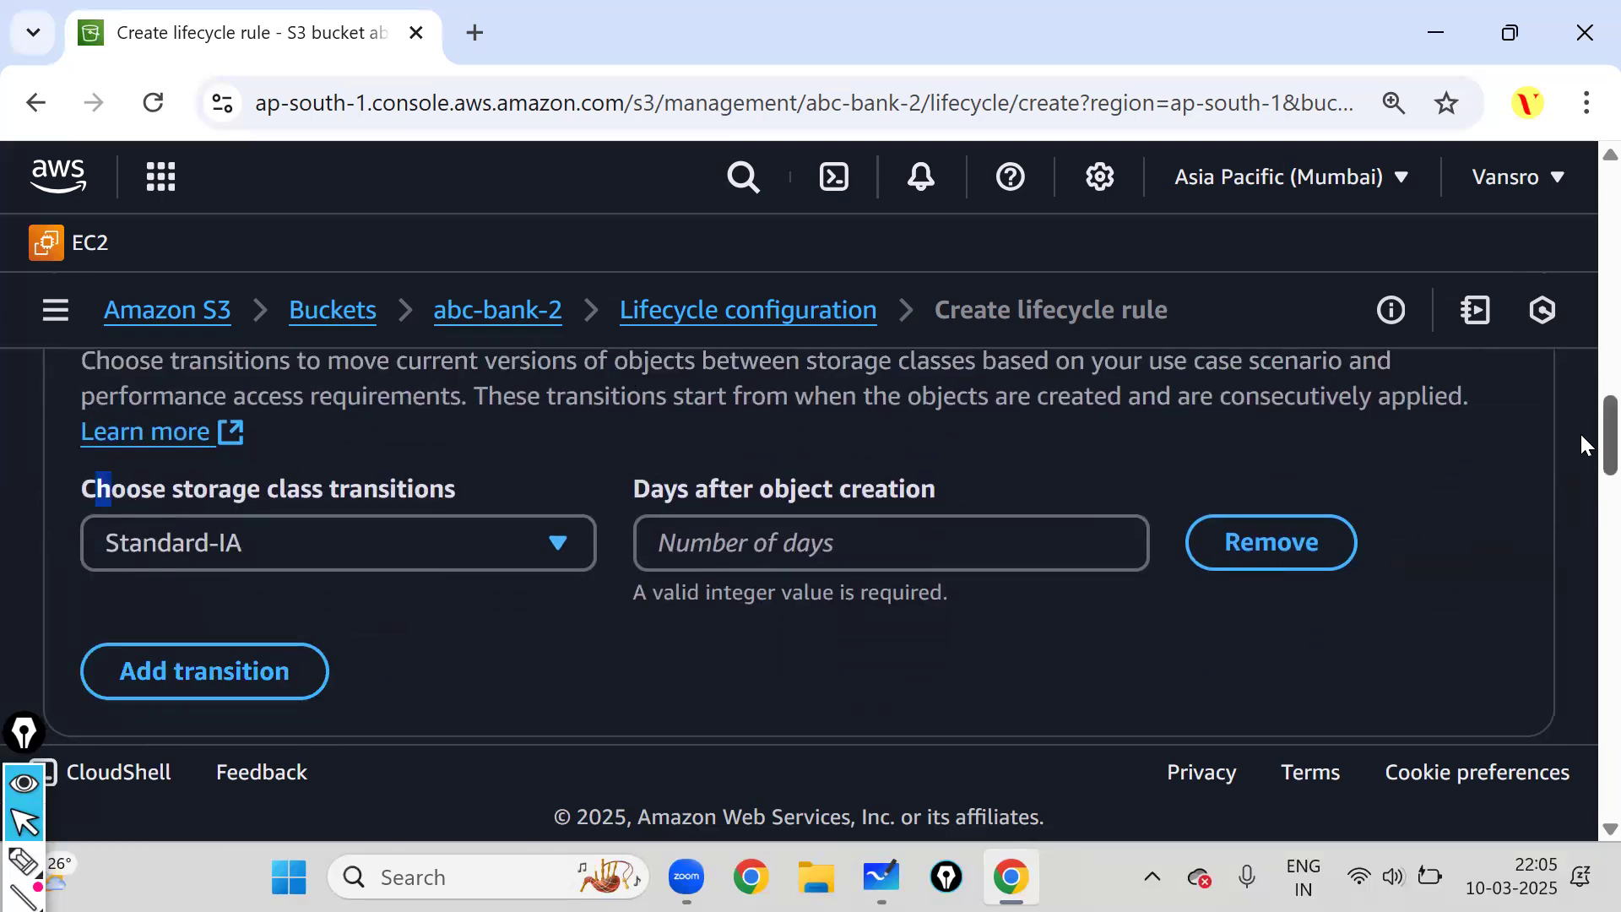
scroll(1580, 432, up, 1)
drag(382, 392, 499, 392)
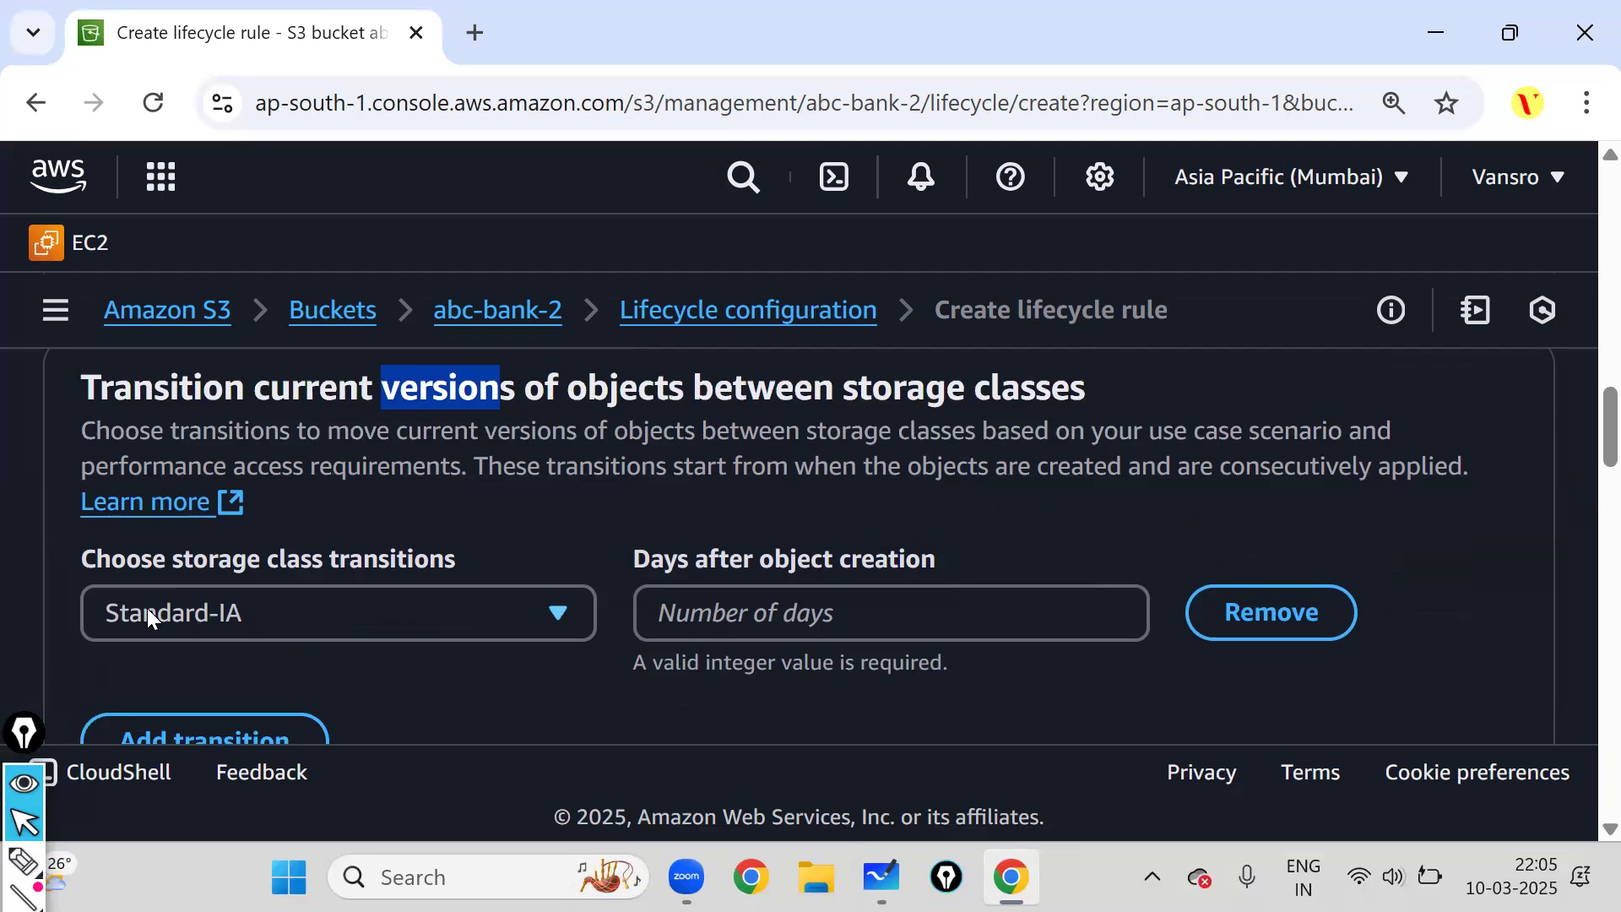
Review the storage class options for current versions, keep Standard-IA, and set its transition to 30 days after object creation.
click(558, 613)
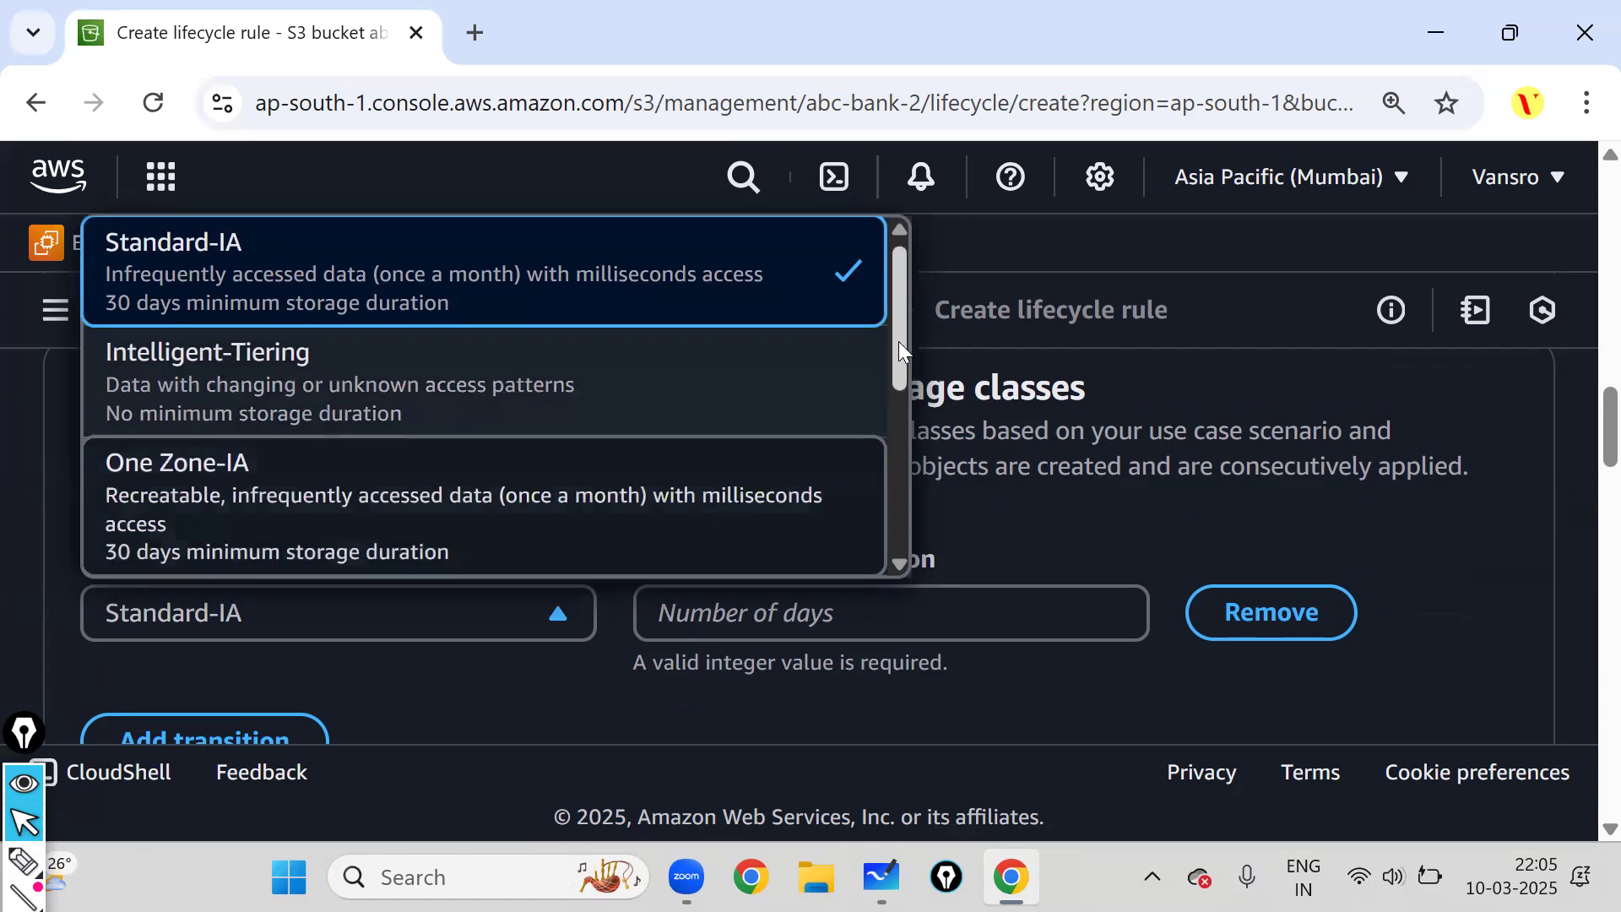
scroll(388, 433, down, 3)
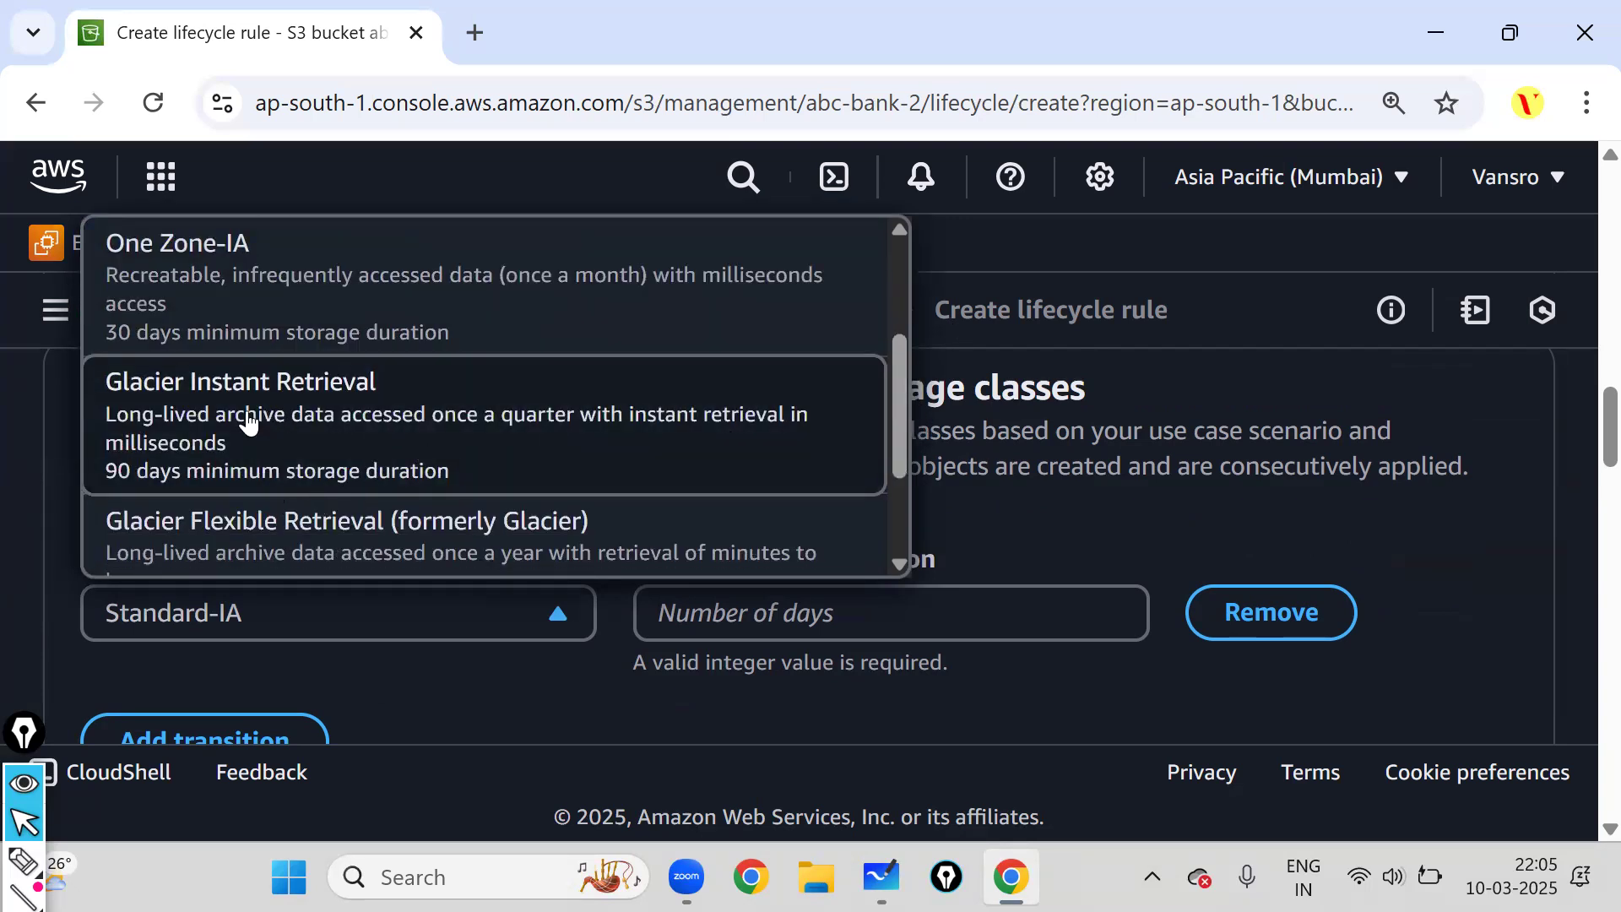
scroll(292, 523, down, 1)
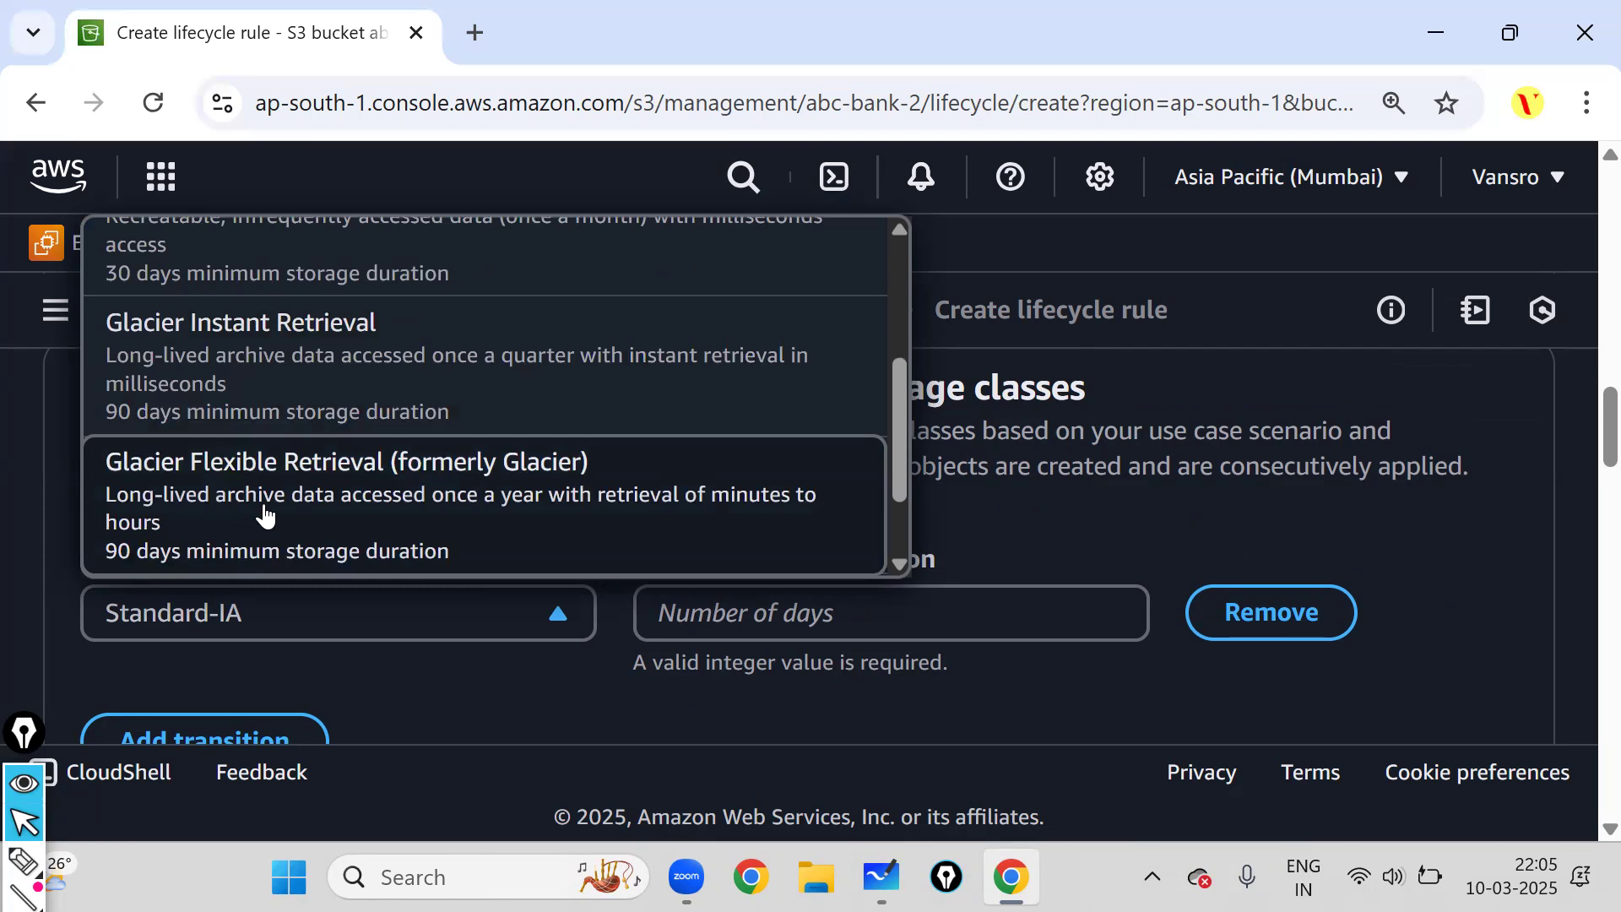
drag(903, 458, 996, 294)
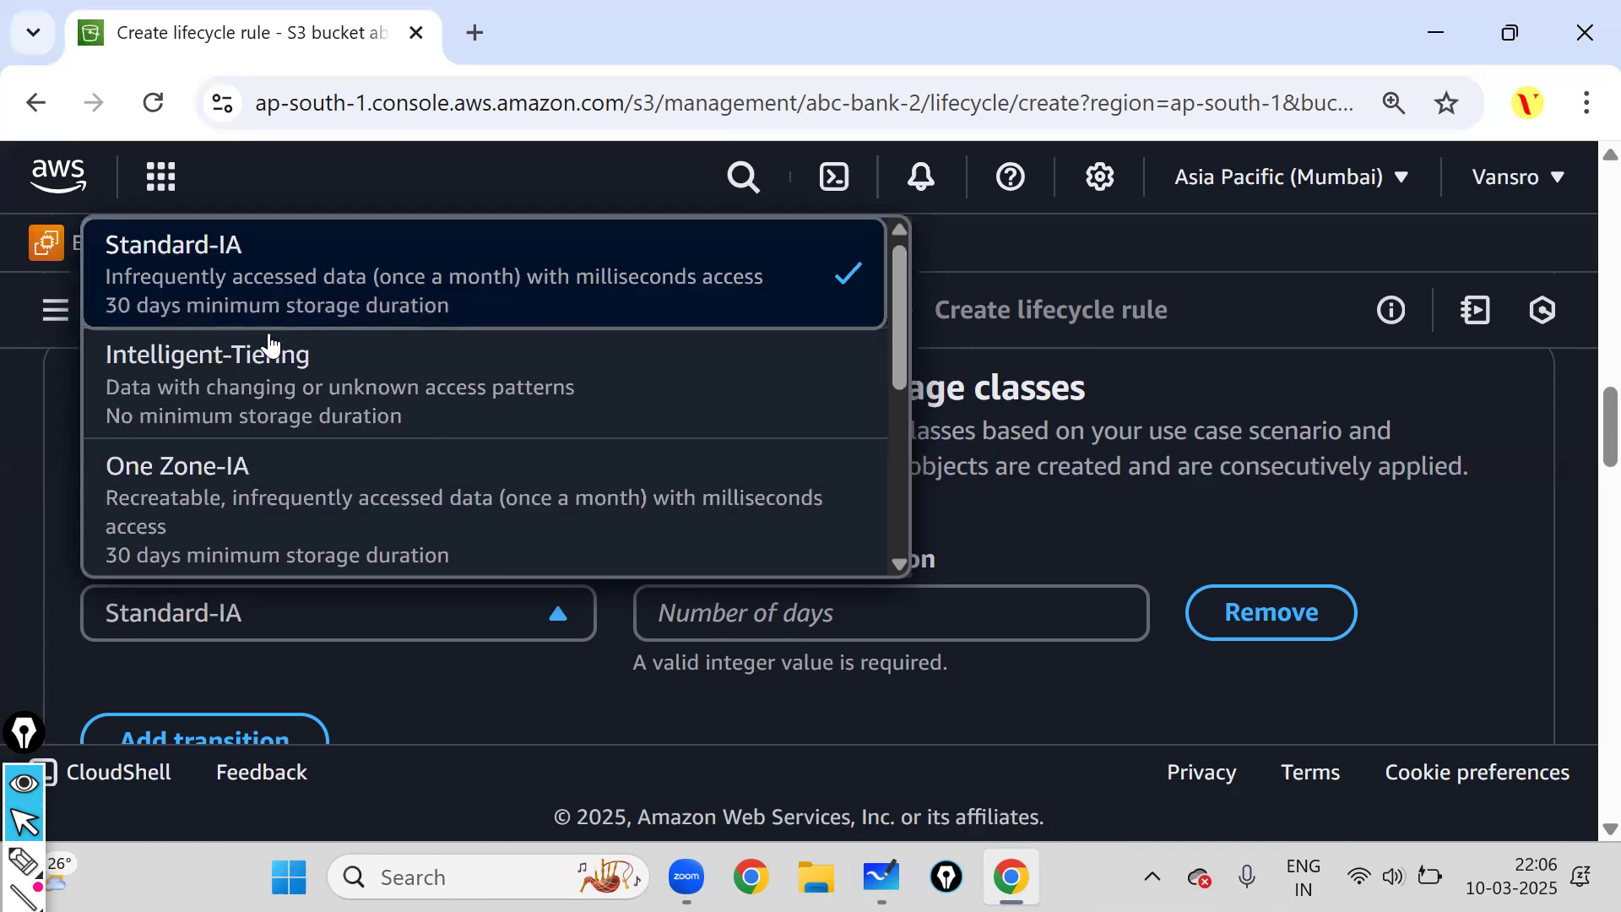
click(223, 291)
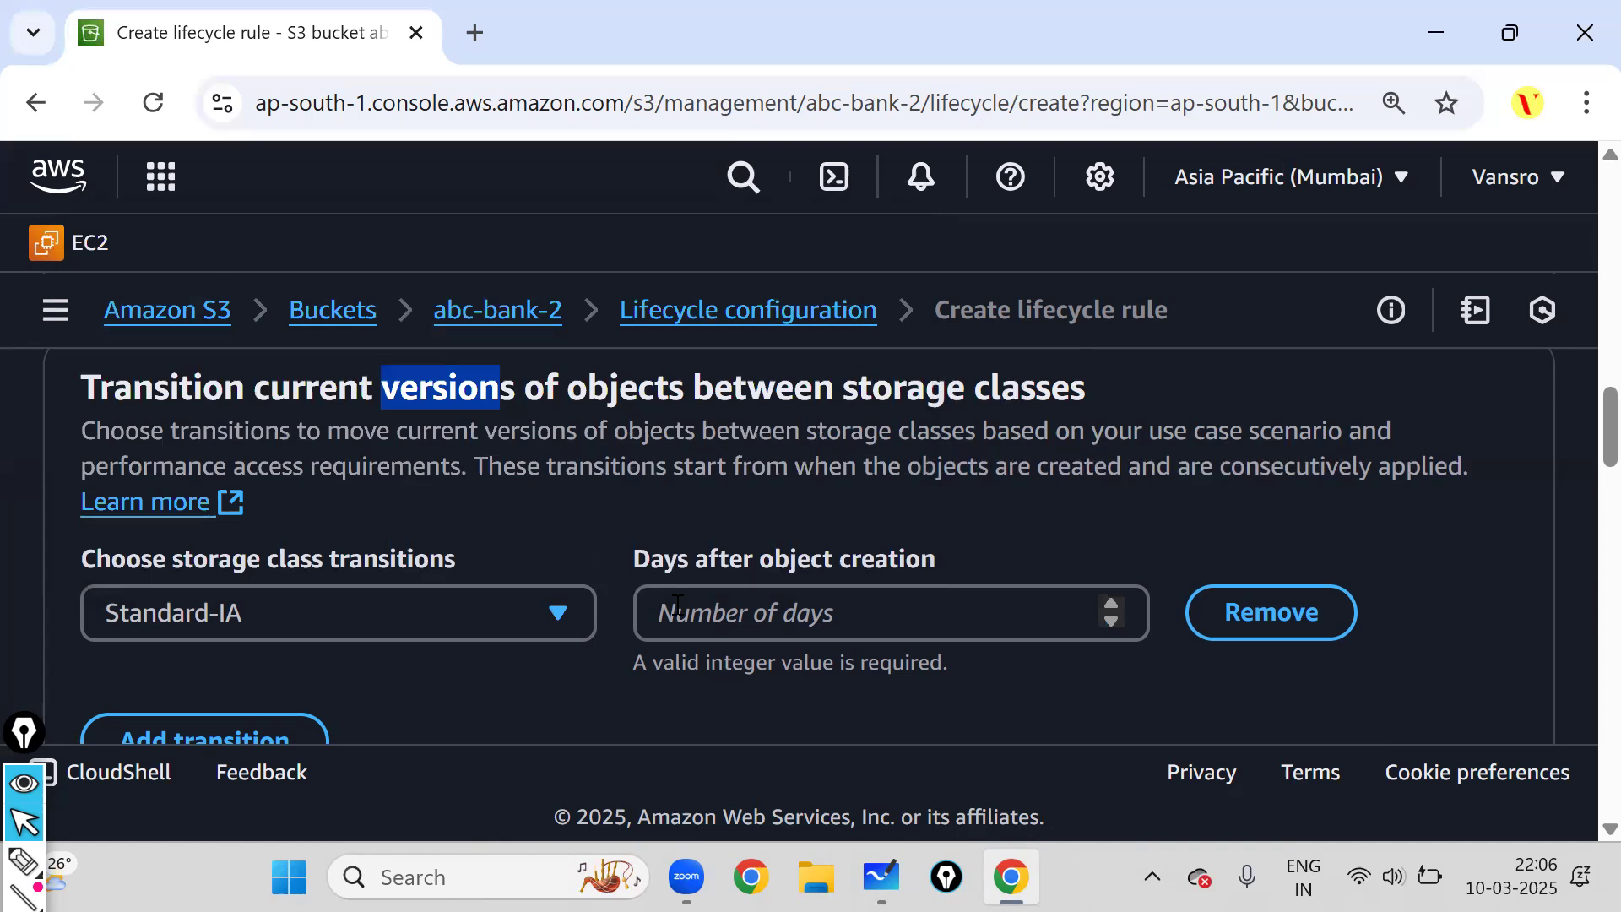
click(719, 618)
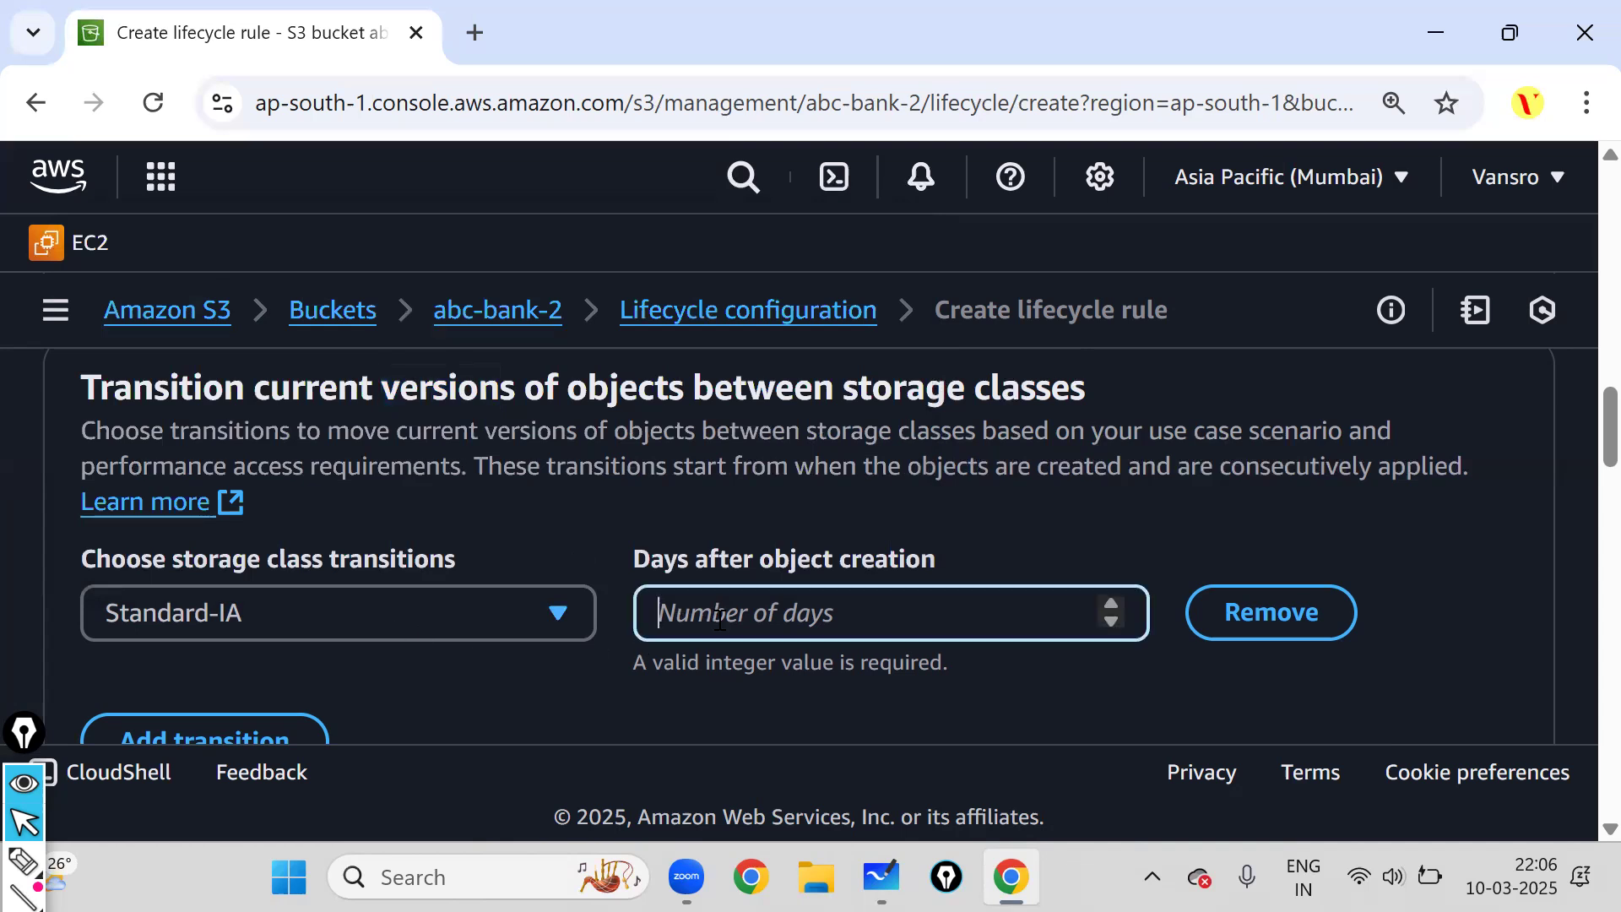
text(30)
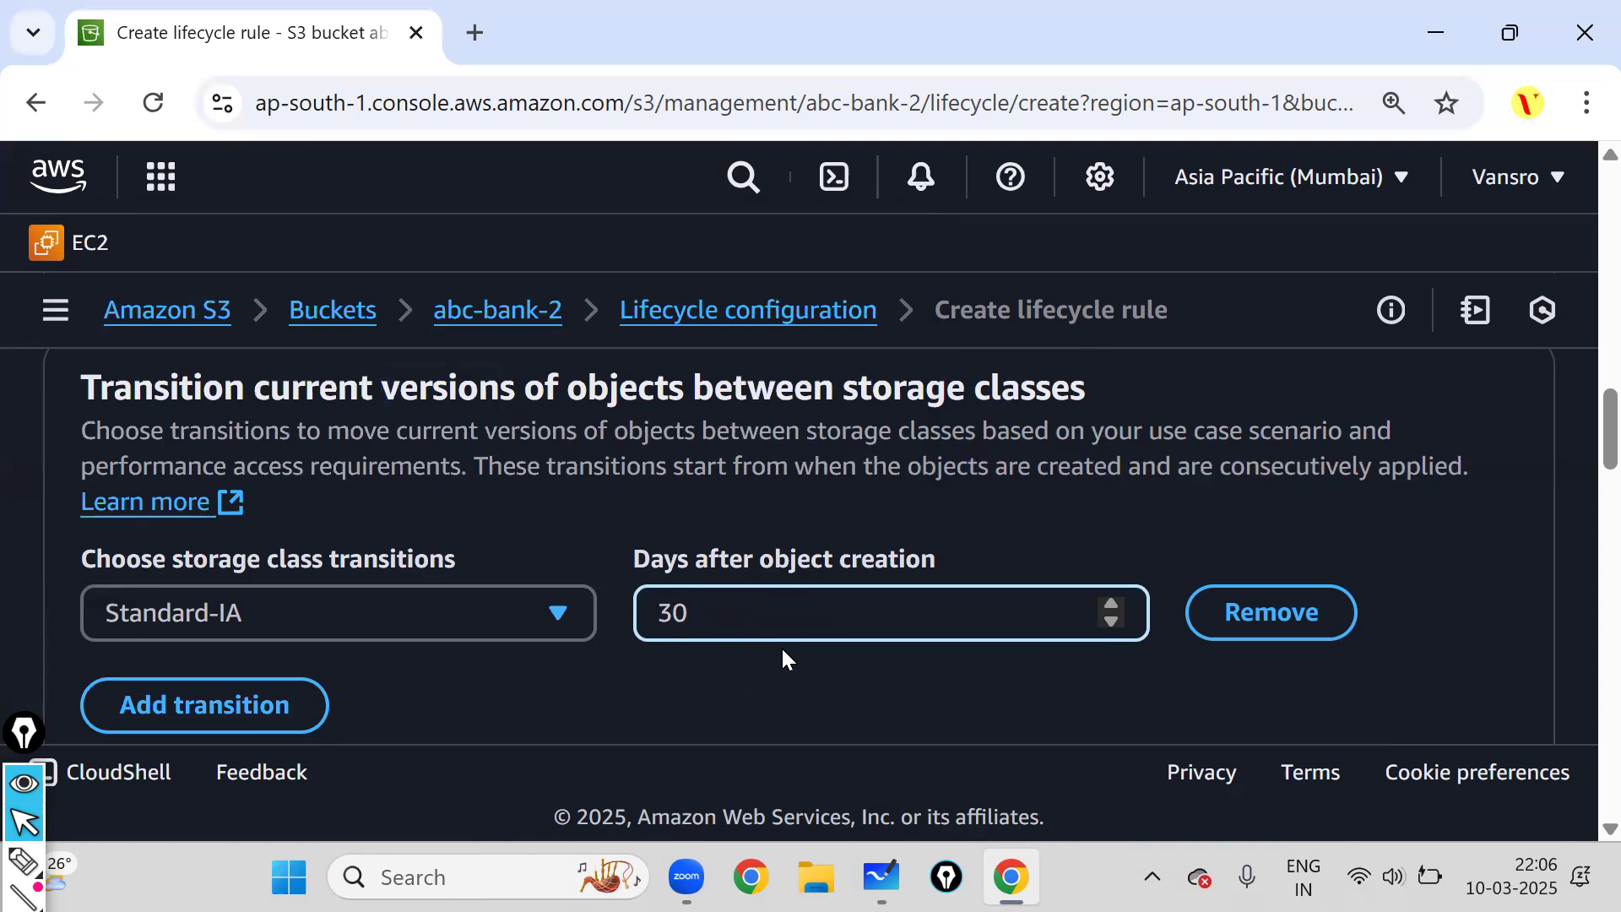
Add a second current-version transition to Glacier Flexible Retrieval at 60 days after object creation.
scroll(1580, 465, down, 2)
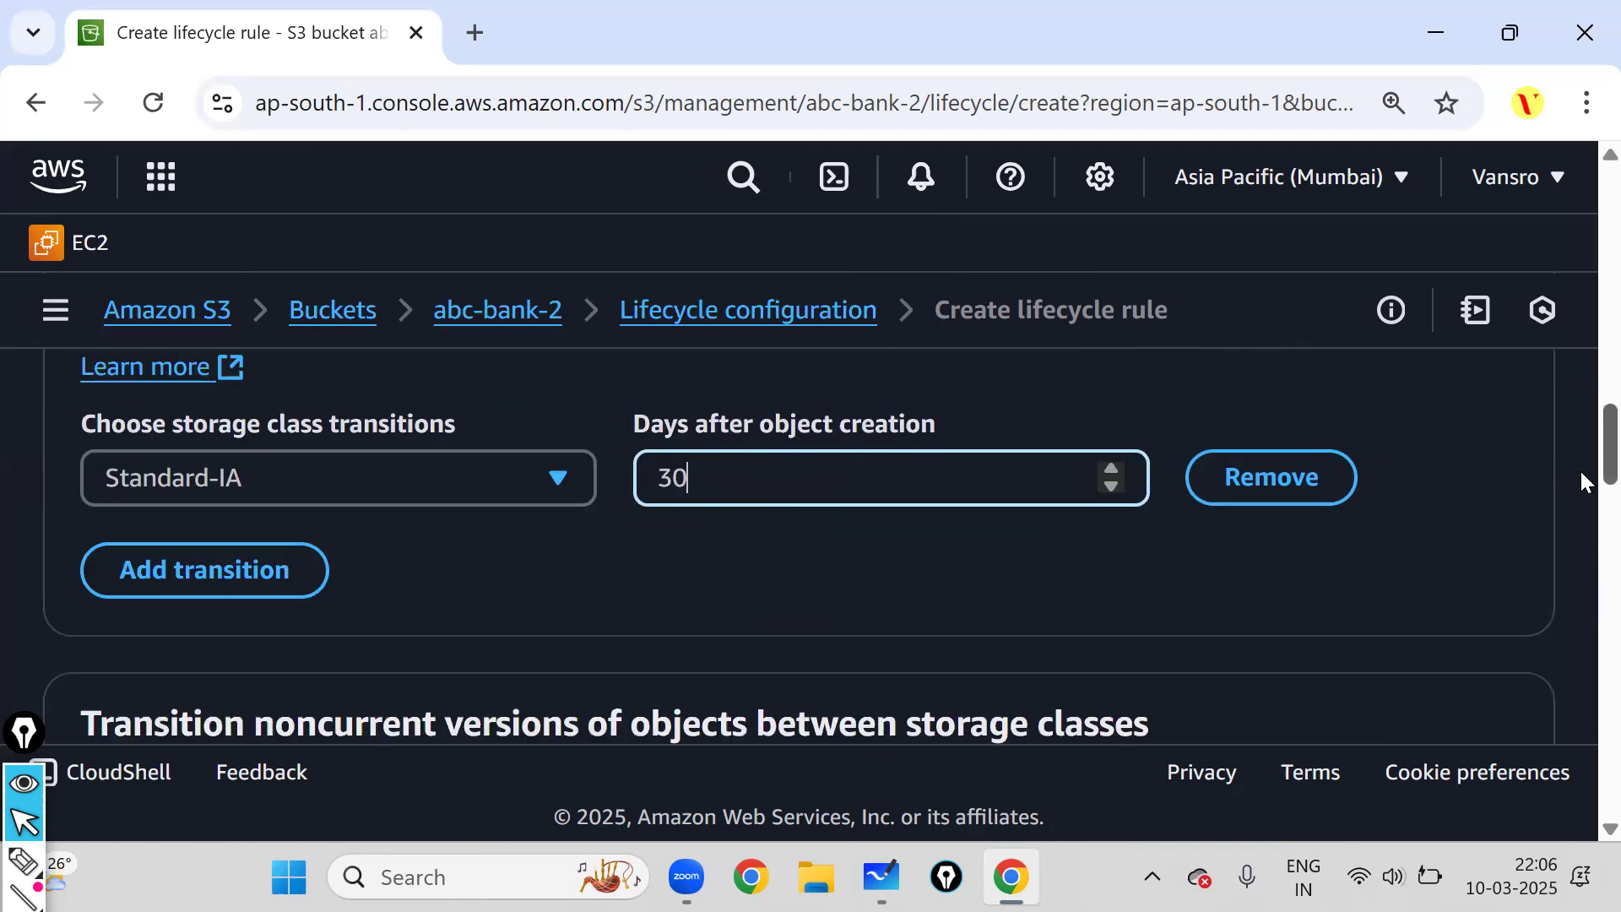
click(236, 551)
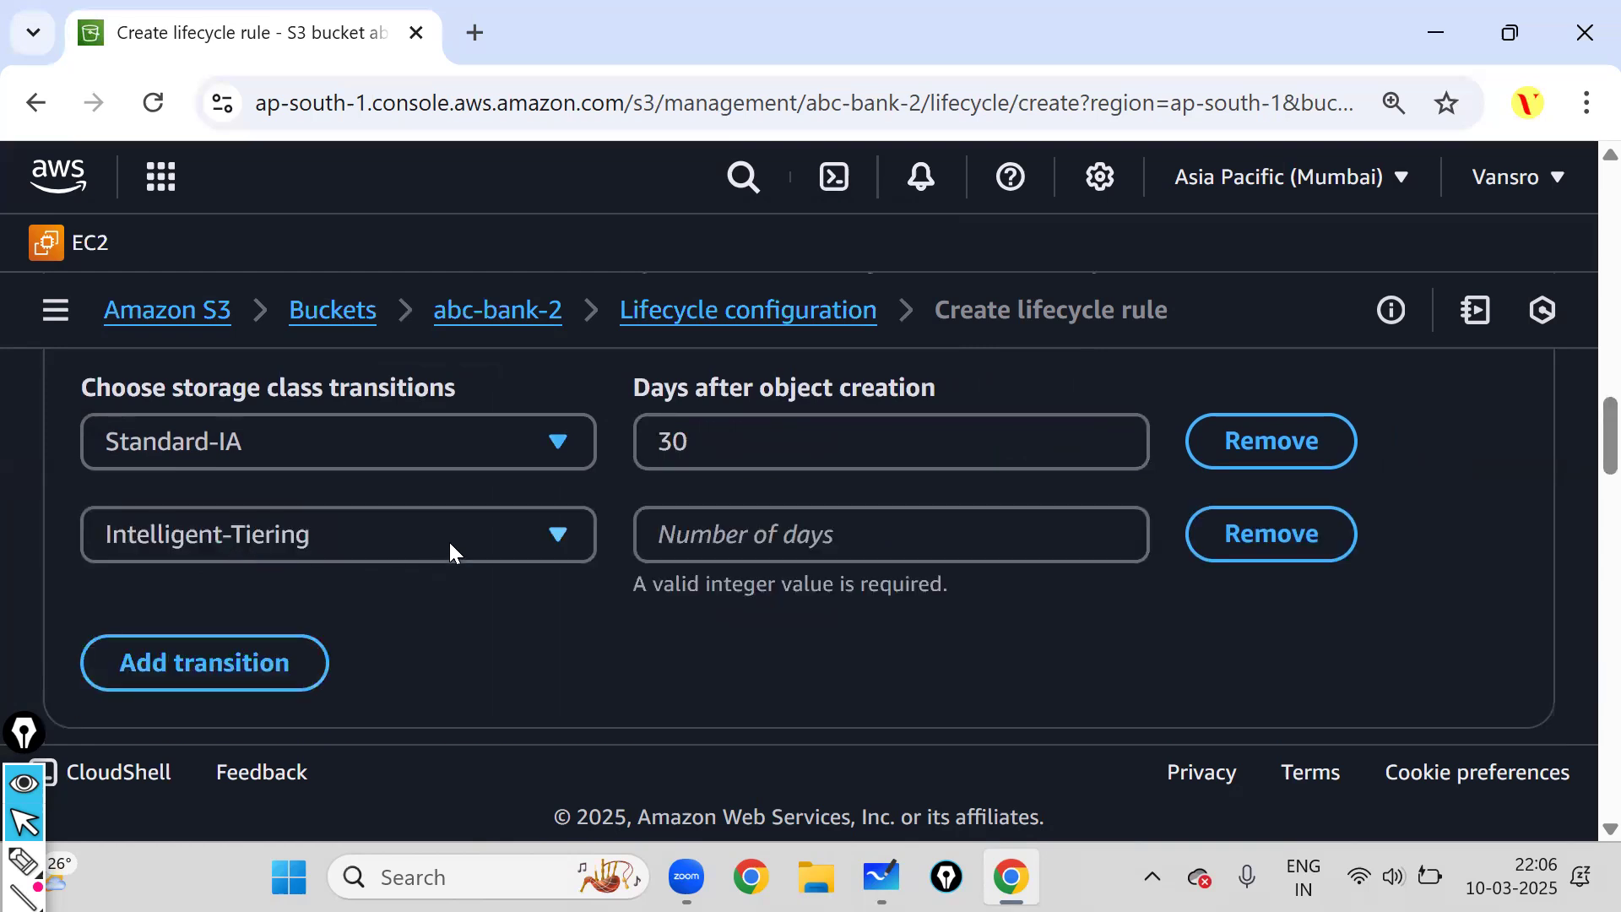
click(448, 542)
scroll(746, 405, down, 2)
drag(902, 352, 895, 419)
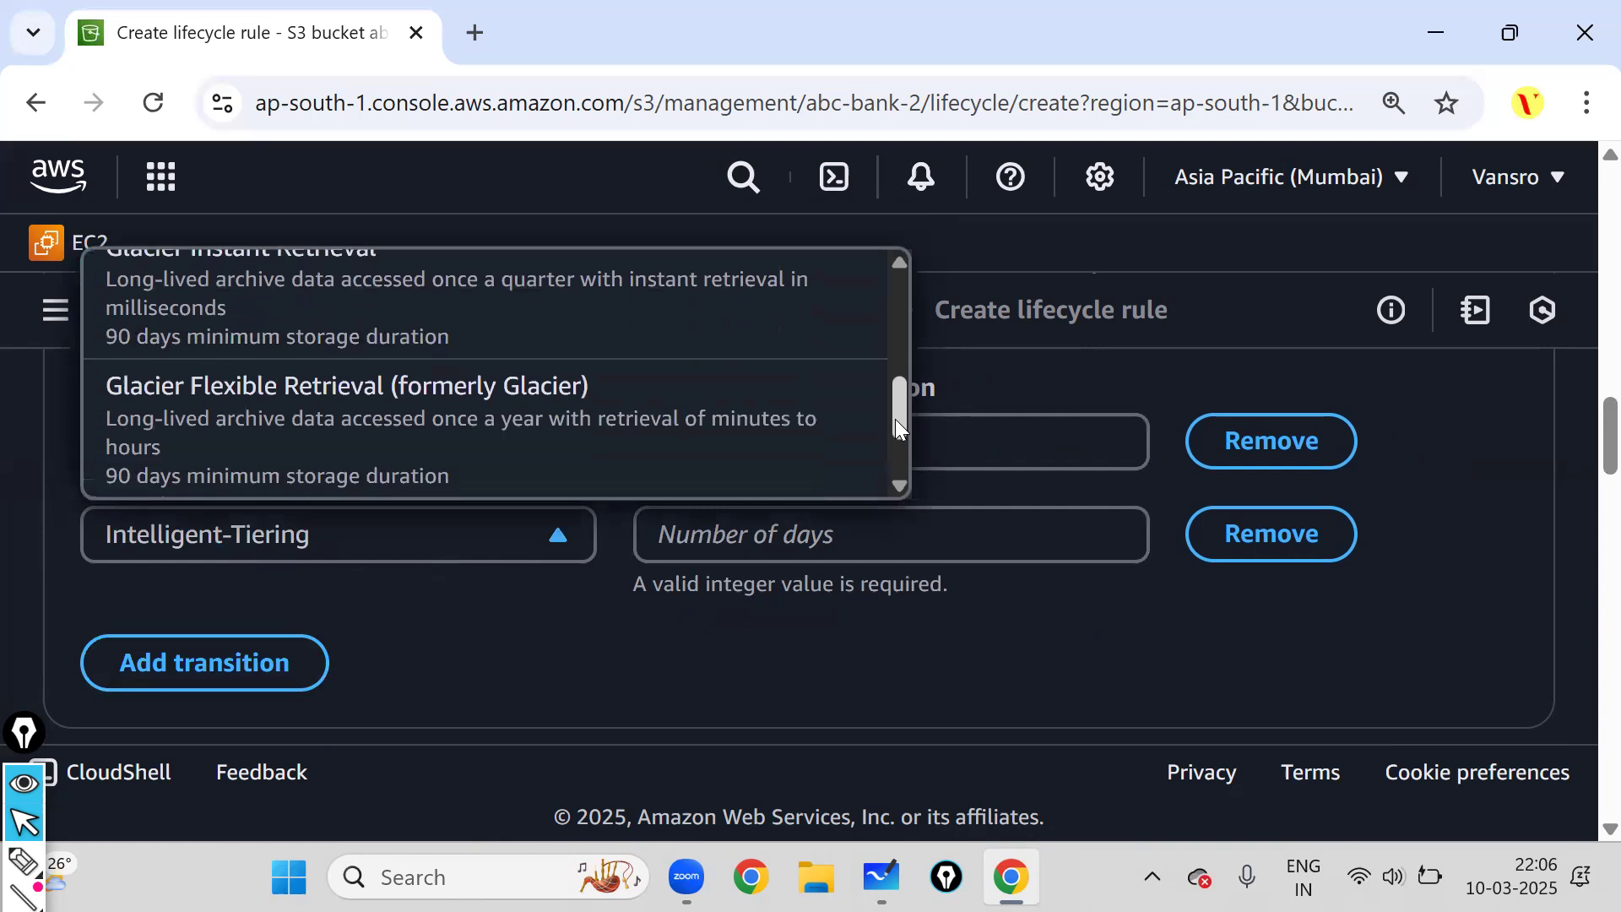
click(456, 414)
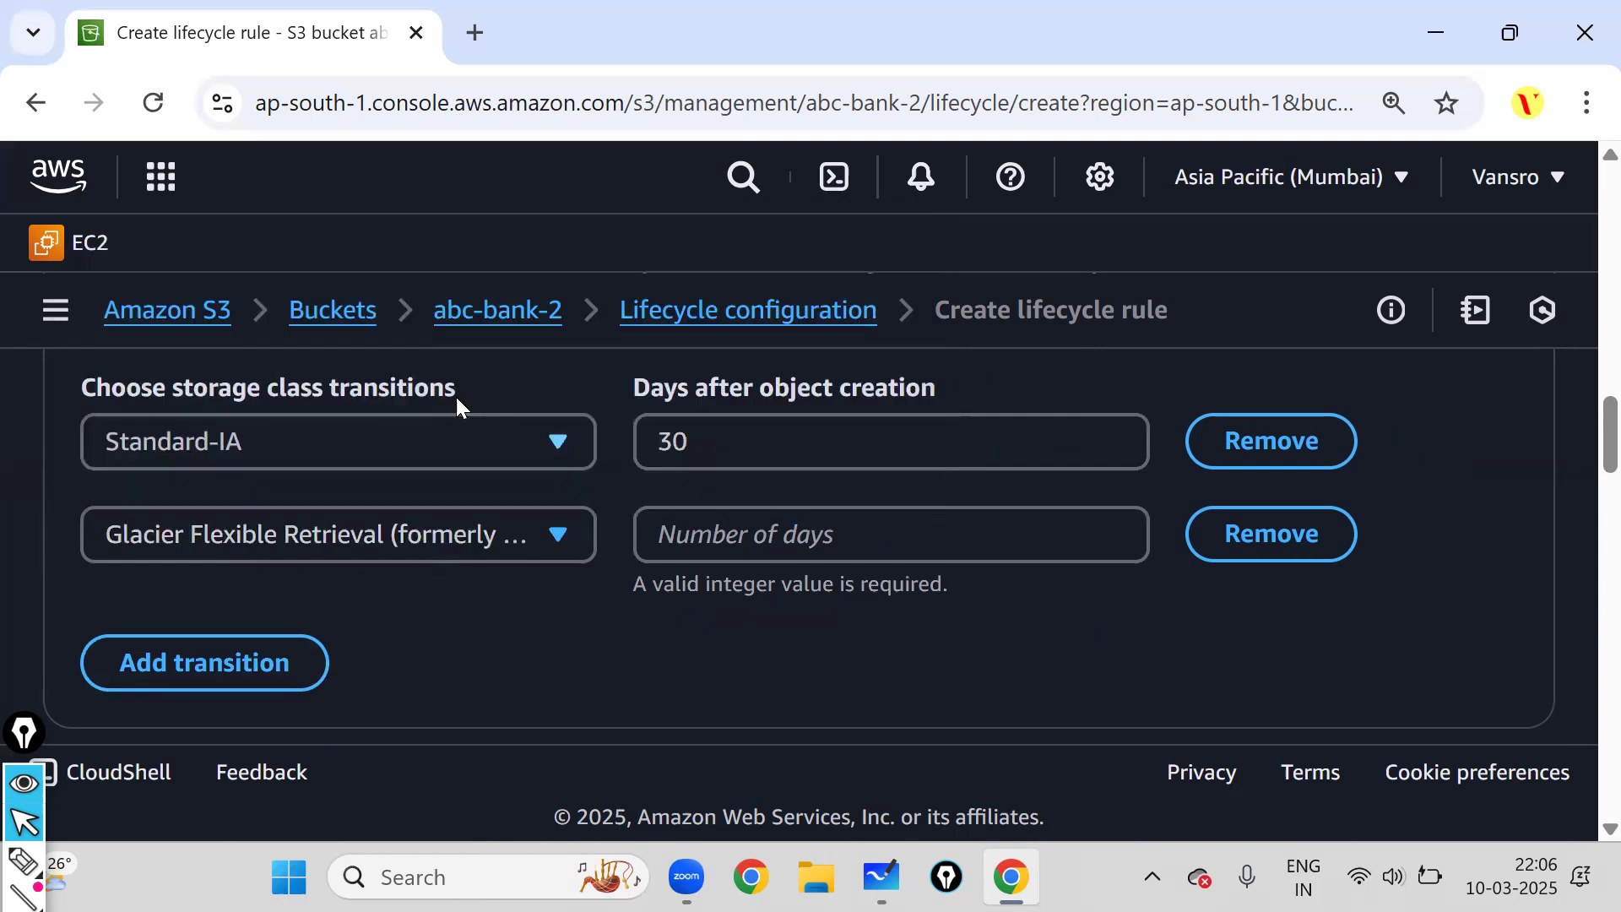
click(738, 531)
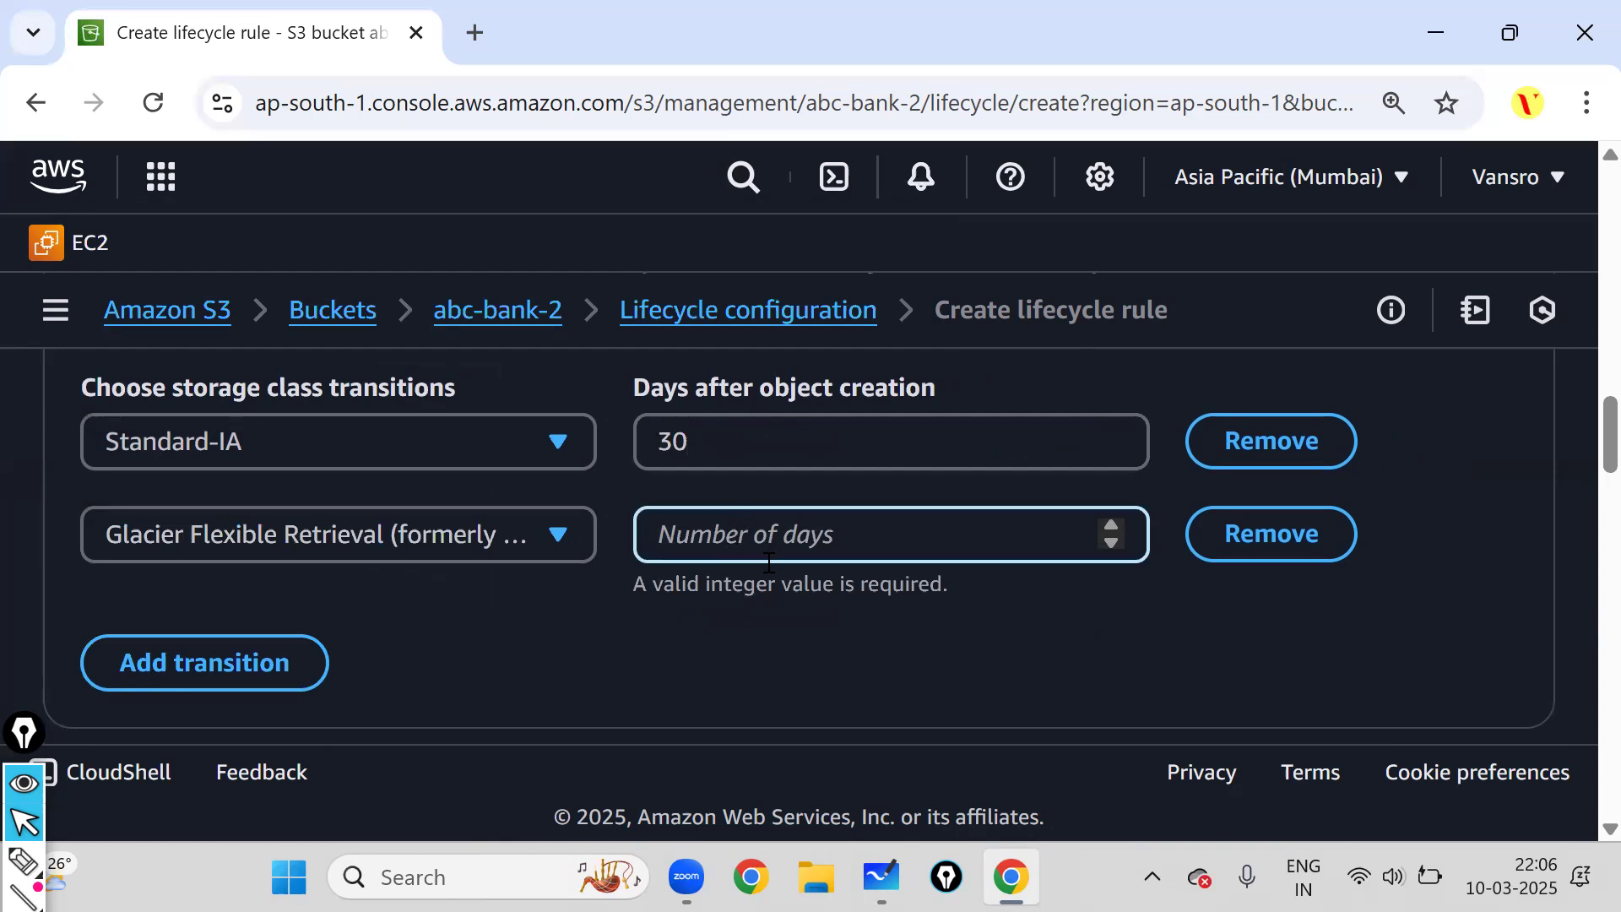
text(6)
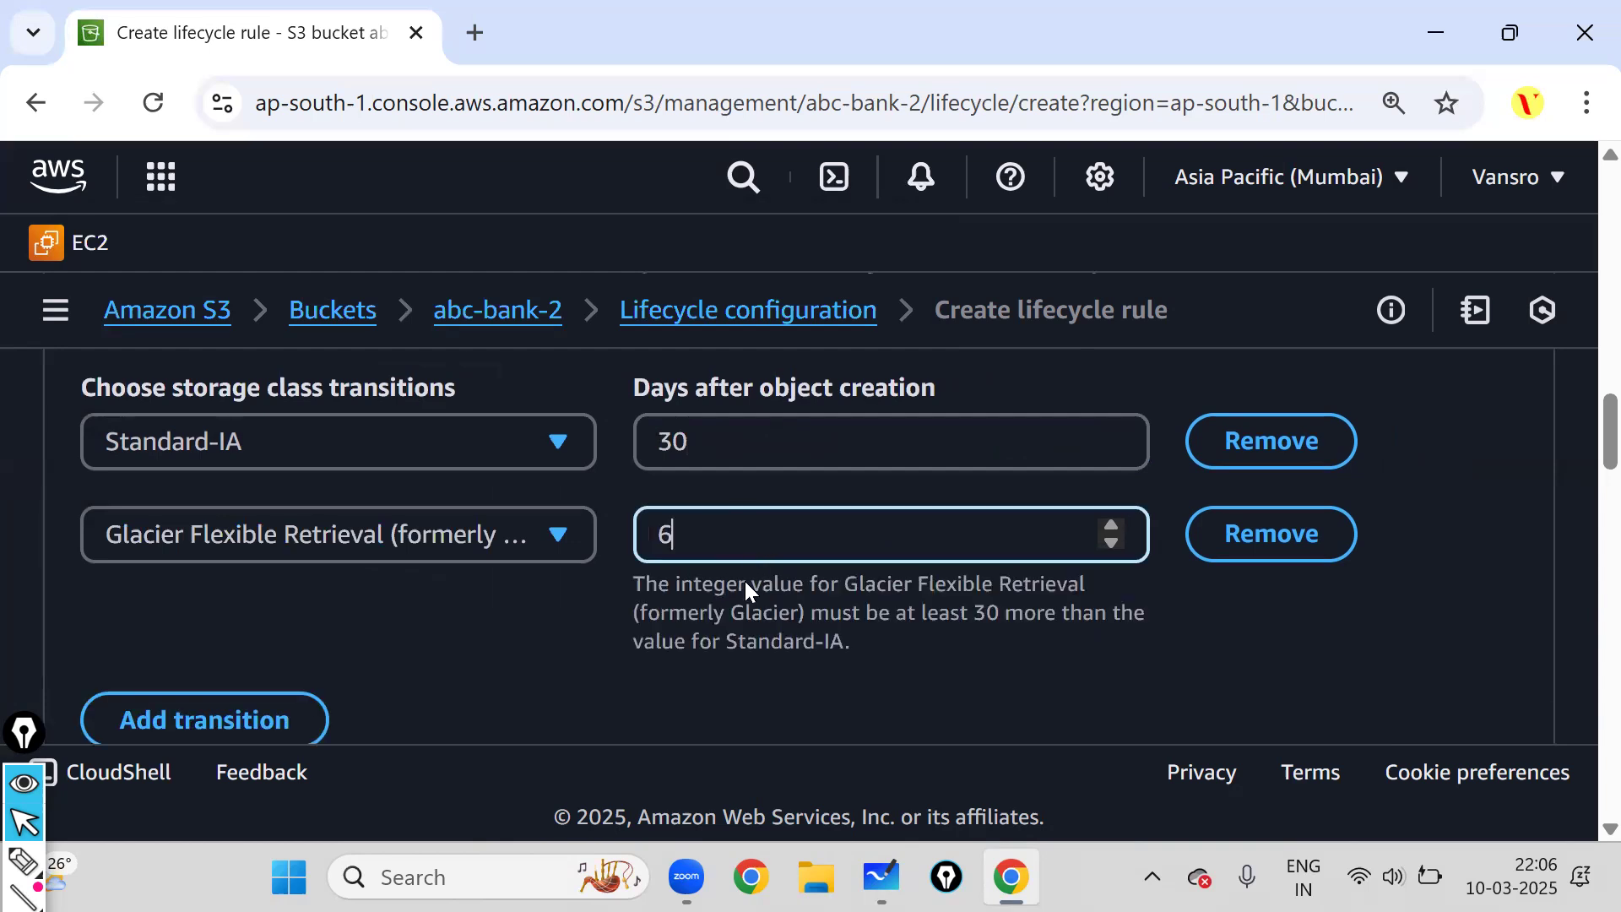
text(0)
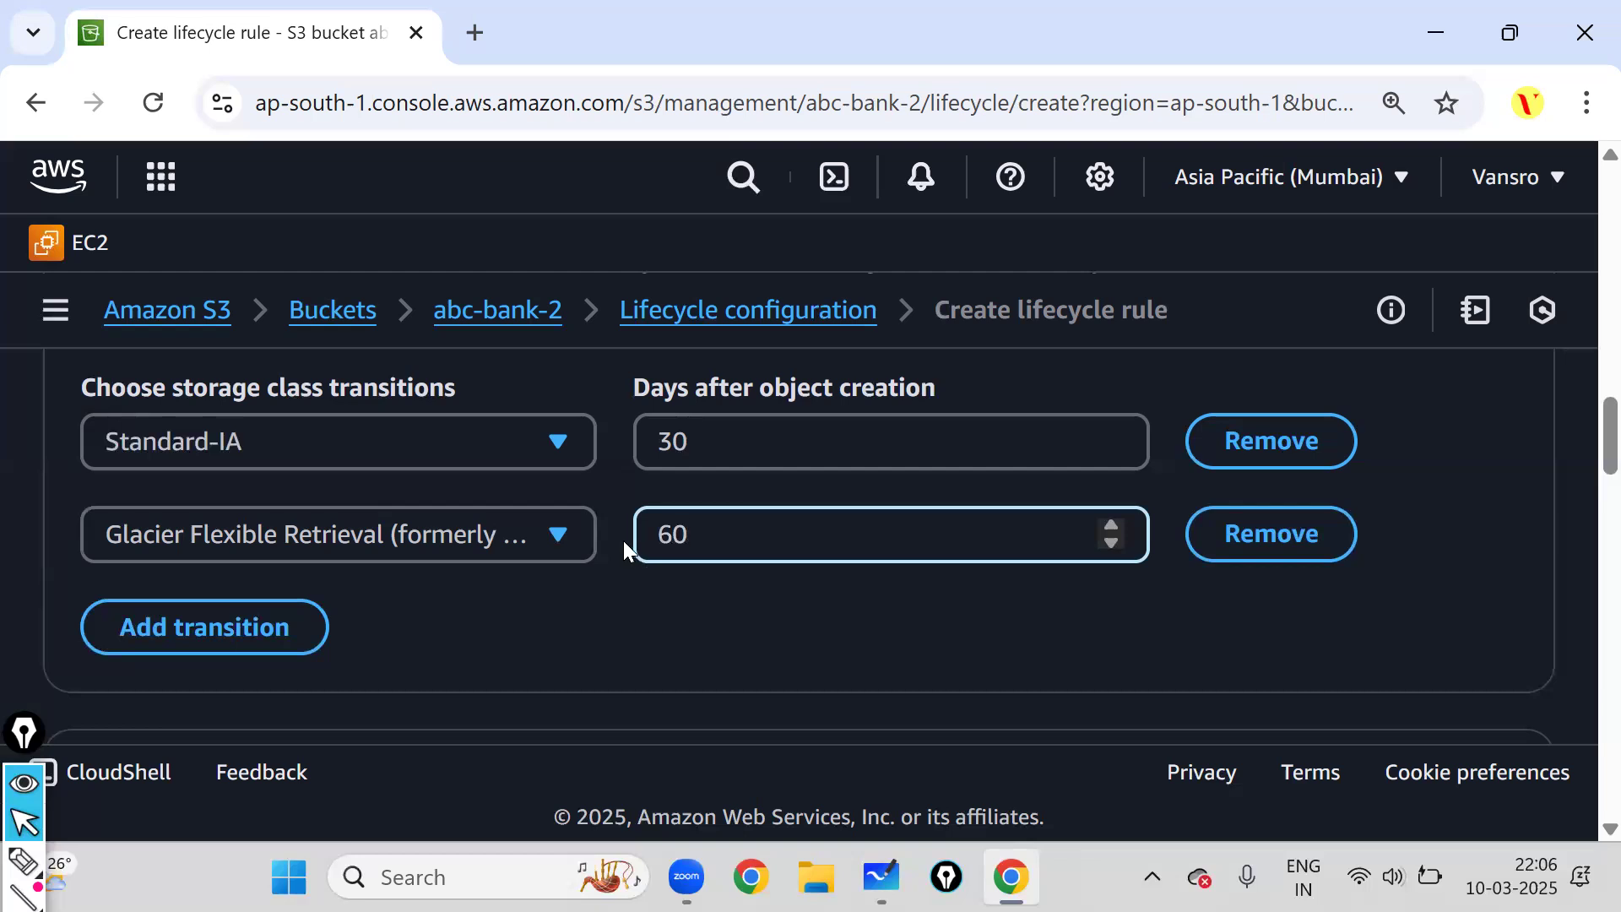
drag(705, 439, 345, 425)
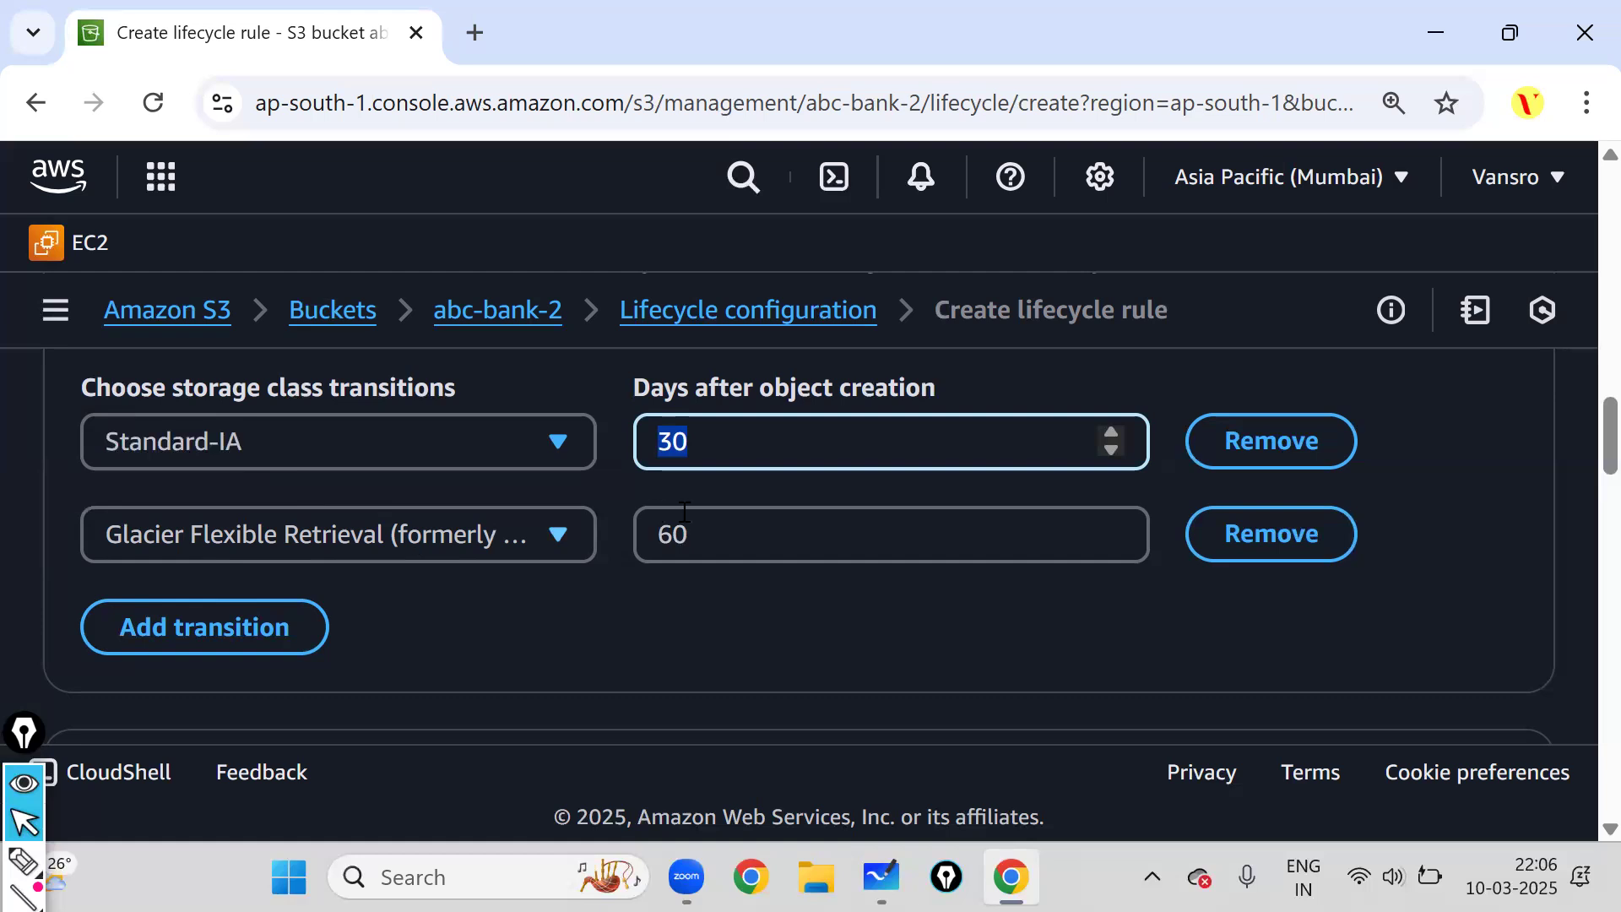
drag(717, 534, 652, 534)
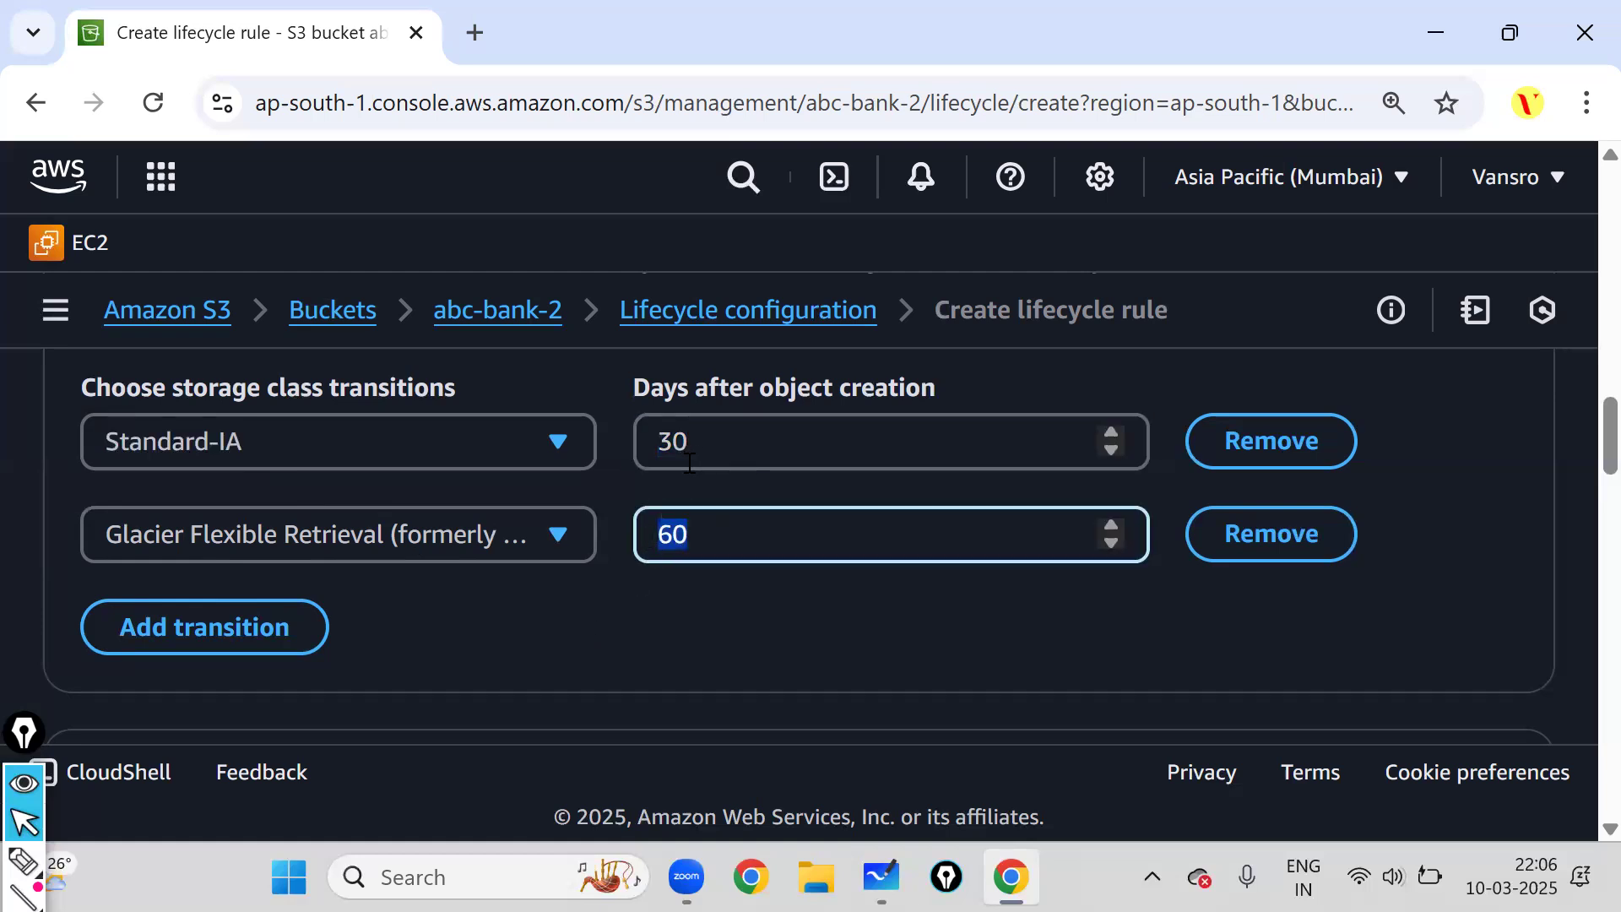
Add a third current-version transition to Glacier Deep Archive, and remove both Glacier transitions so only Standard-IA is left.
click(240, 626)
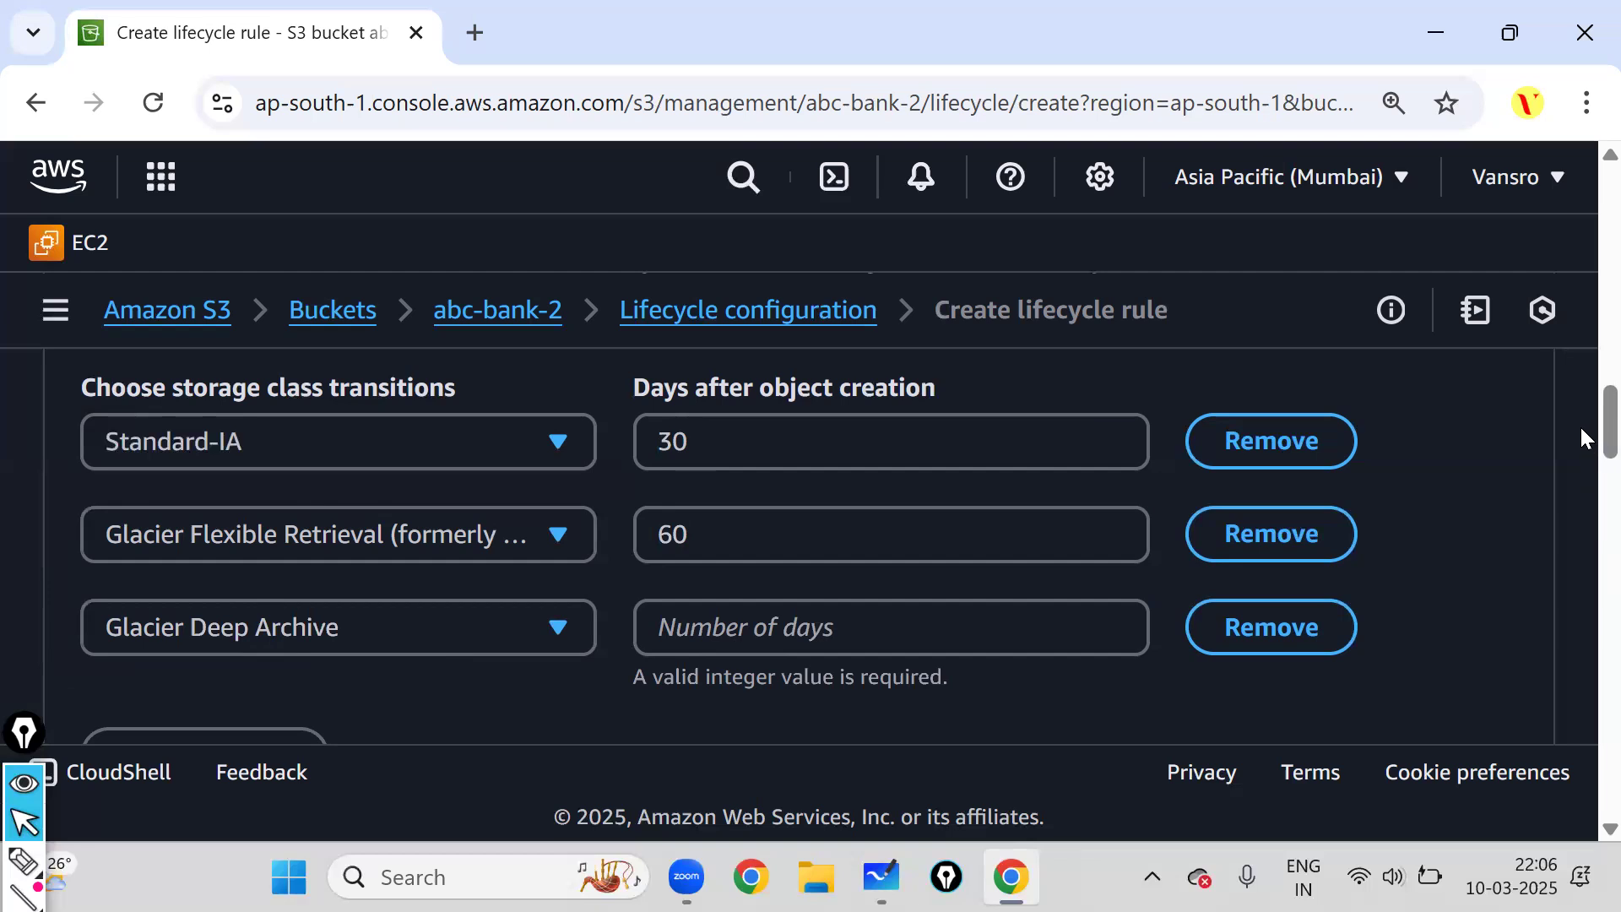
scroll(1581, 435, down, 3)
scroll(1580, 435, up, 2)
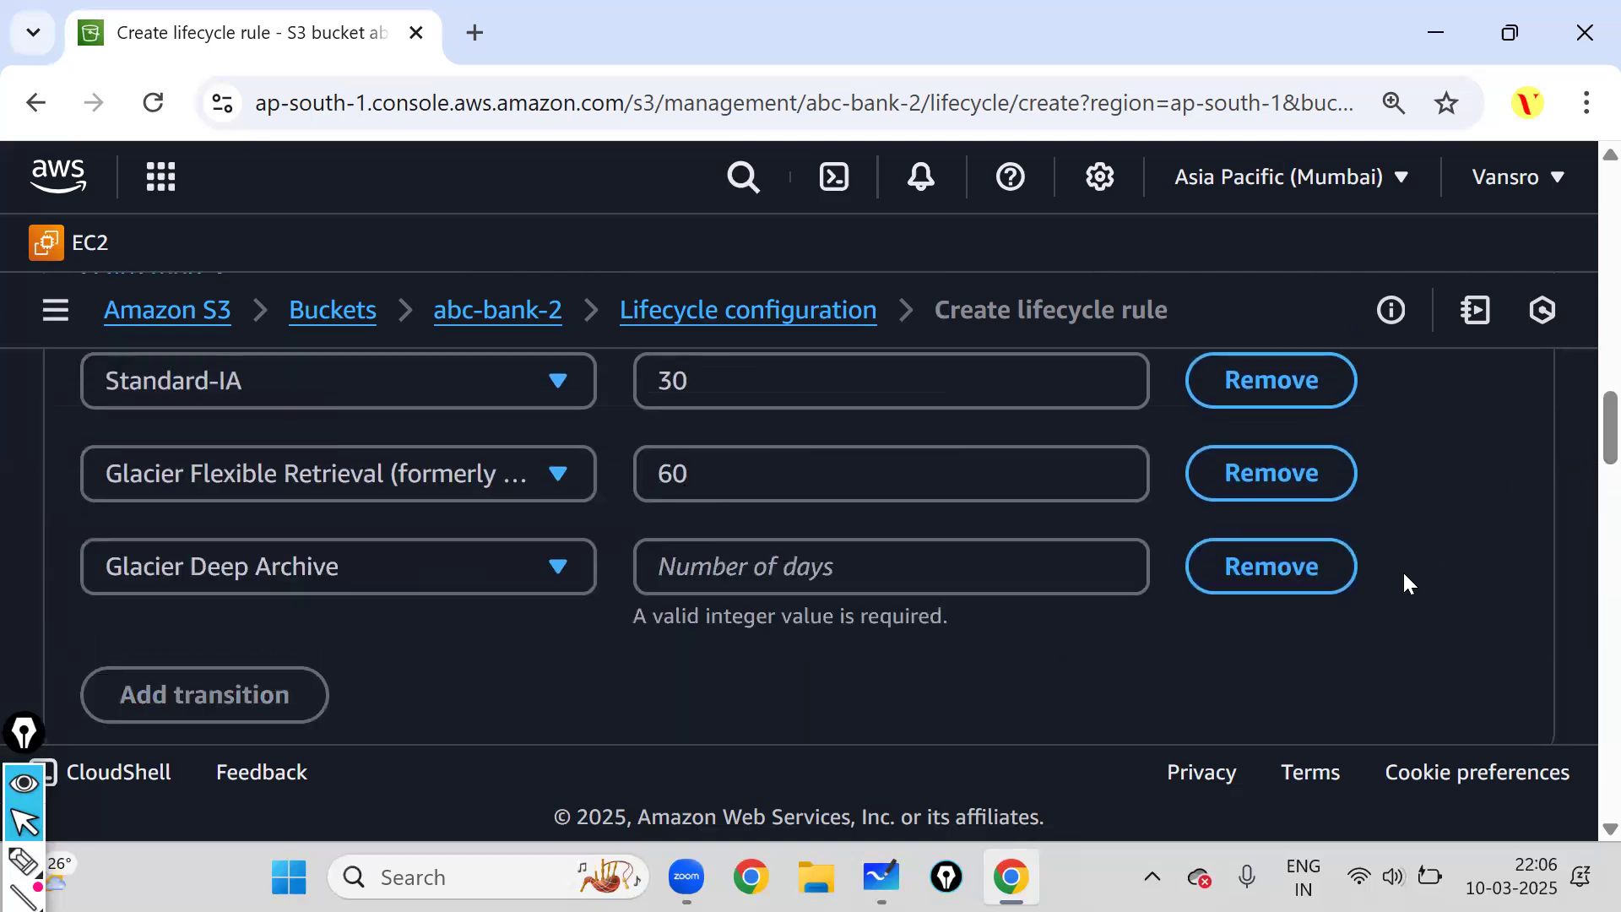
click(1309, 568)
click(1302, 486)
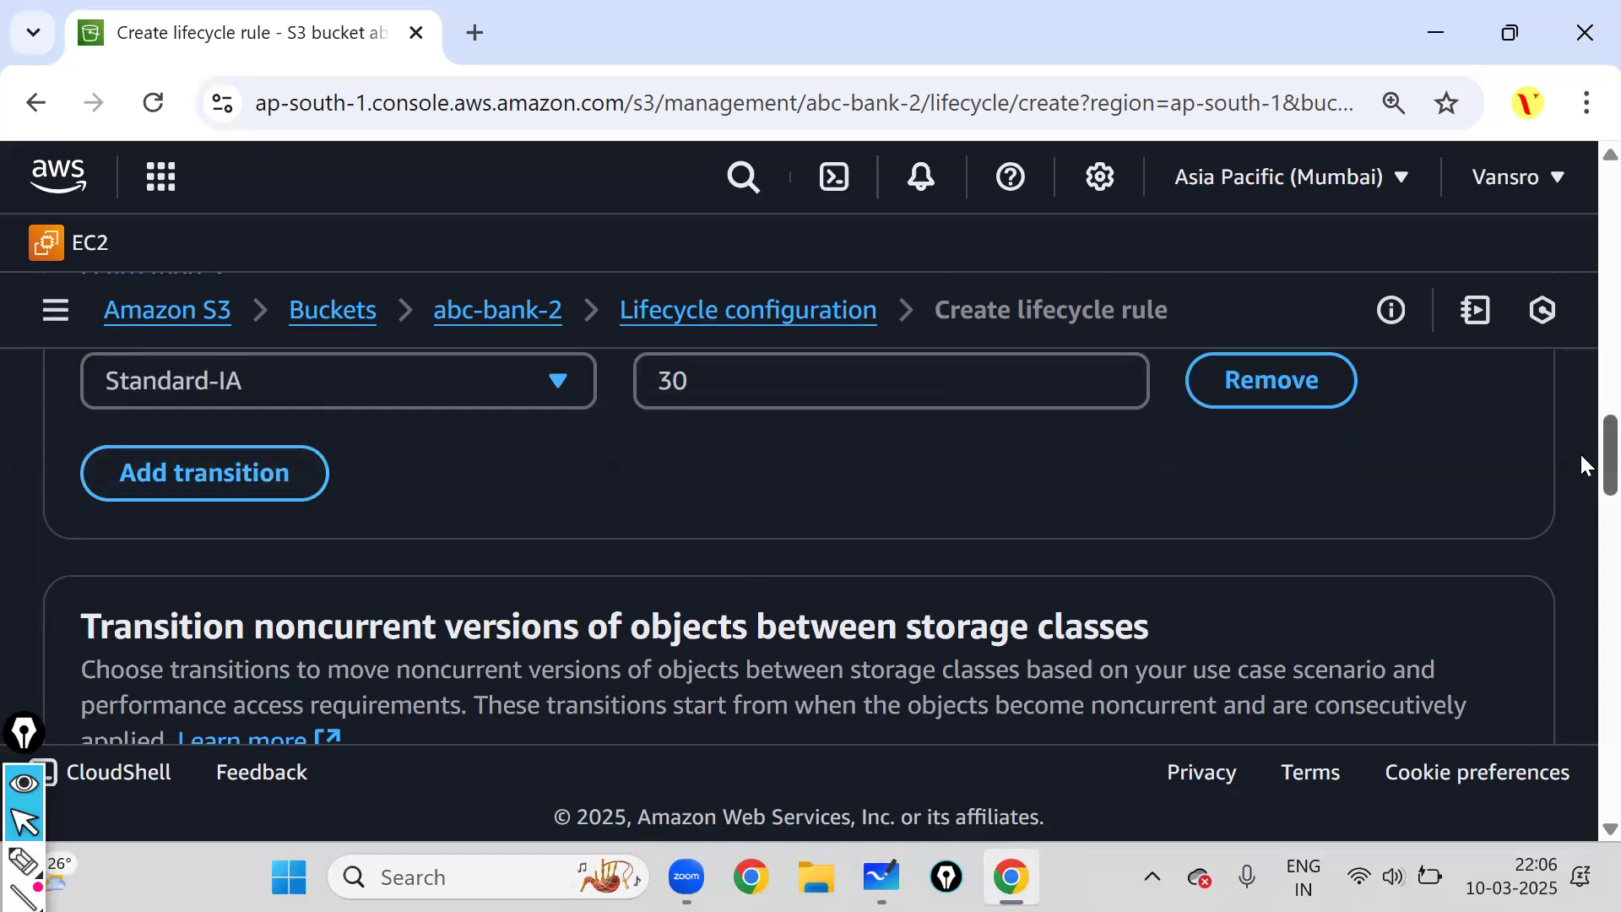
Compare the transition section for current object versions with the one for noncurrent object versions.
scroll(1581, 439, up, 3)
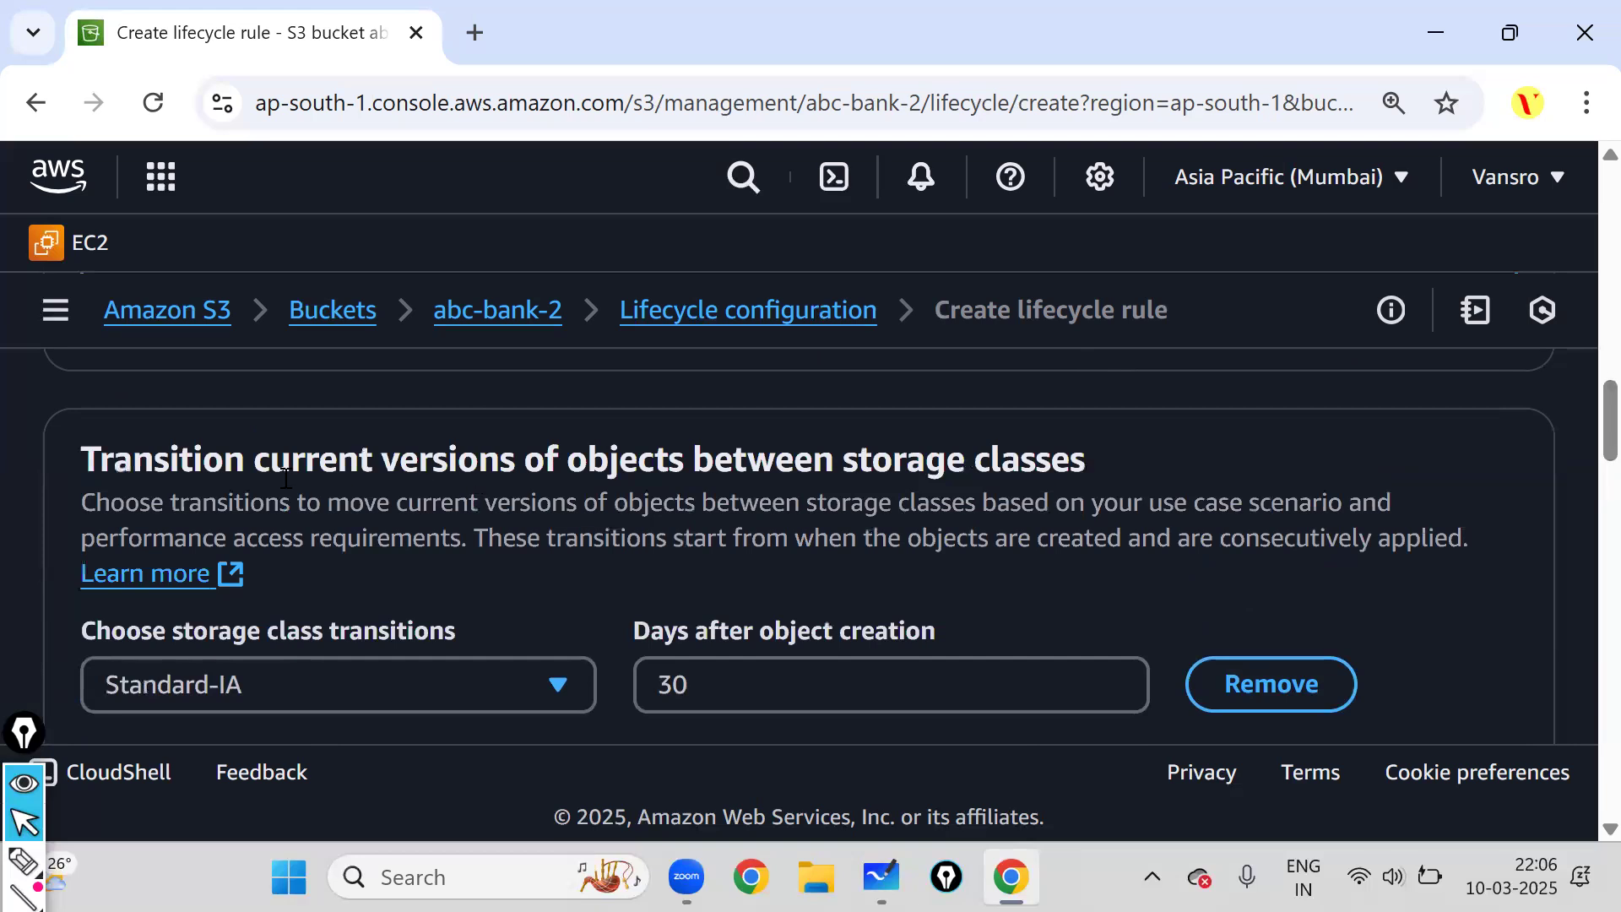
drag(256, 460, 775, 469)
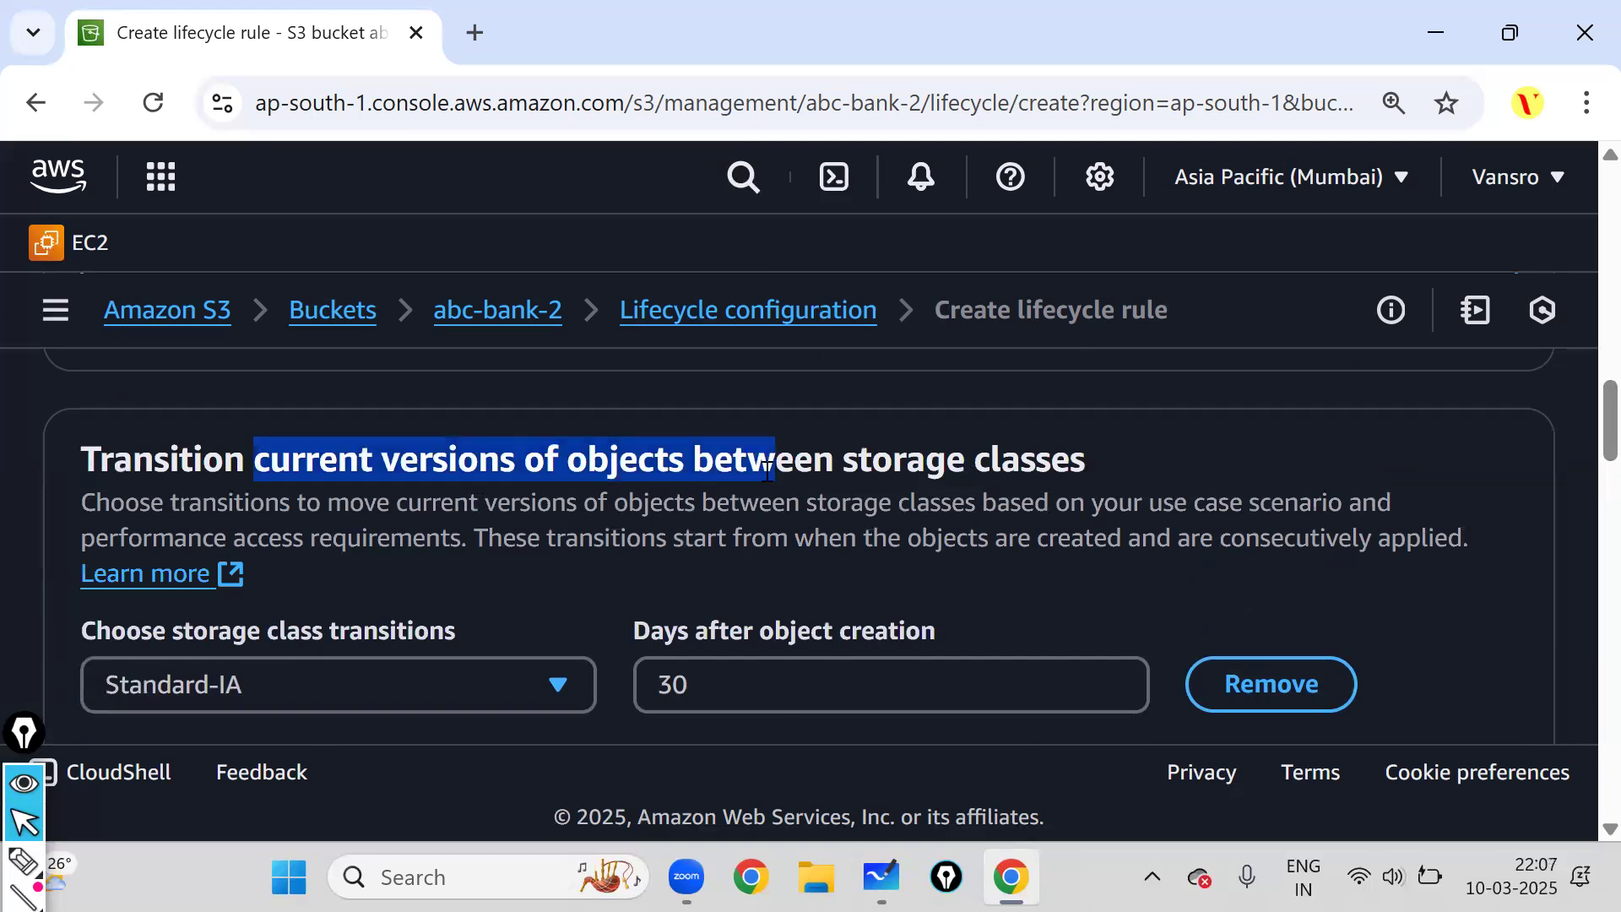
scroll(1581, 439, down, 7)
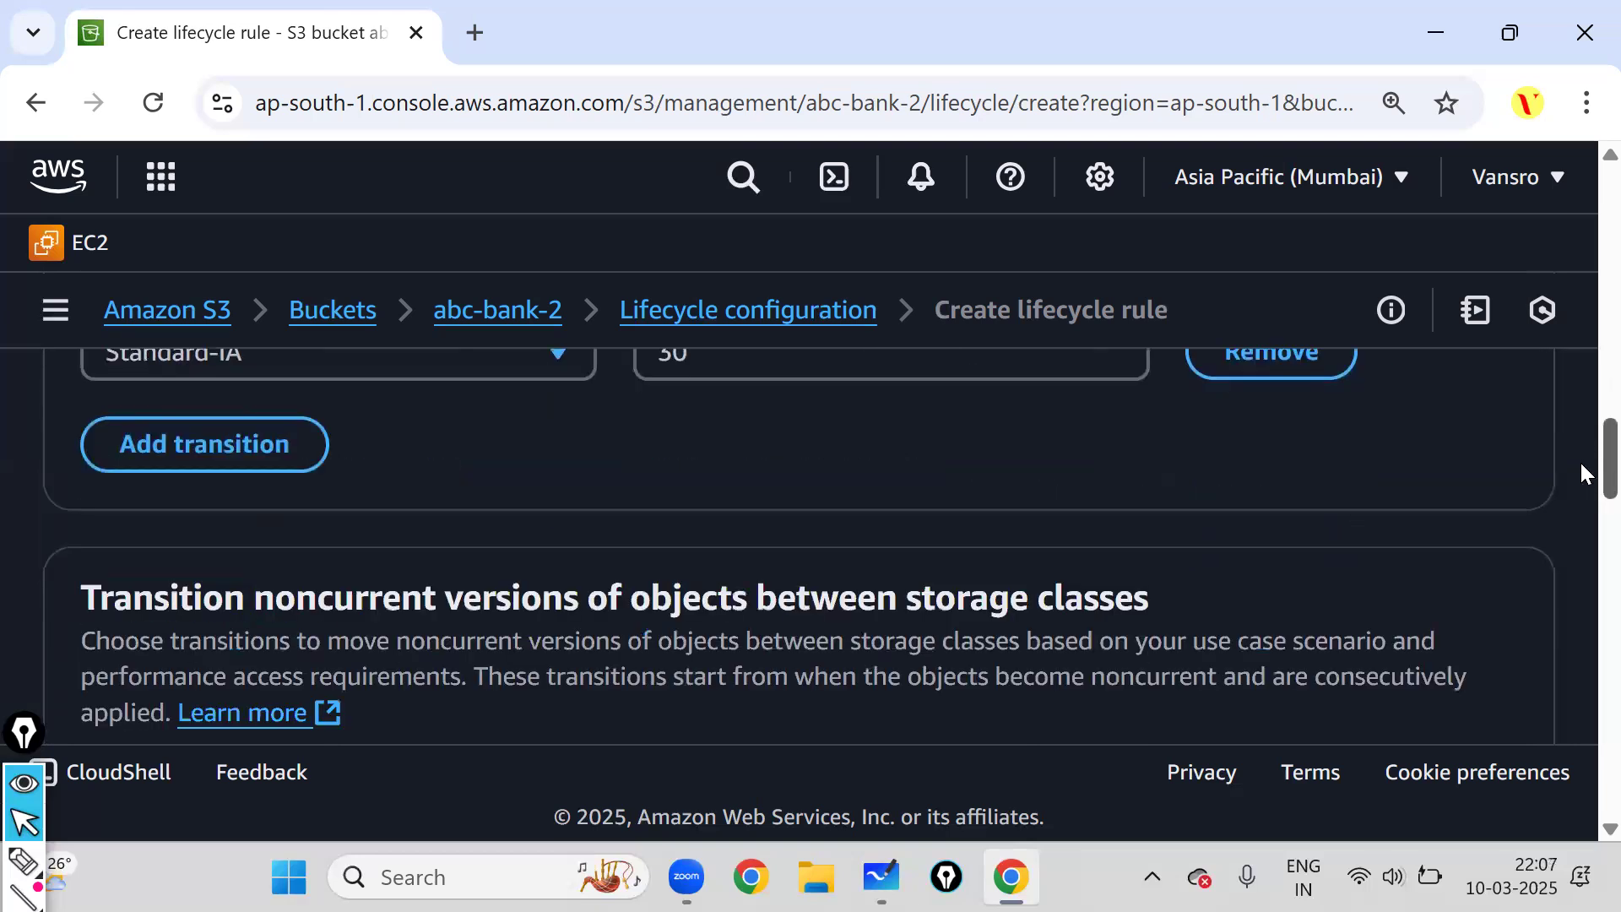
scroll(1581, 489, up, 1)
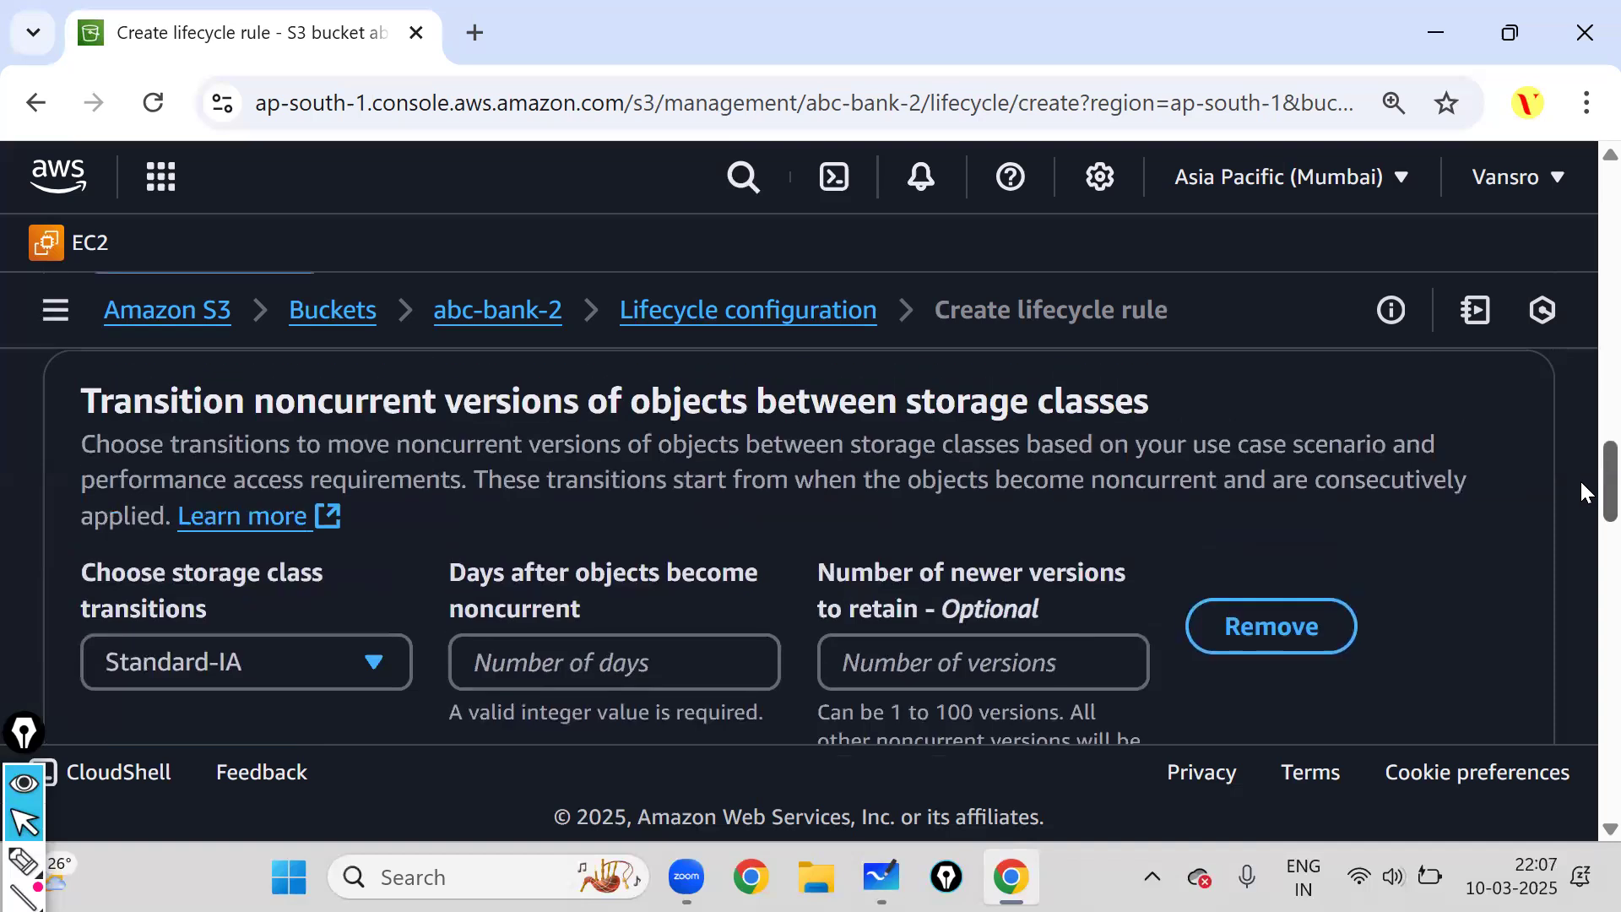
drag(254, 417, 433, 431)
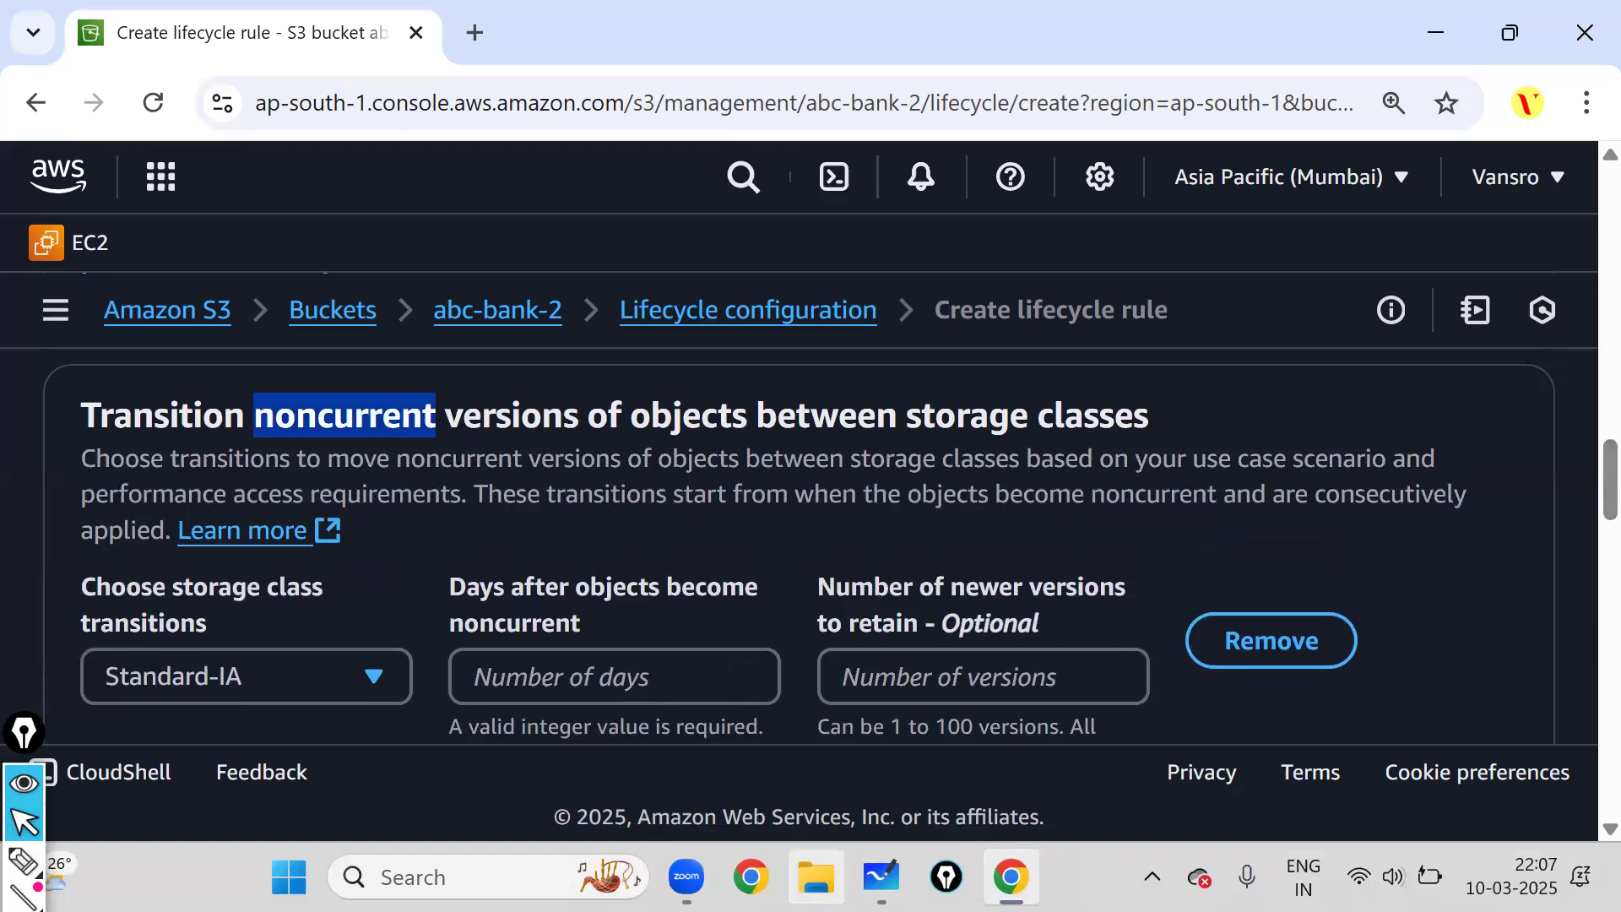
Switch to Microsoft Whiteboard, handwrite a double-underlined 100 with the white pen below the 10GB circle, and return to the lifecycle rule form.
click(880, 876)
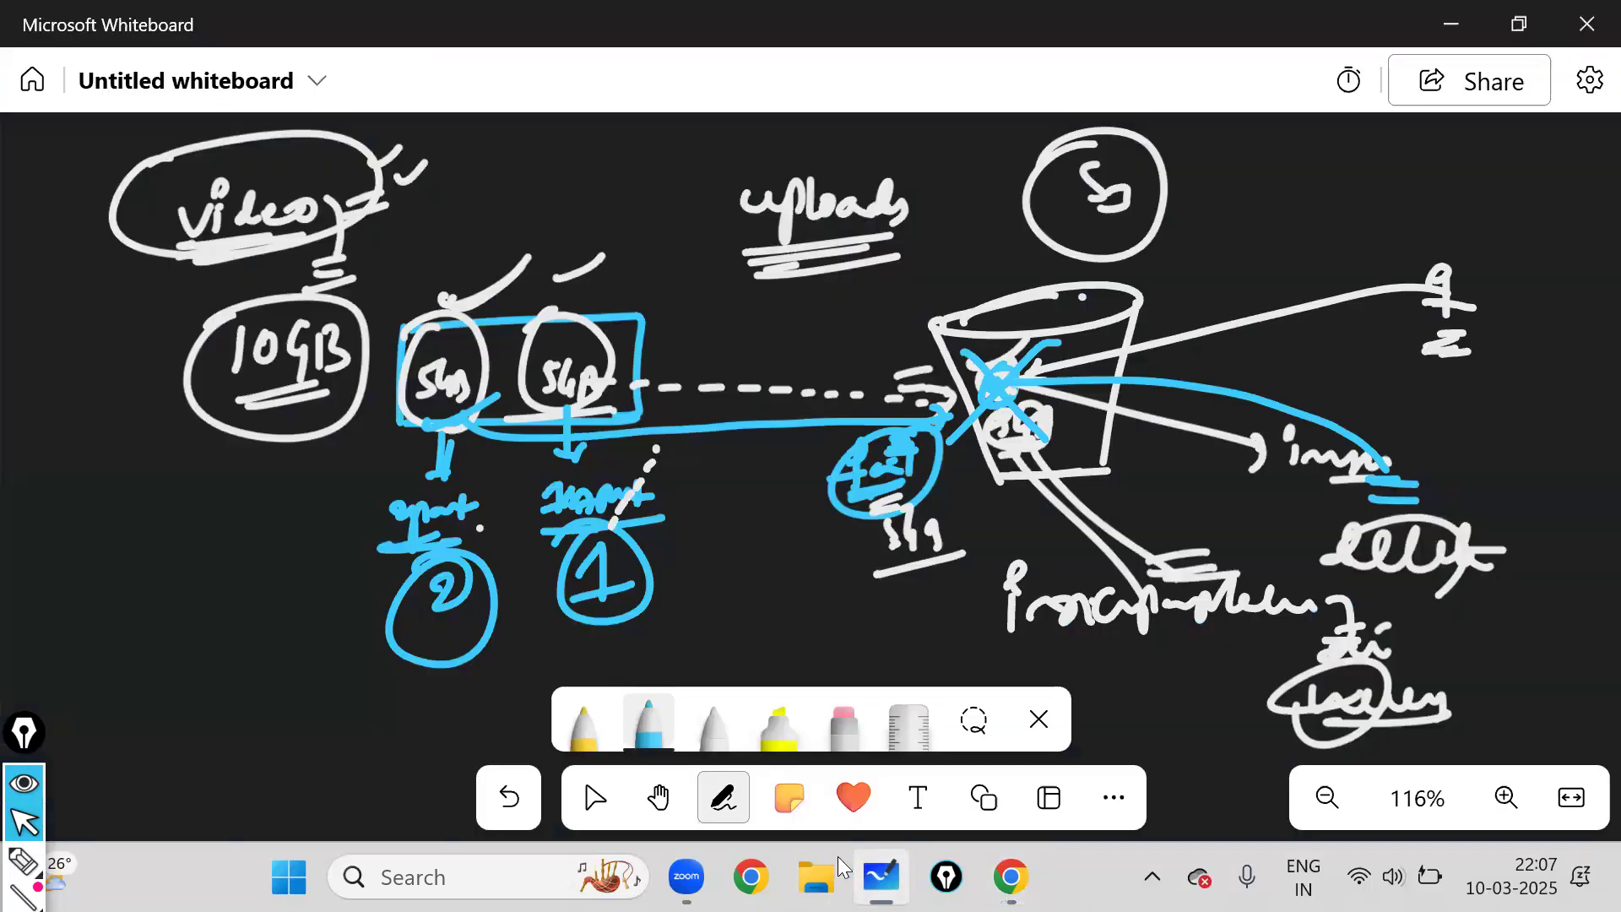
click(714, 721)
mouse_move(161, 515)
mouse_down()
mouse_move(167, 554)
mouse_move(203, 521)
mouse_up()
drag(216, 518, 226, 508)
drag(159, 570, 246, 542)
drag(170, 576, 252, 553)
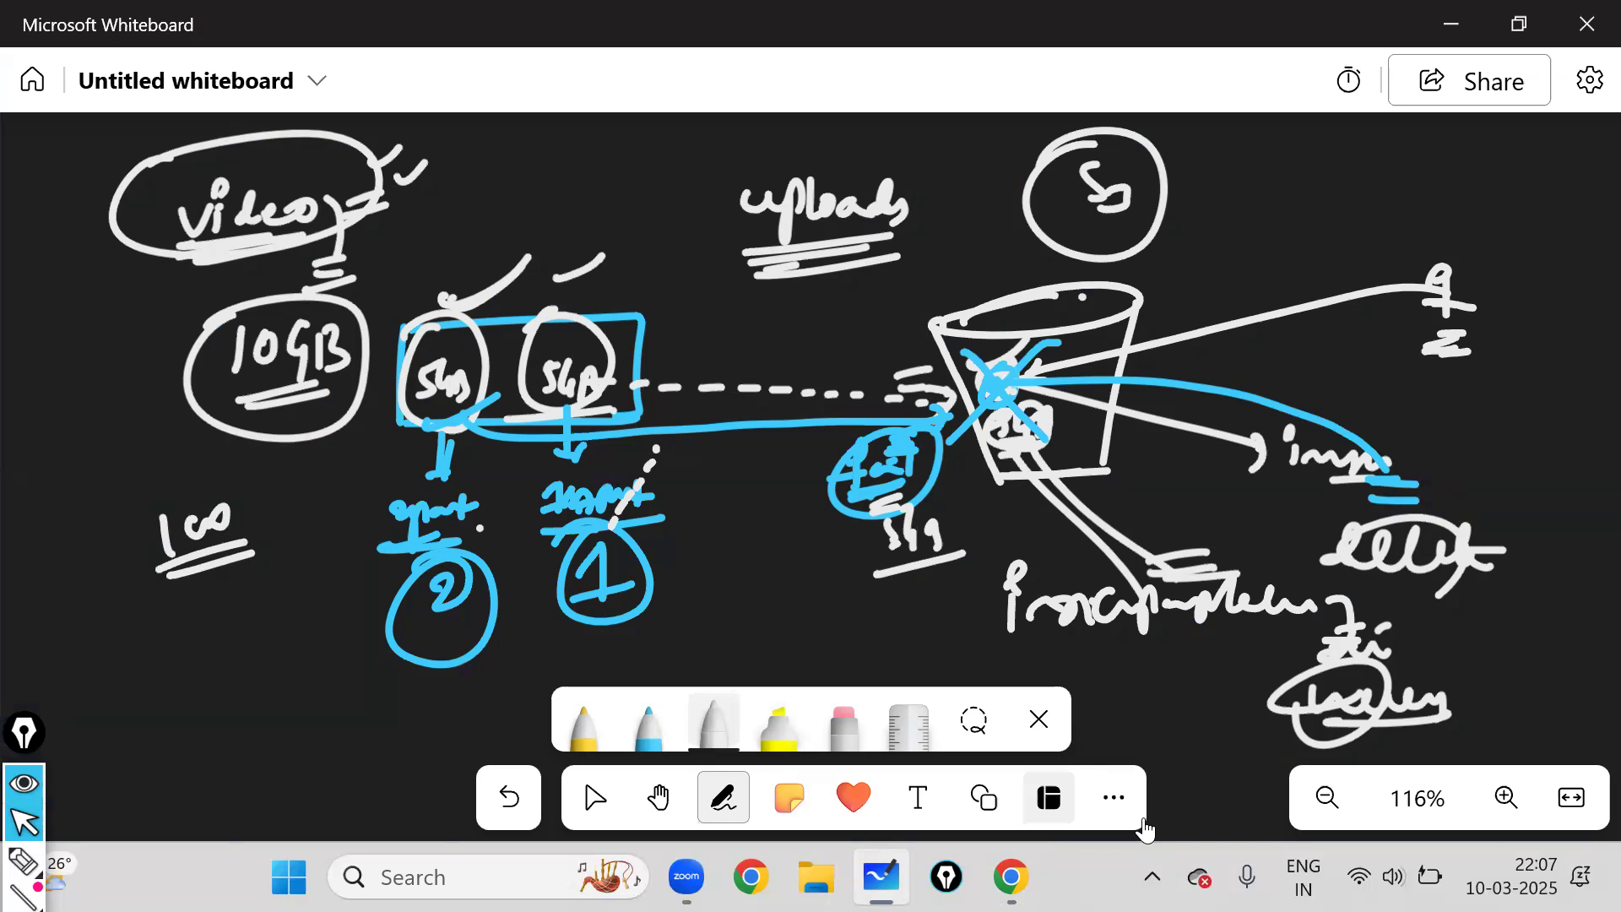
click(1010, 876)
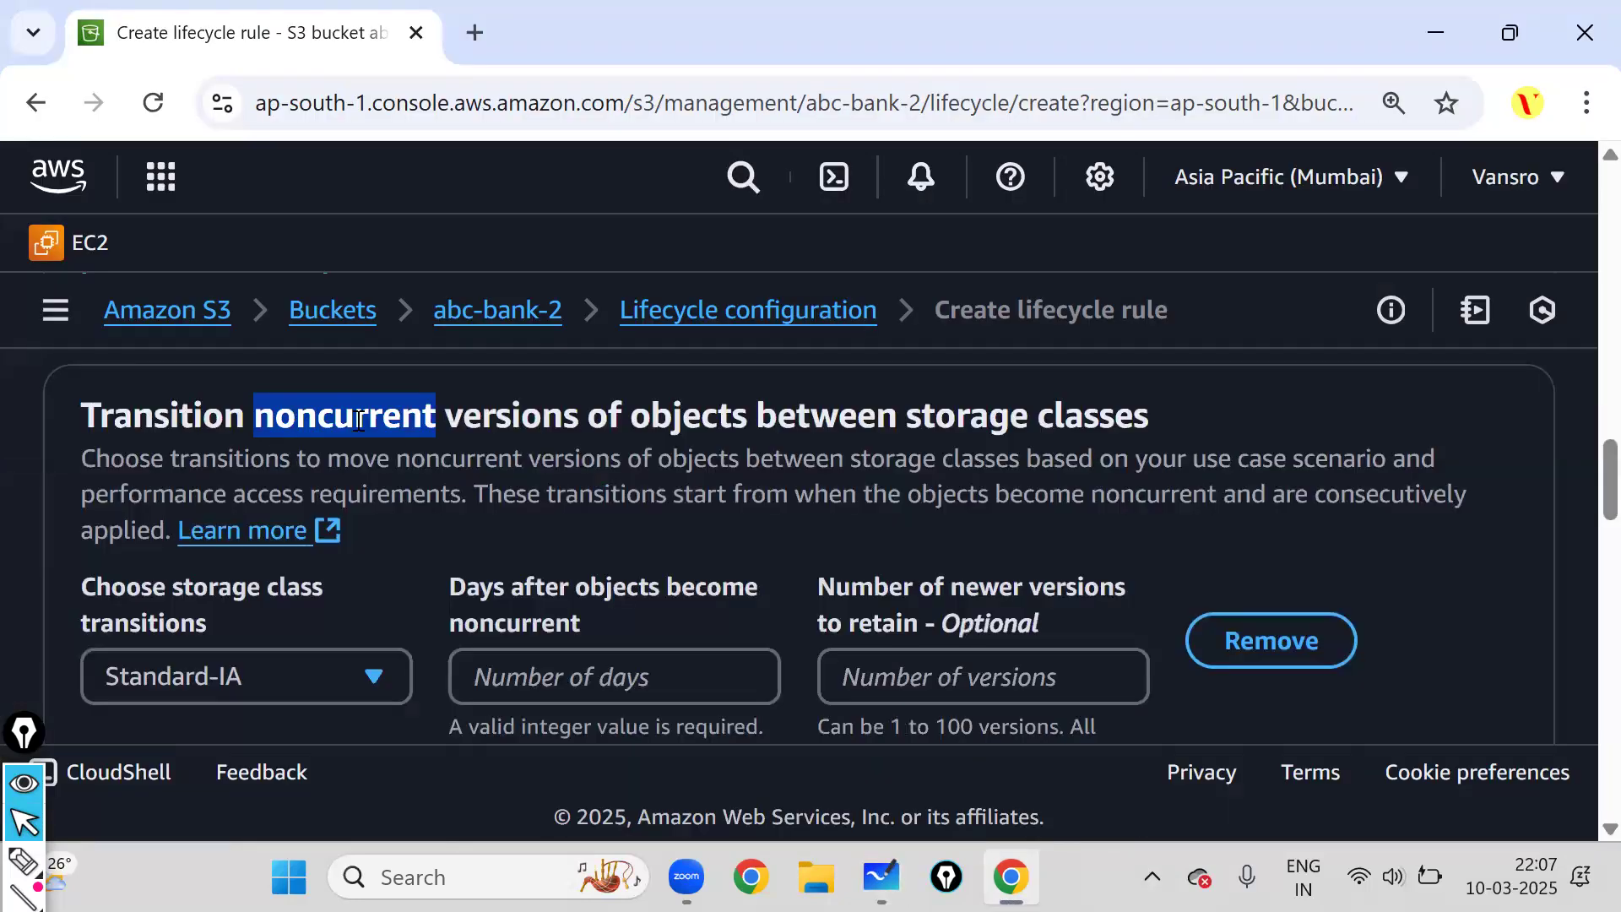
Set the noncurrent-version transition to Glacier Instant Retrieval at 180 days after objects become noncurrent.
click(402, 417)
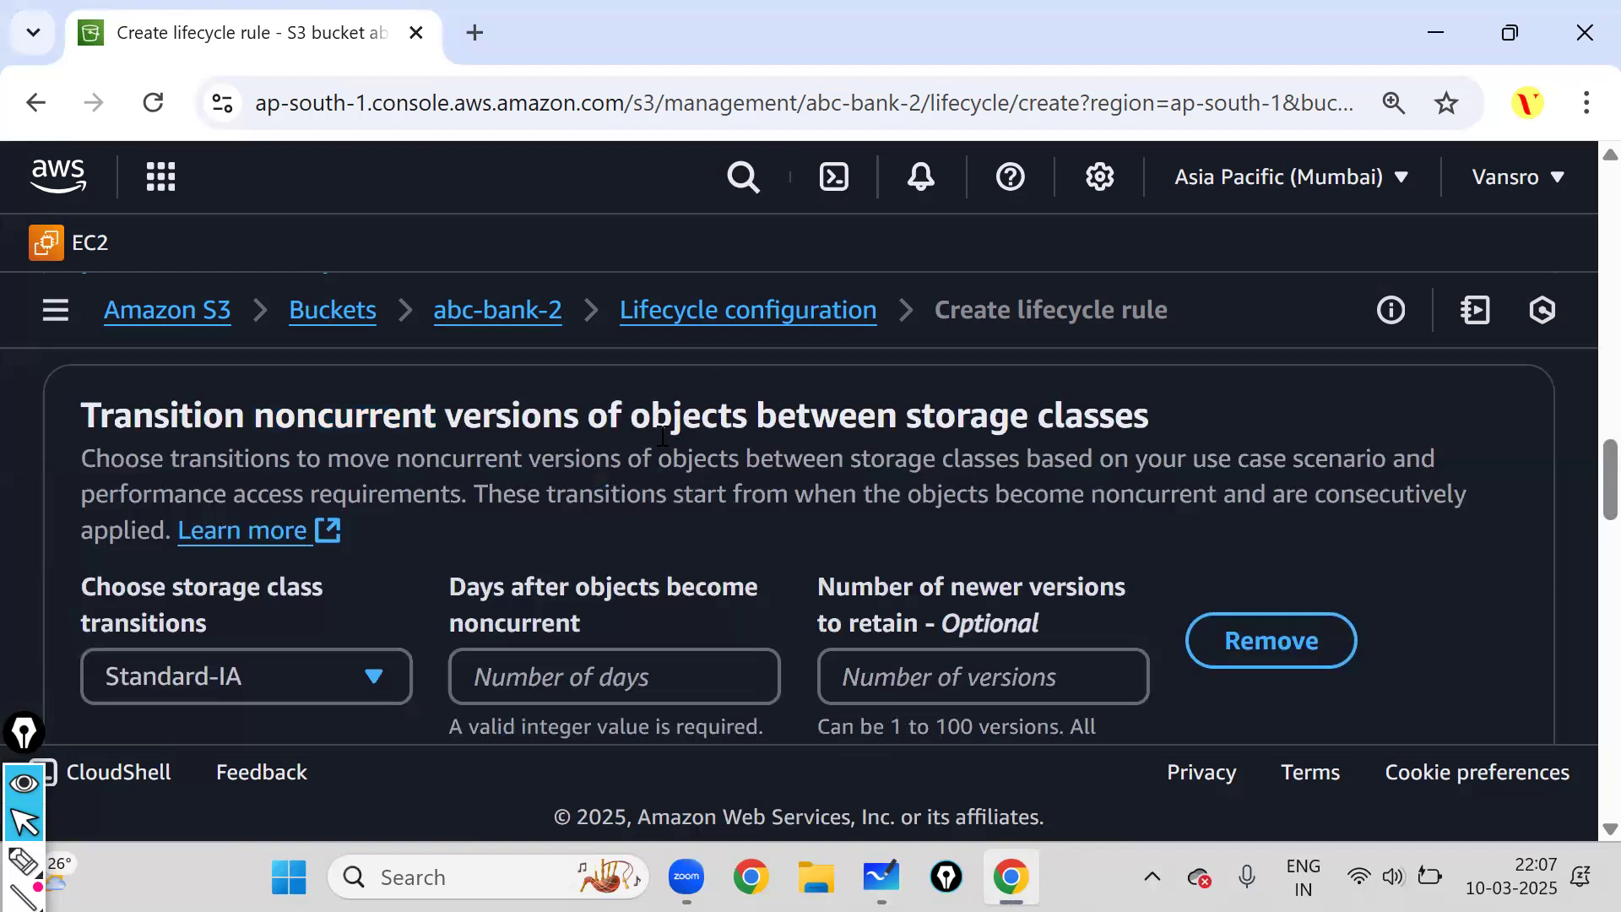
click(281, 689)
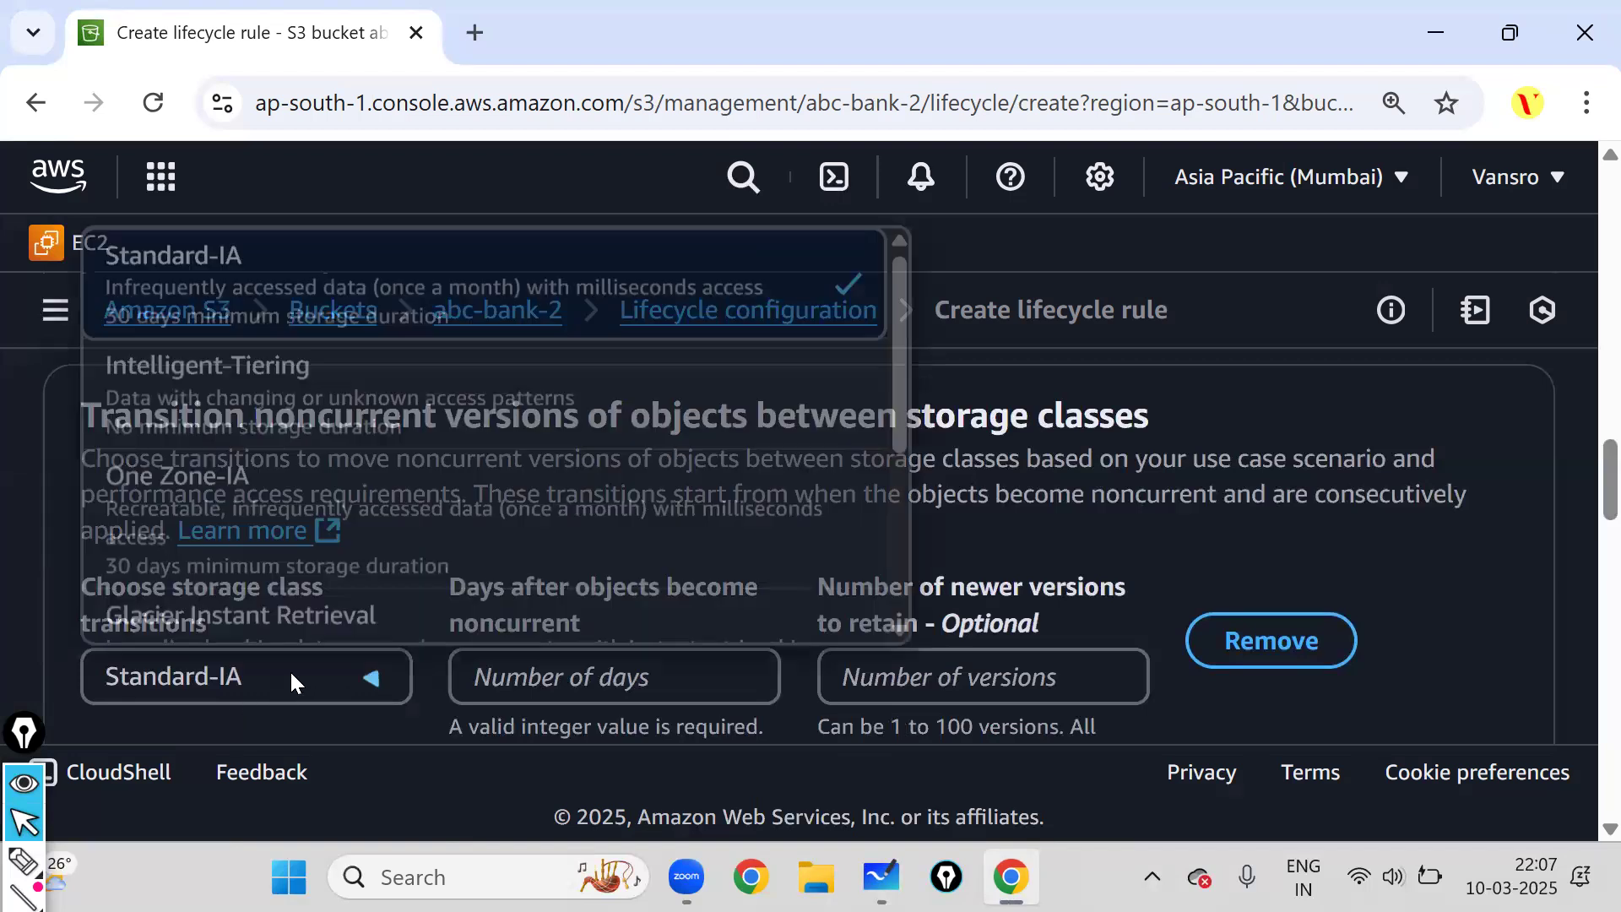
scroll(181, 398, down, 1)
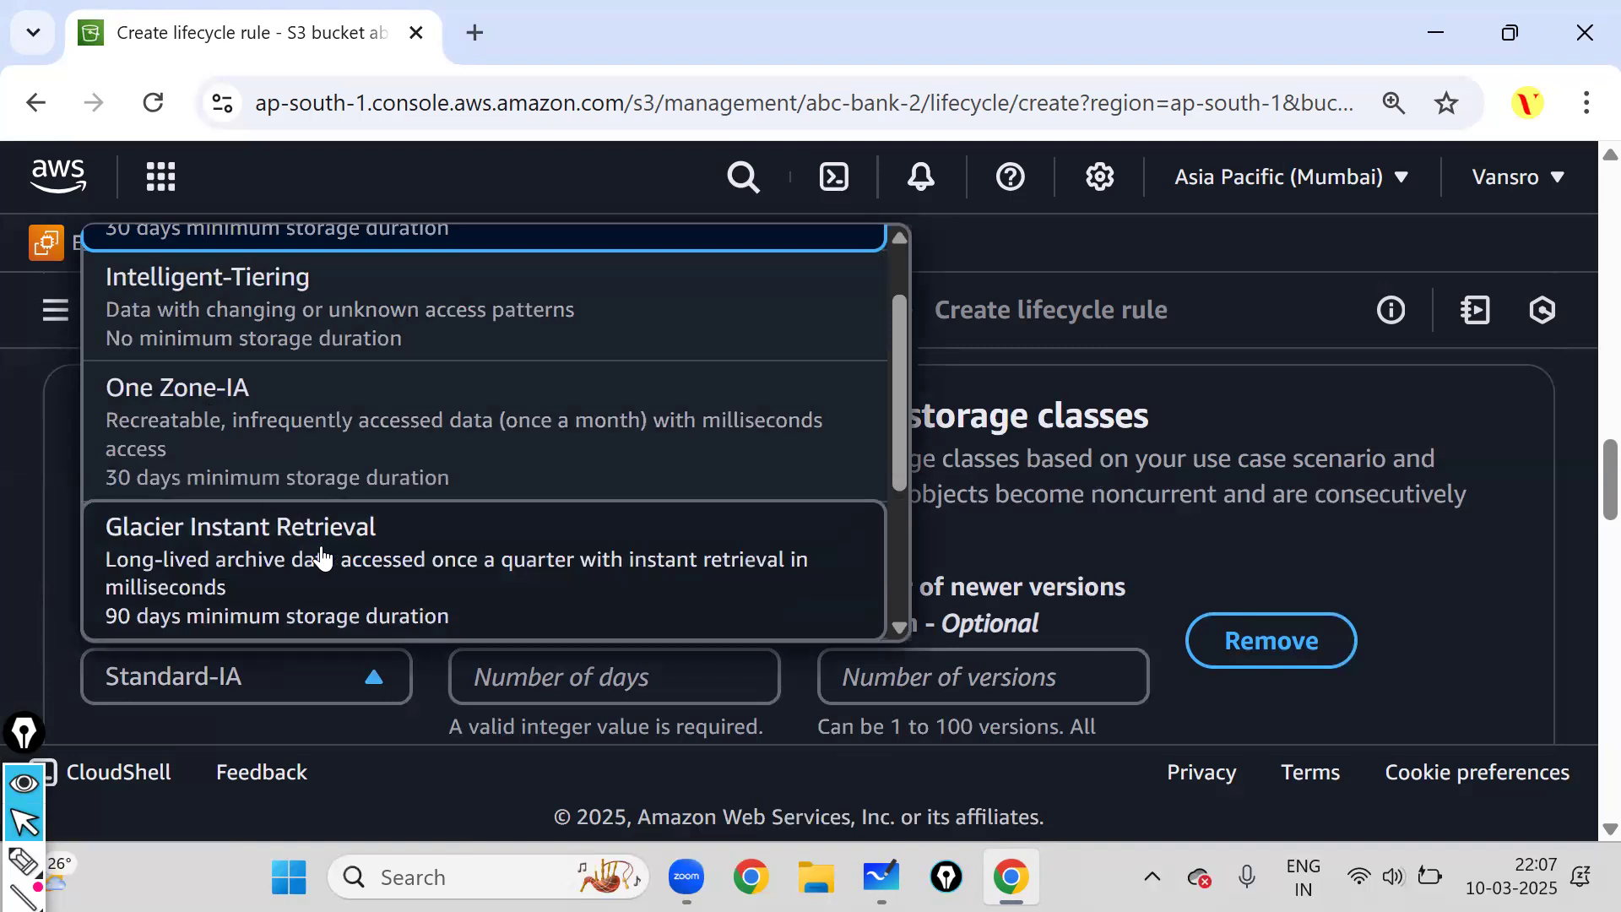
click(319, 557)
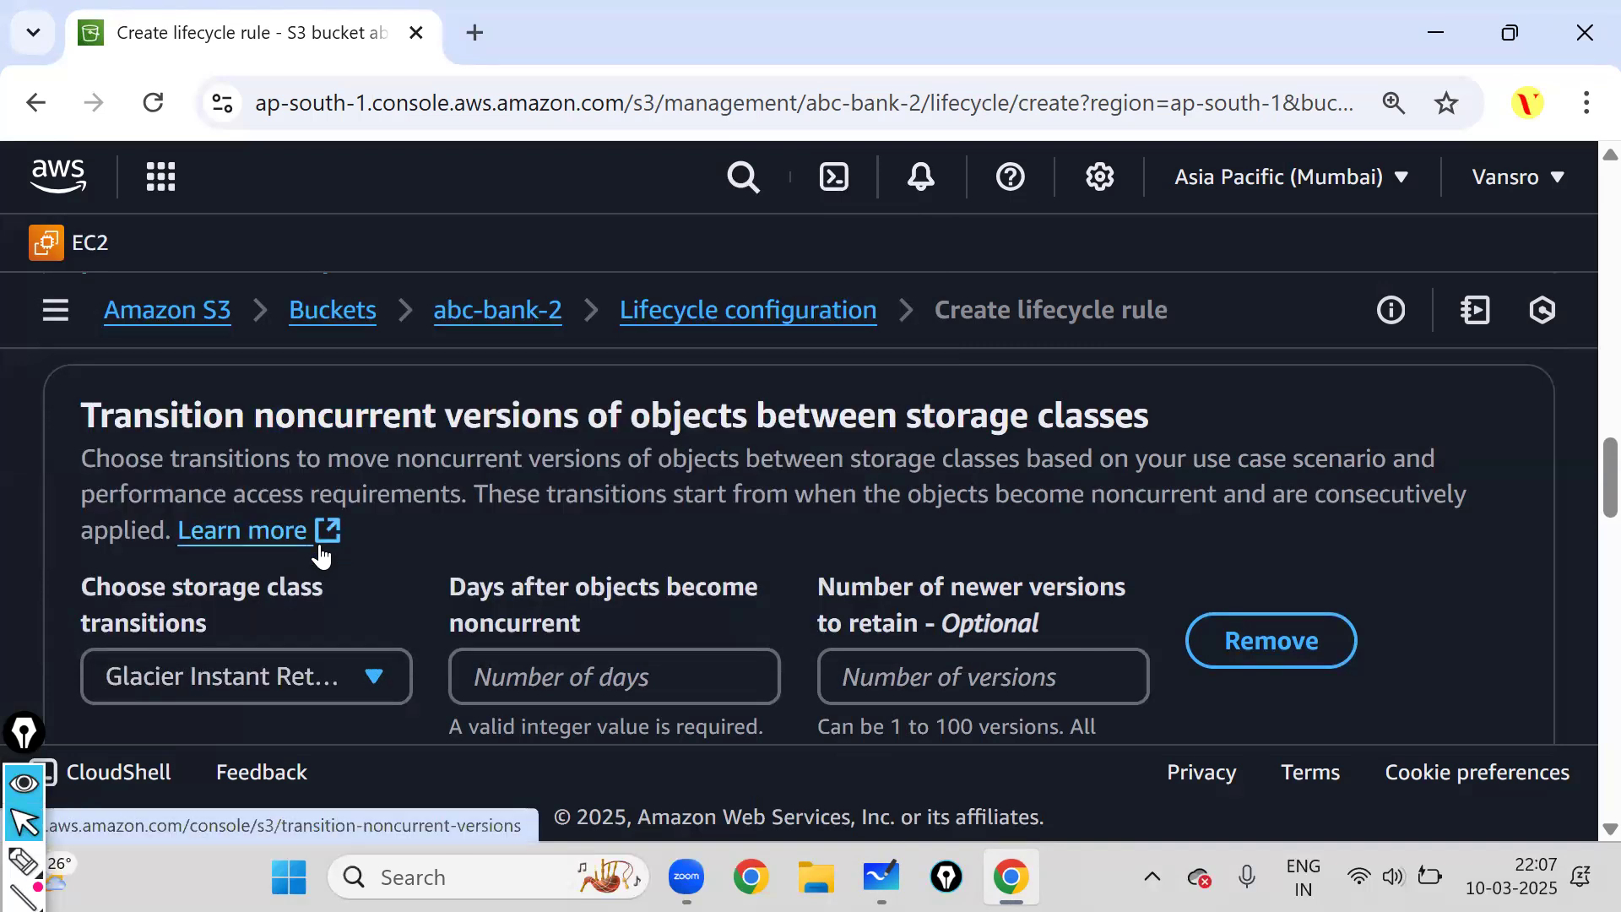
click(565, 679)
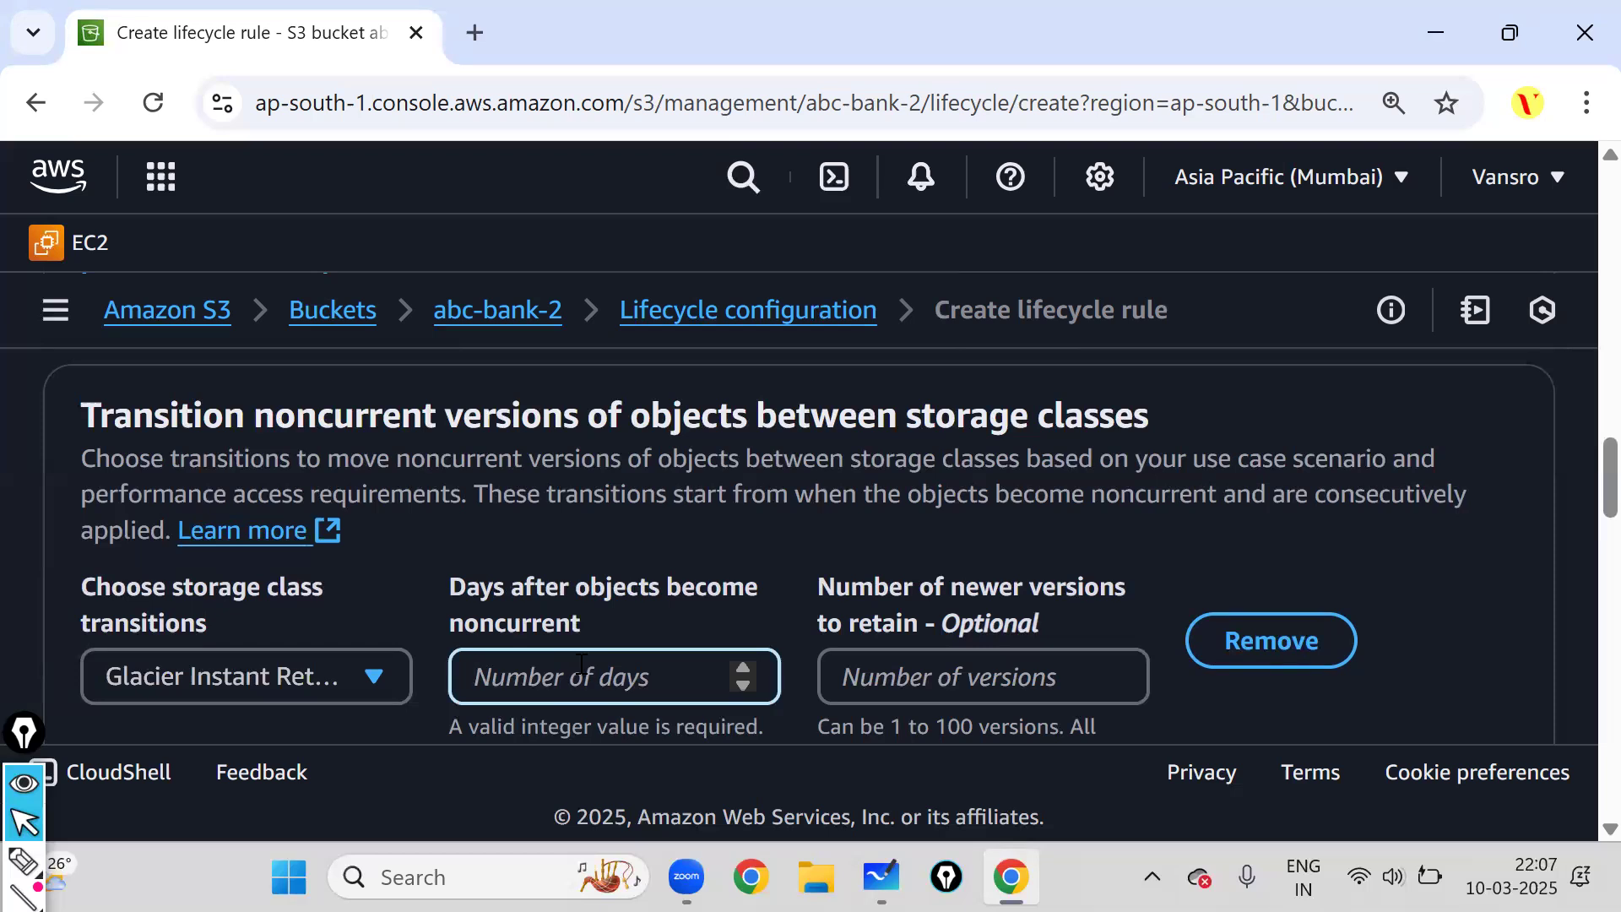
text(180)
drag(583, 625, 576, 583)
click(573, 550)
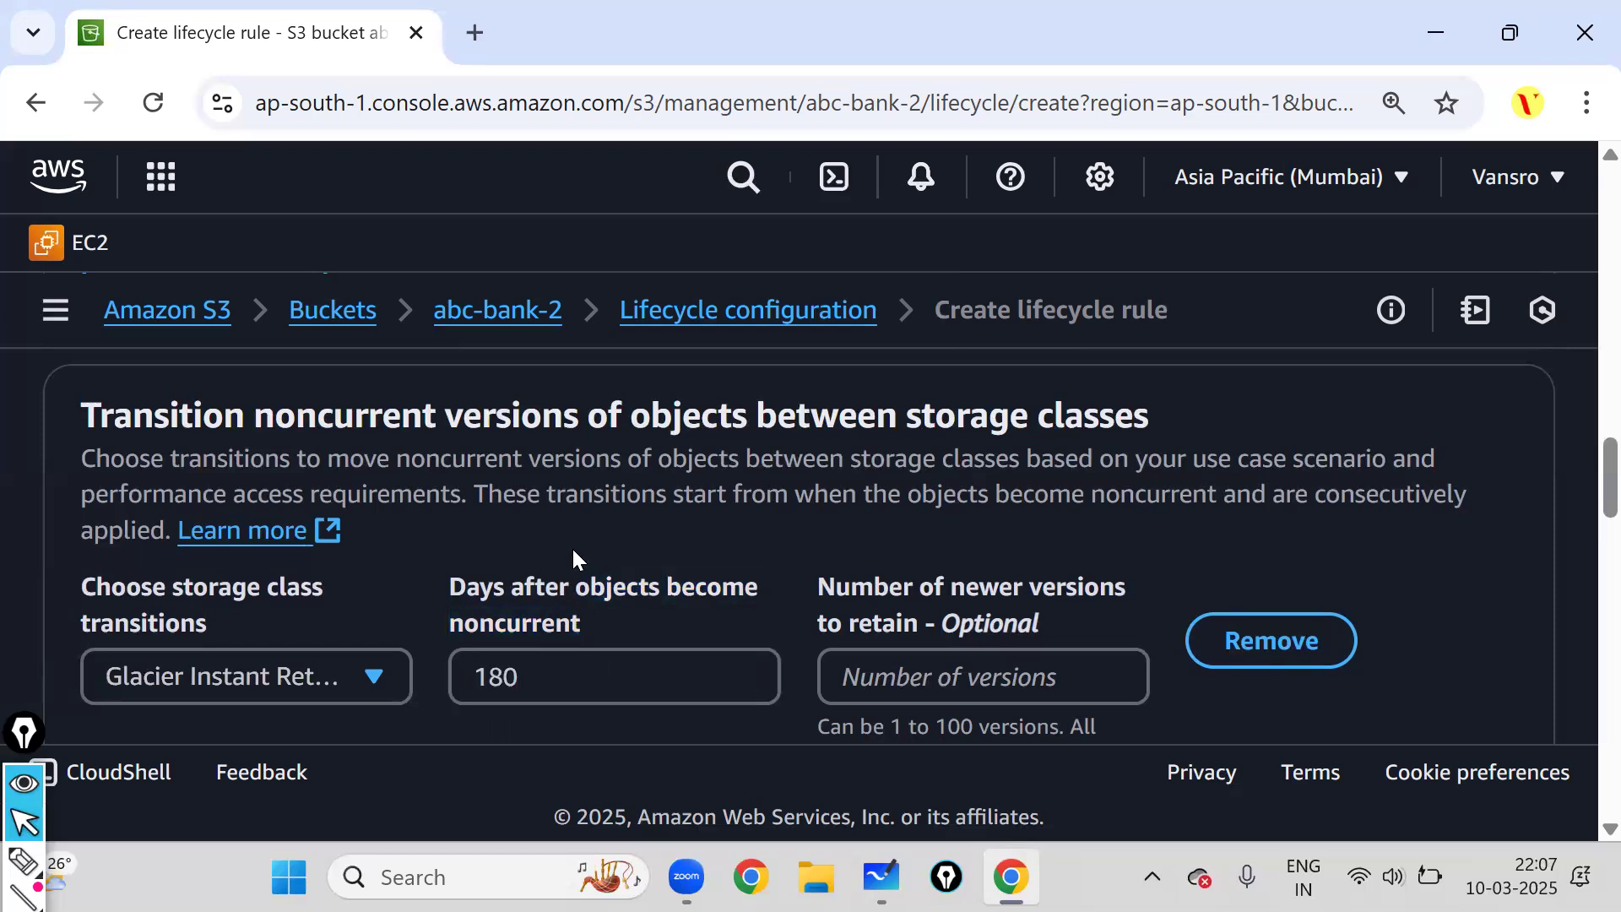
Read the section on expiring current object versions, including its setting for days after object creation.
scroll(1580, 498, down, 4)
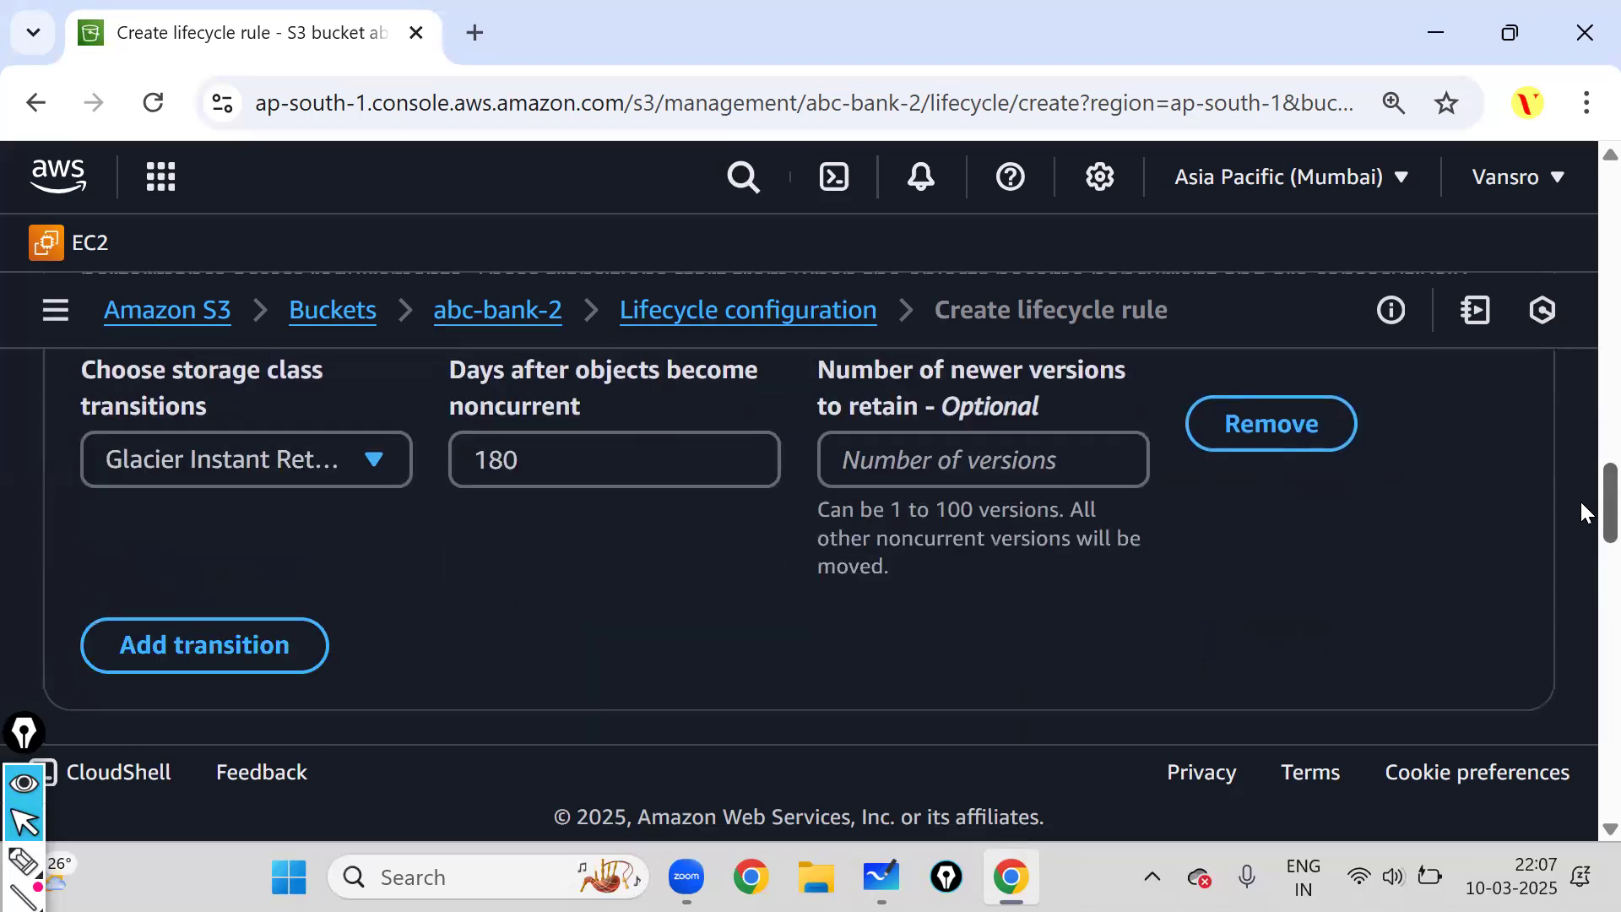
scroll(1580, 518, down, 3)
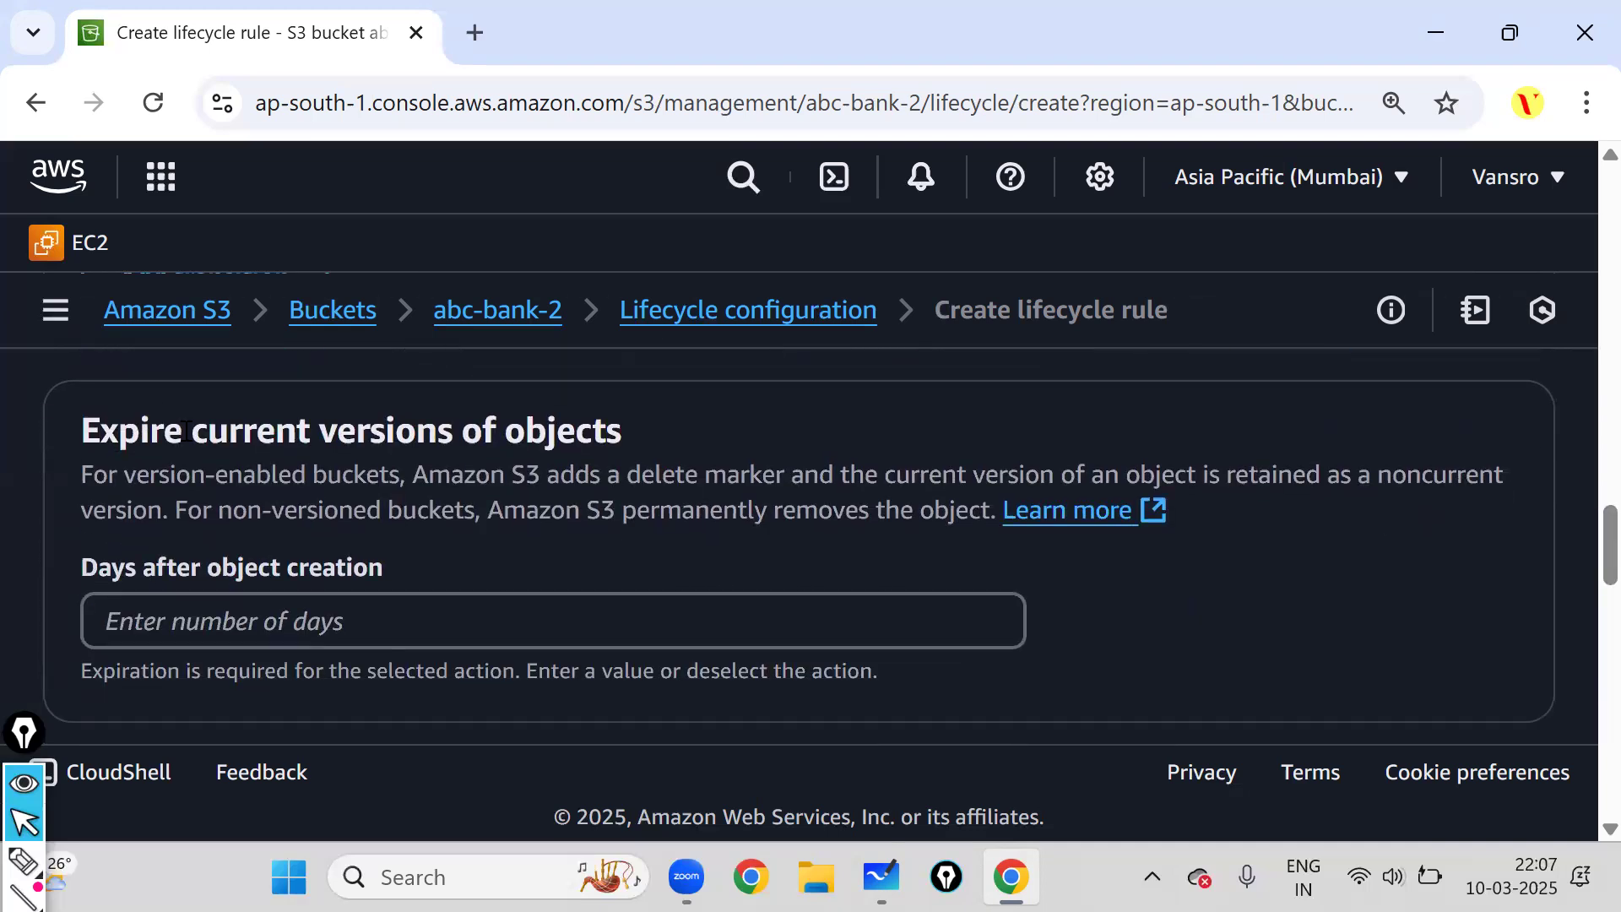
drag(178, 433, 656, 413)
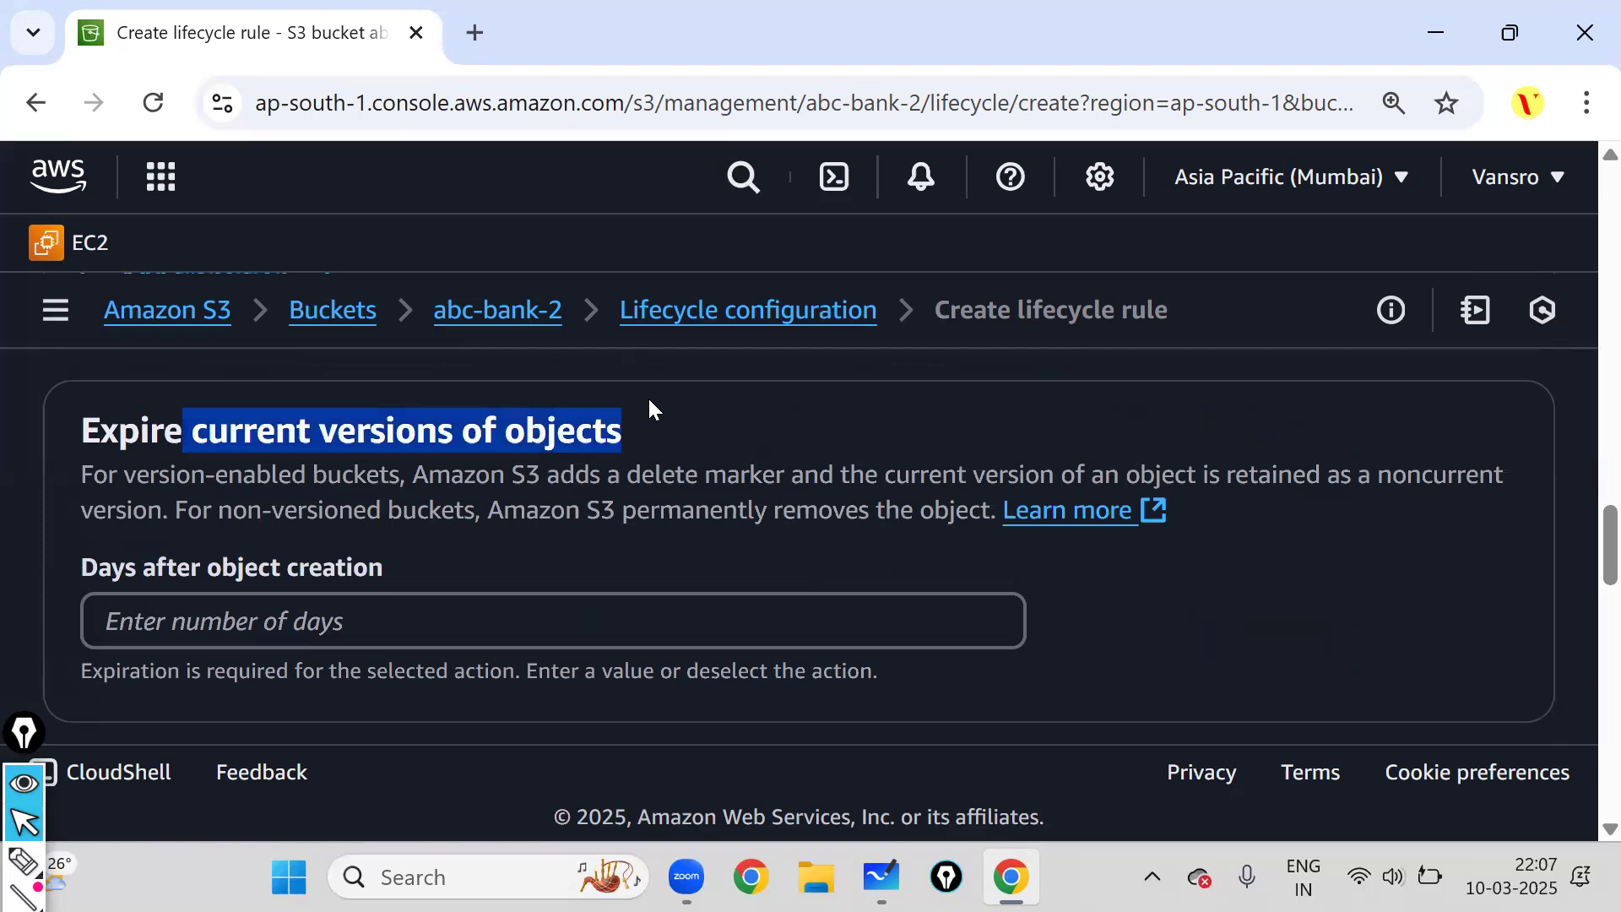
drag(504, 510, 807, 509)
drag(81, 567, 335, 567)
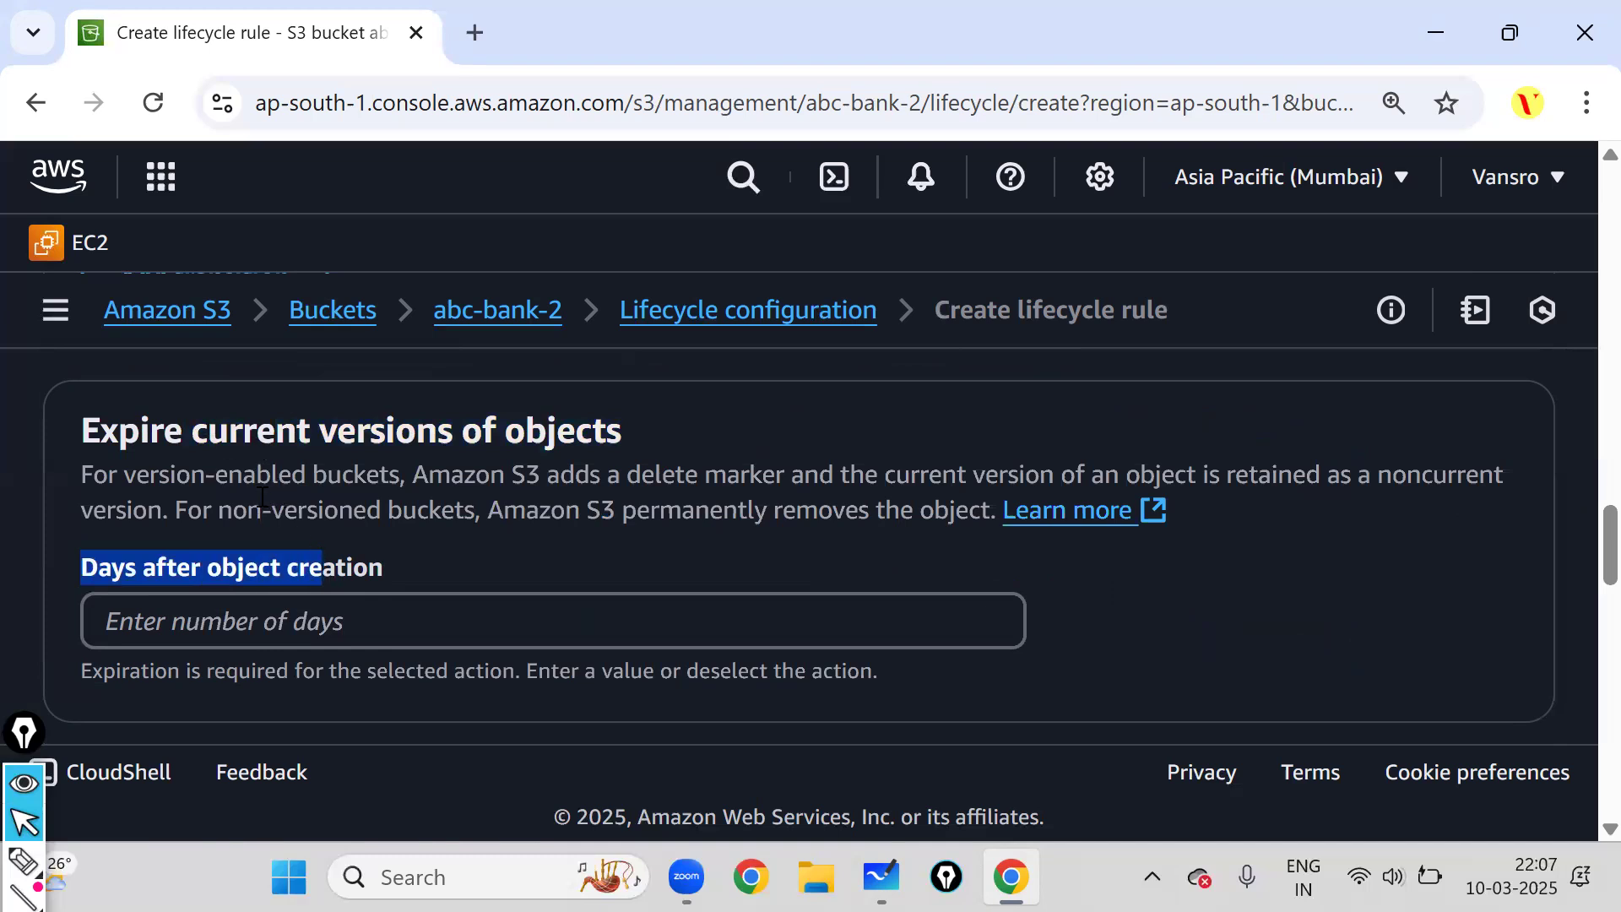
click(244, 625)
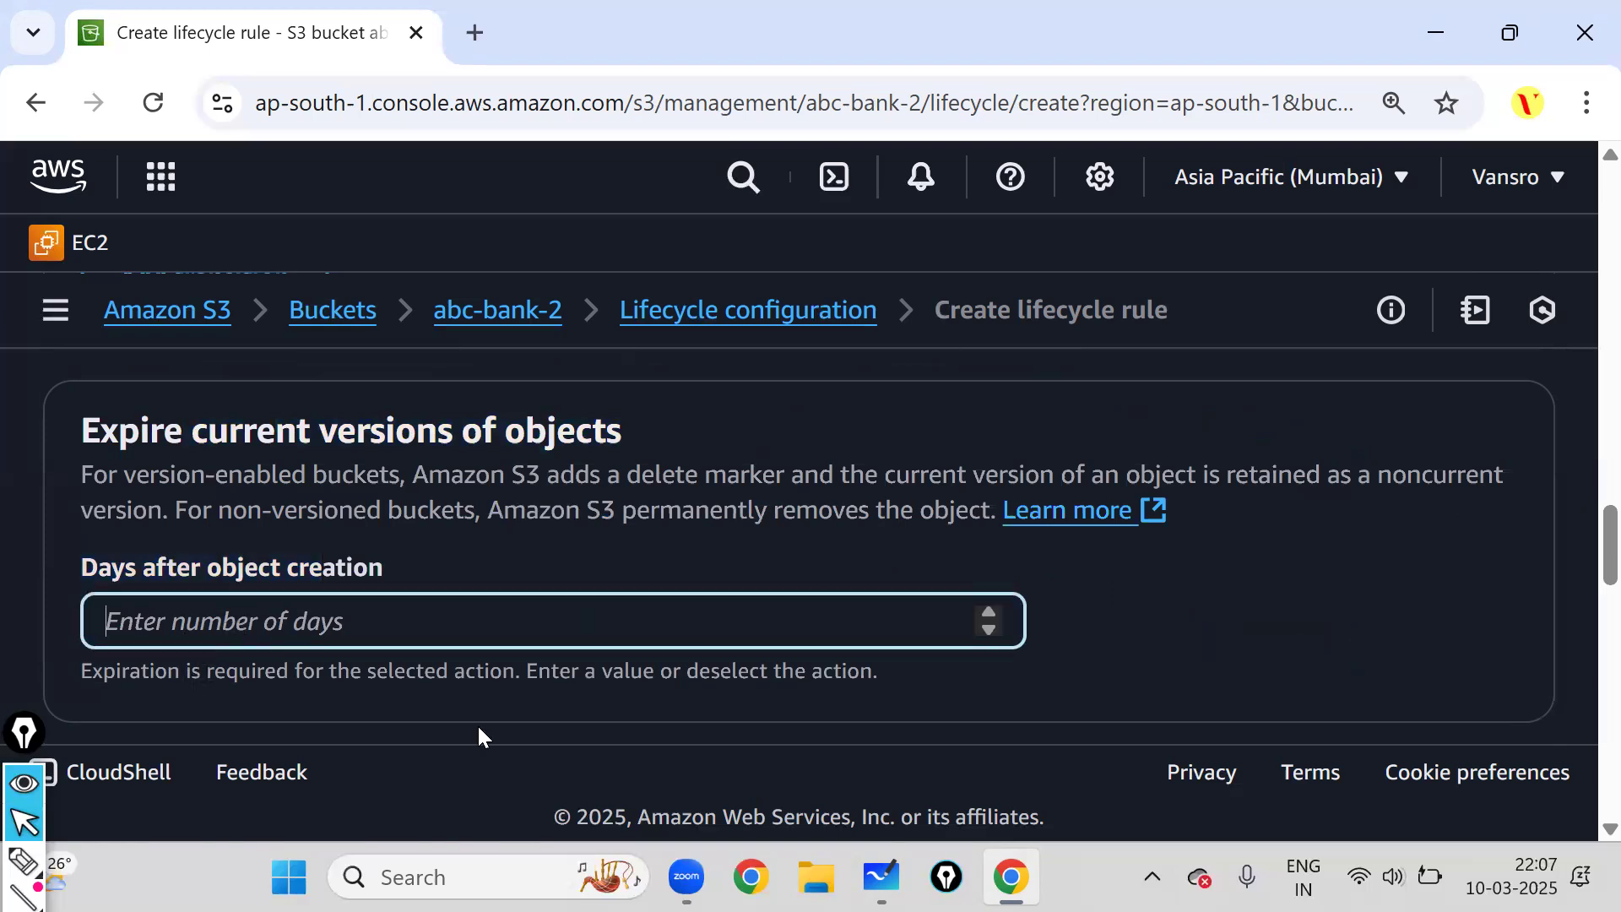
Switch to Microsoft Whiteboard and handwrite an underlined 365 and an underlined 100 in white on an empty area beside the existing diagram.
click(881, 876)
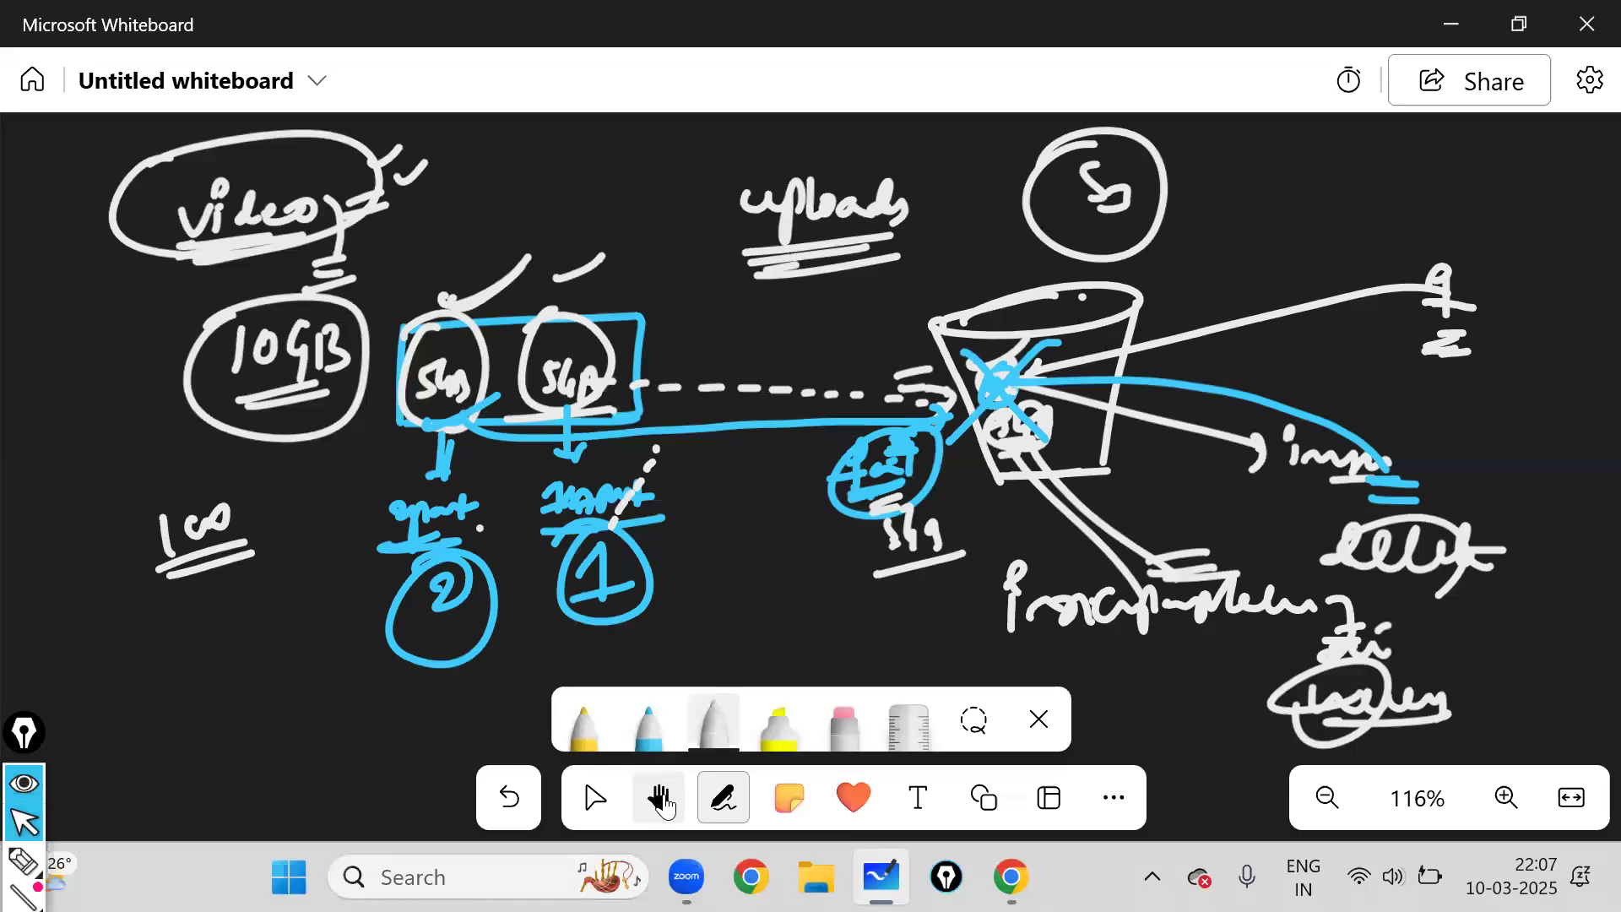
click(658, 797)
scroll(333, 474, left, 10)
click(724, 797)
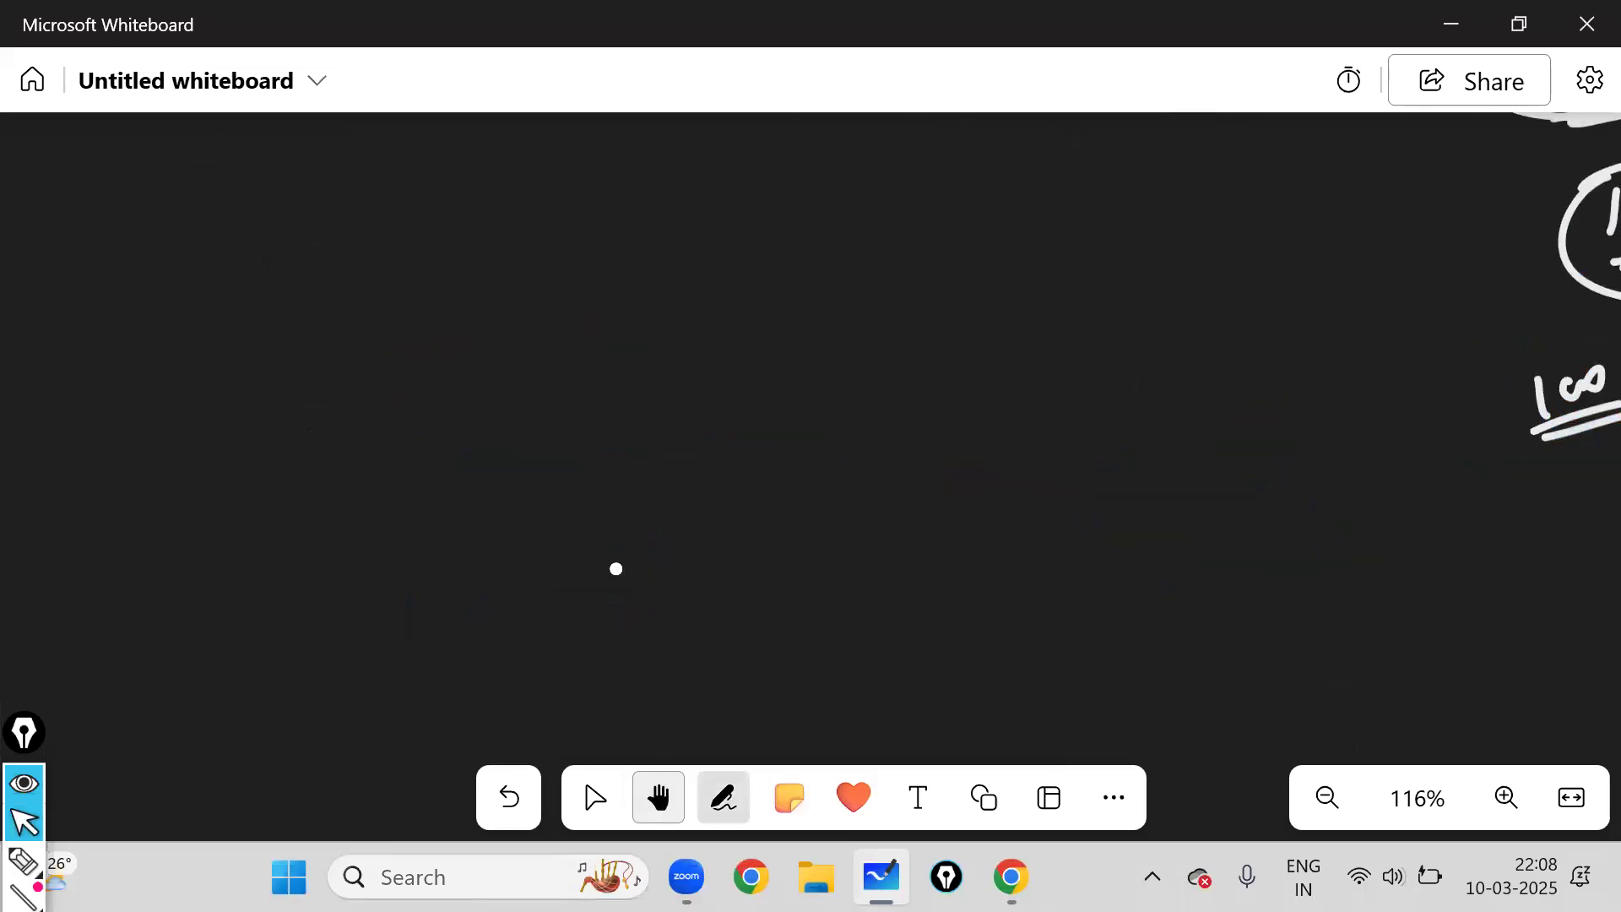
drag(516, 285, 518, 332)
mouse_move(571, 278)
mouse_down()
mouse_move(559, 333)
mouse_move(567, 314)
mouse_up()
mouse_move(597, 308)
mouse_down()
mouse_move(593, 344)
mouse_move(626, 301)
mouse_up()
drag(490, 393, 636, 373)
mouse_move(819, 293)
mouse_down()
mouse_move(821, 342)
mouse_move(900, 302)
mouse_up()
drag(787, 382, 932, 364)
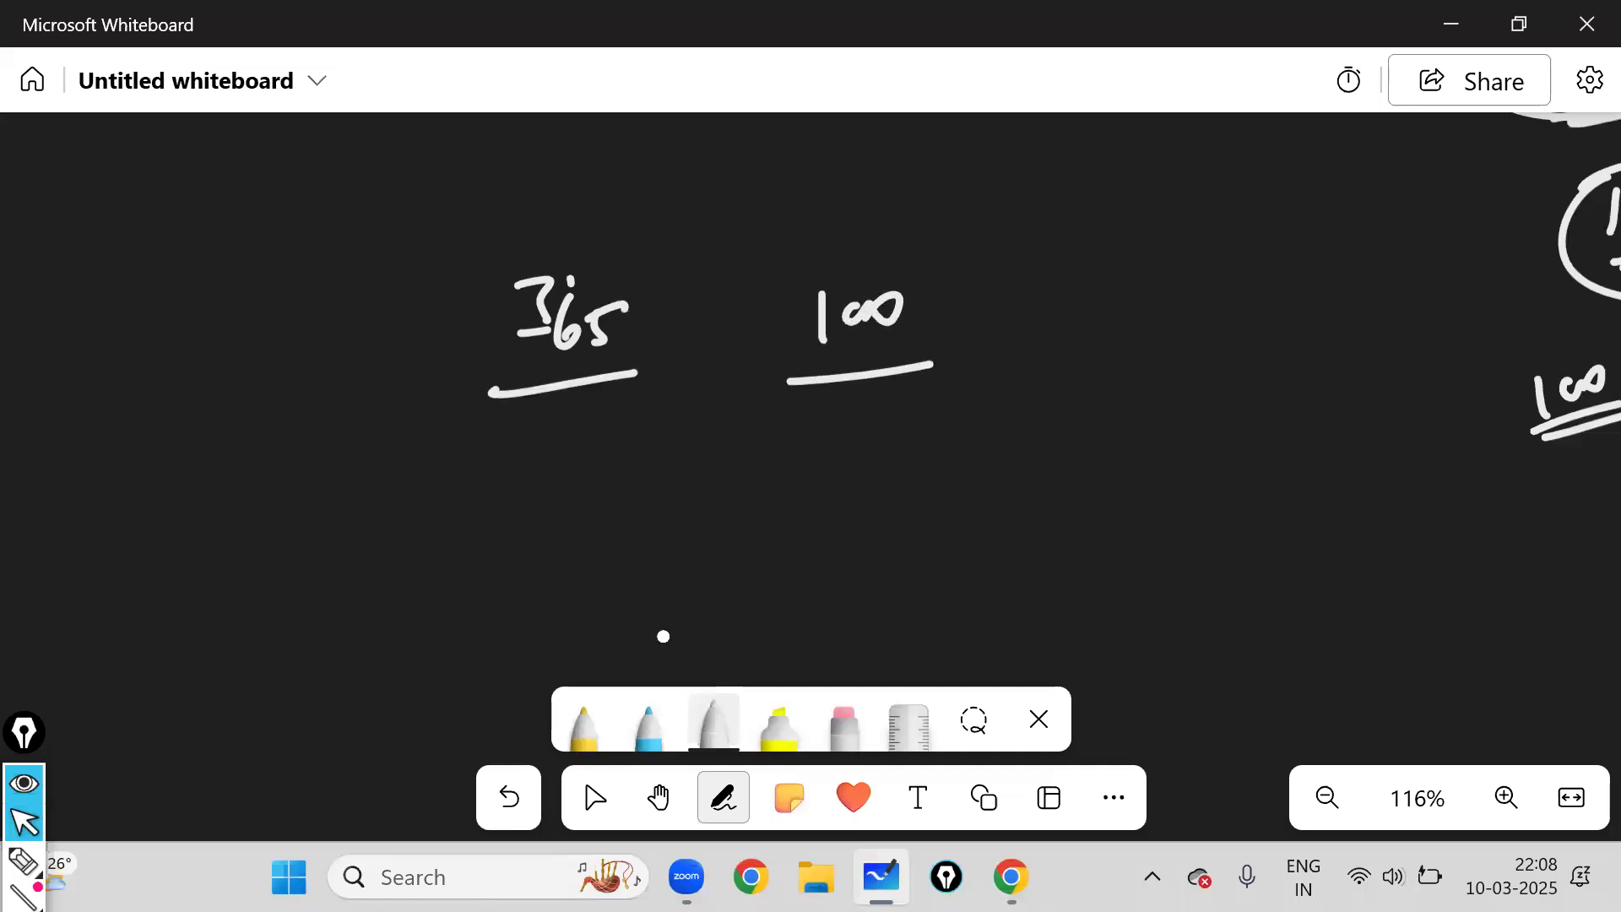
With the blue pen, handwrite 365 twice, one above the other, beside the white 365 and draw two sum lines below.
click(649, 724)
mouse_move(206, 287)
mouse_down()
mouse_move(236, 303)
mouse_move(223, 331)
mouse_up()
mouse_move(259, 270)
mouse_down()
mouse_move(279, 301)
mouse_move(262, 312)
mouse_up()
mouse_move(295, 279)
mouse_down()
mouse_move(314, 312)
mouse_move(289, 322)
mouse_up()
drag(296, 278, 351, 264)
mouse_move(202, 386)
mouse_down()
mouse_move(238, 373)
mouse_move(212, 430)
mouse_up()
mouse_move(245, 365)
mouse_down()
mouse_move(241, 414)
mouse_move(291, 412)
mouse_up()
drag(285, 371, 342, 357)
drag(372, 441, 121, 523)
drag(160, 626, 464, 545)
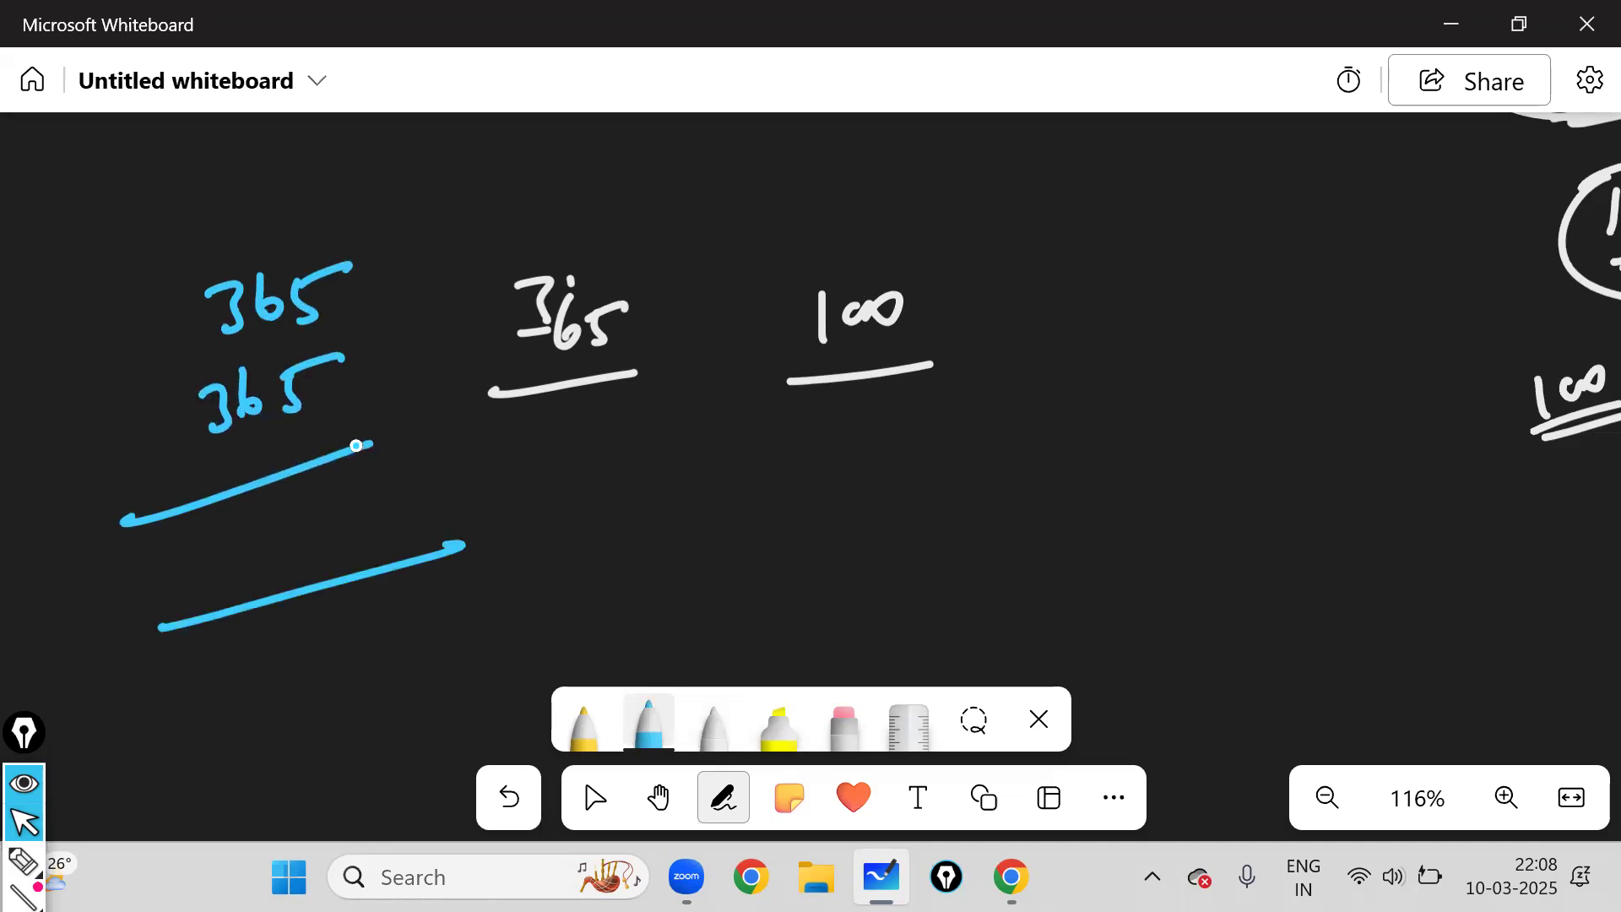
Write the carry marks and the circled sum 730 in blue, followed by an underlined "= 730 days".
drag(261, 437, 263, 467)
mouse_move(320, 471)
mouse_down()
mouse_move(331, 496)
mouse_move(325, 473)
mouse_move(258, 538)
mouse_up()
mouse_move(216, 452)
mouse_down()
mouse_move(218, 559)
mouse_move(268, 525)
mouse_up()
mouse_move(370, 441)
mouse_down()
mouse_move(412, 475)
mouse_move(401, 483)
mouse_up()
mouse_move(365, 516)
mouse_down()
mouse_move(497, 497)
mouse_move(522, 459)
mouse_up()
drag(547, 471, 590, 473)
mouse_move(621, 443)
mouse_down()
mouse_move(635, 473)
mouse_move(654, 460)
mouse_move(650, 488)
mouse_up()
drag(456, 540, 676, 475)
drag(516, 506, 675, 477)
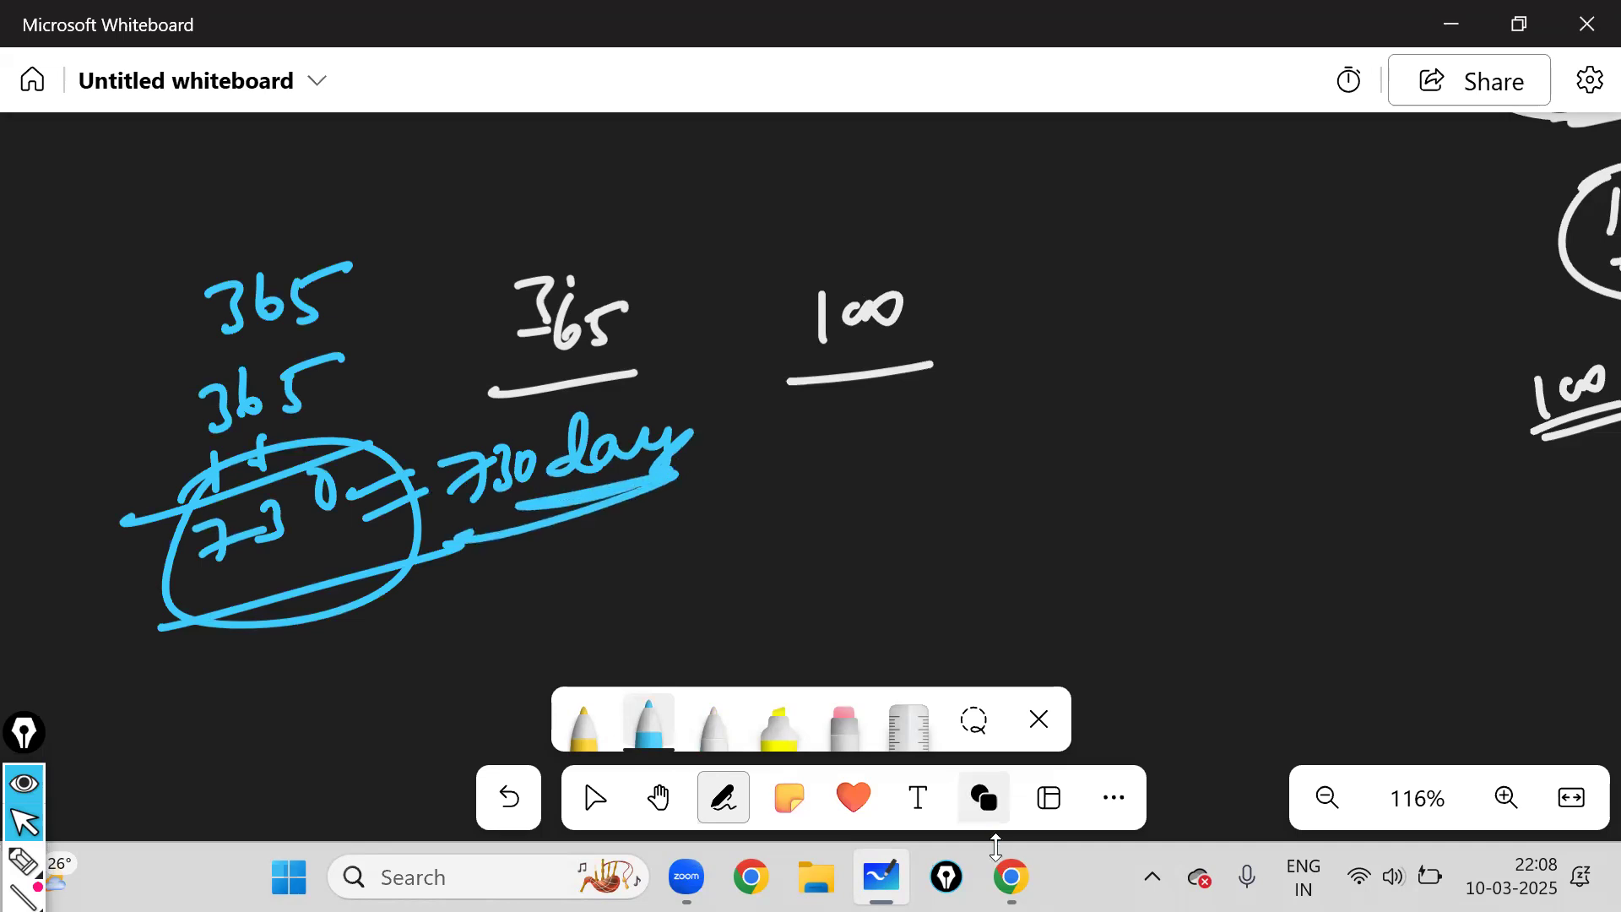
Return to the lifecycle rule form in Chrome and expire current object versions 700 days after object creation.
click(1011, 877)
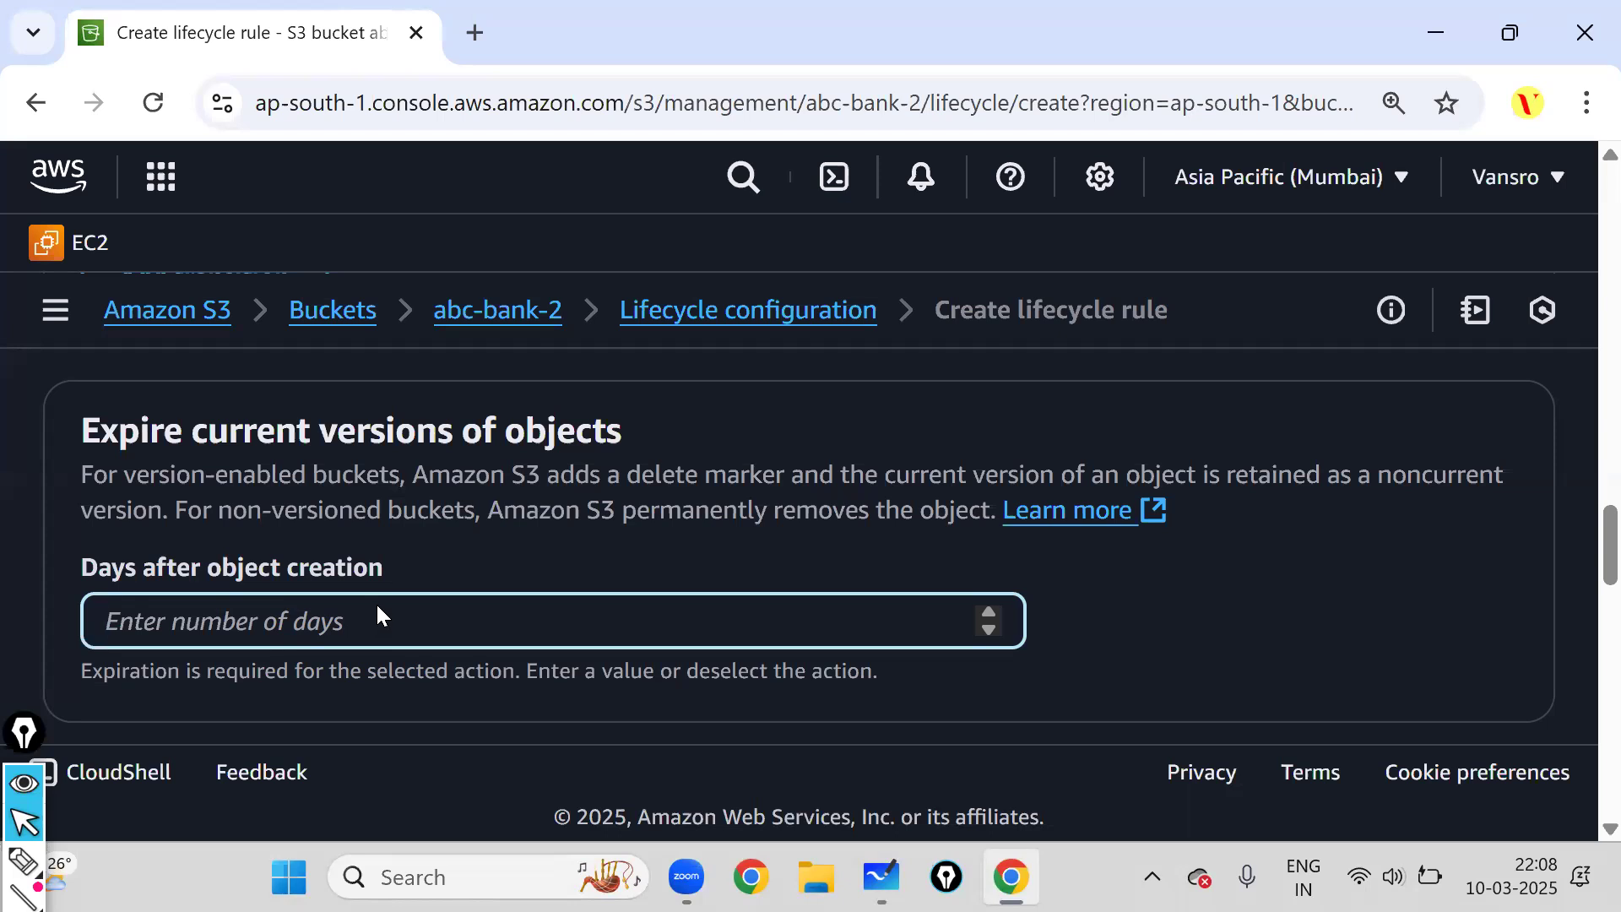
text(700)
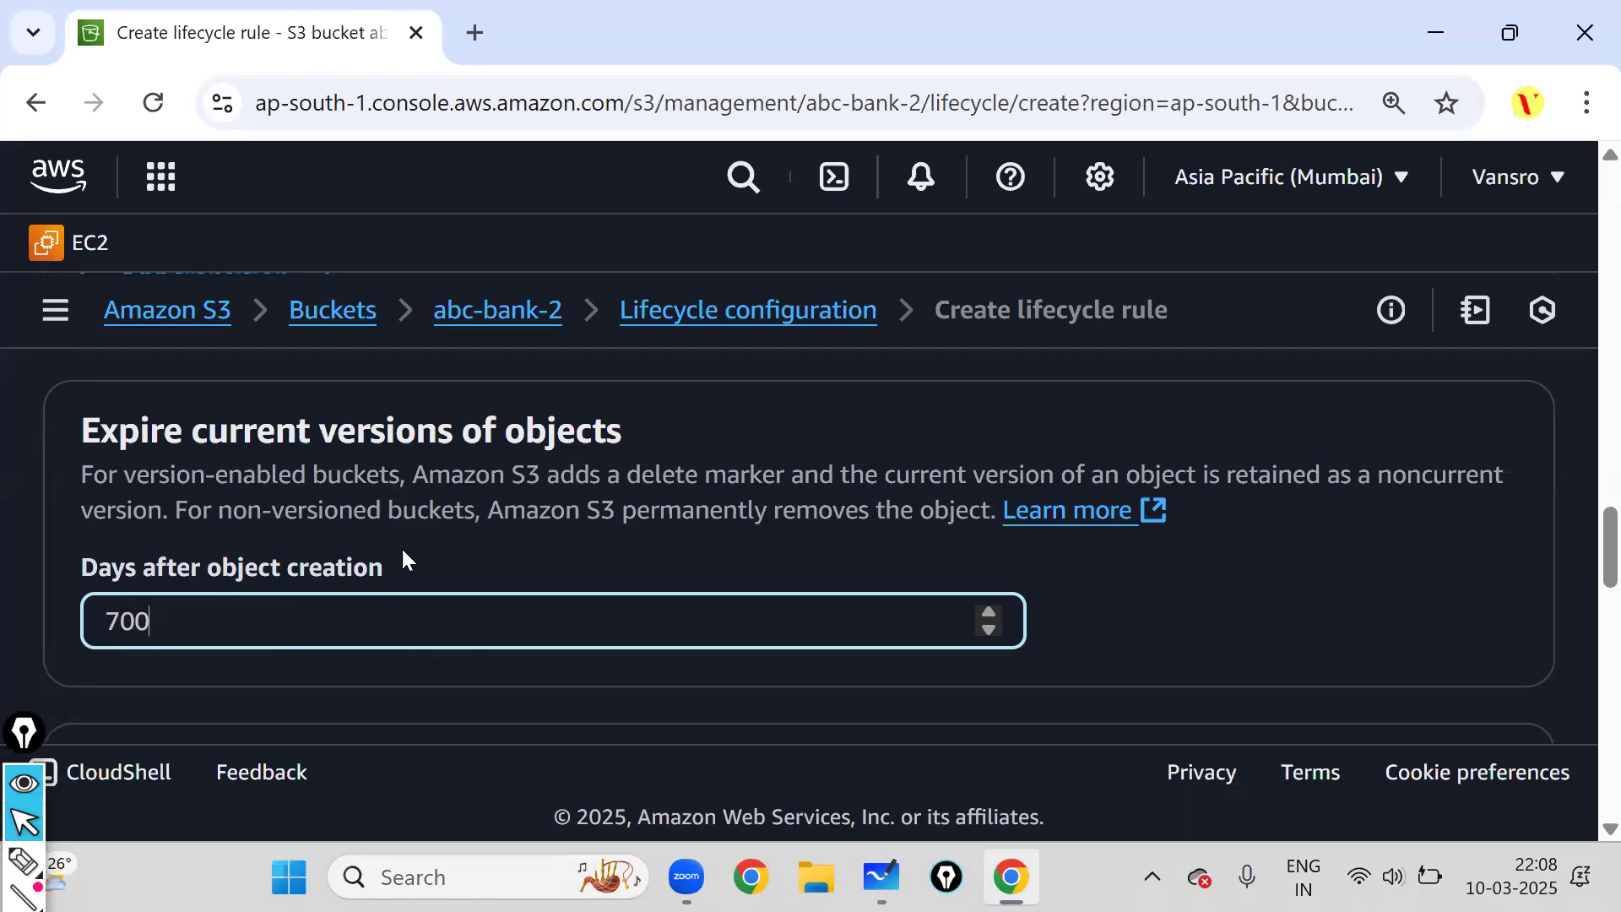
Underline the circled 730 on the whiteboard in blue, and set permanent deletion of noncurrent versions to 1000 days in the rule form.
scroll(1581, 537, down, 4)
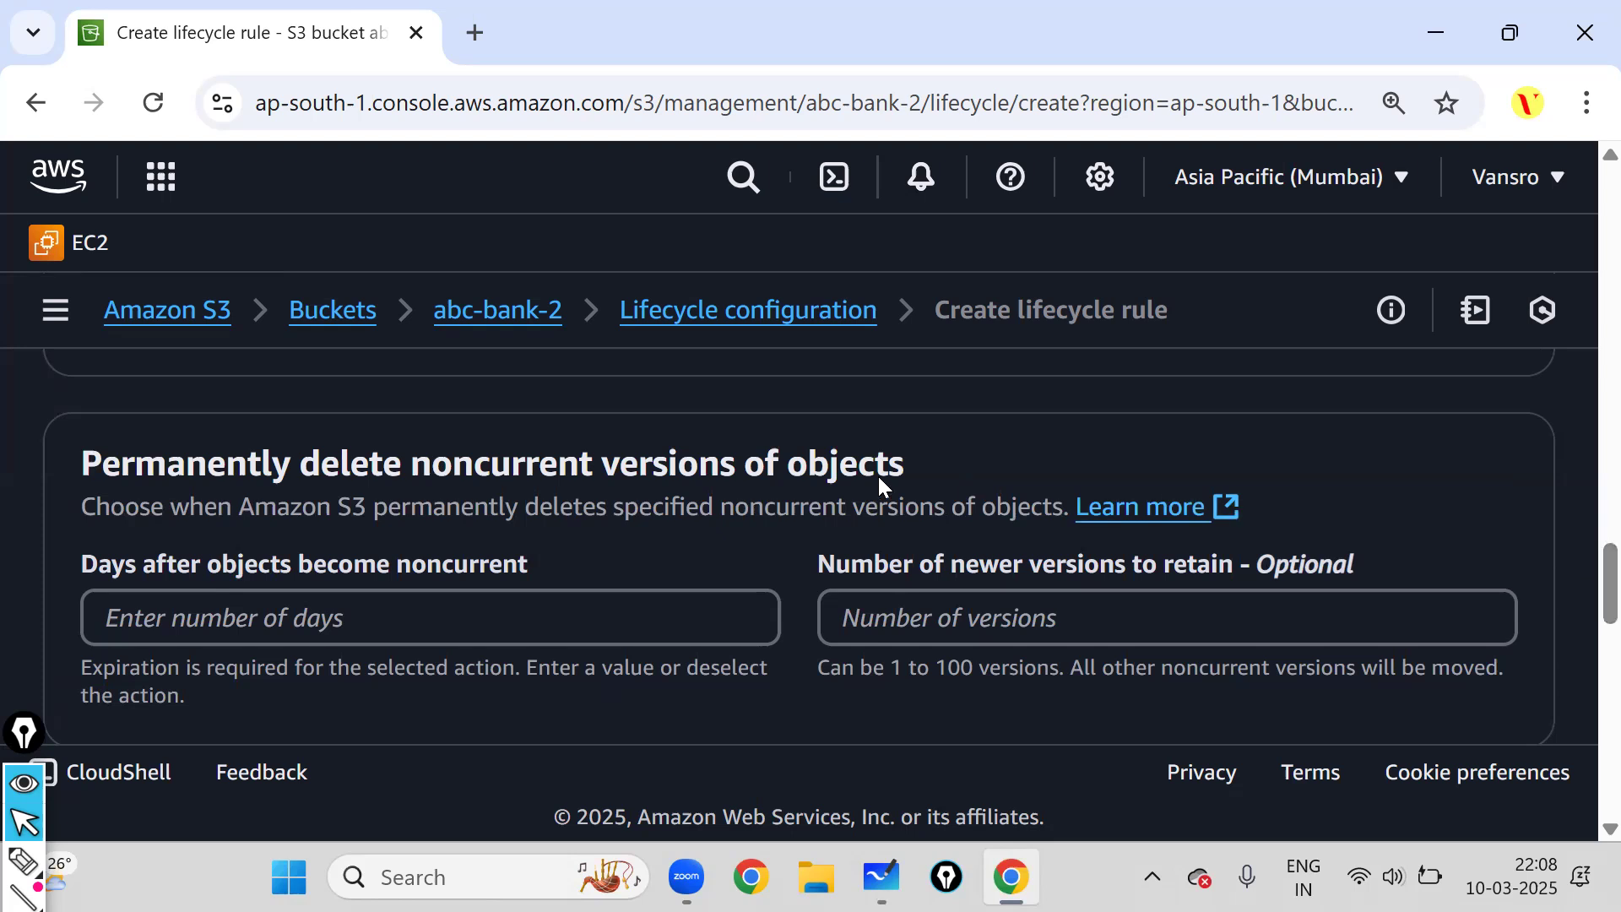
drag(509, 456, 735, 463)
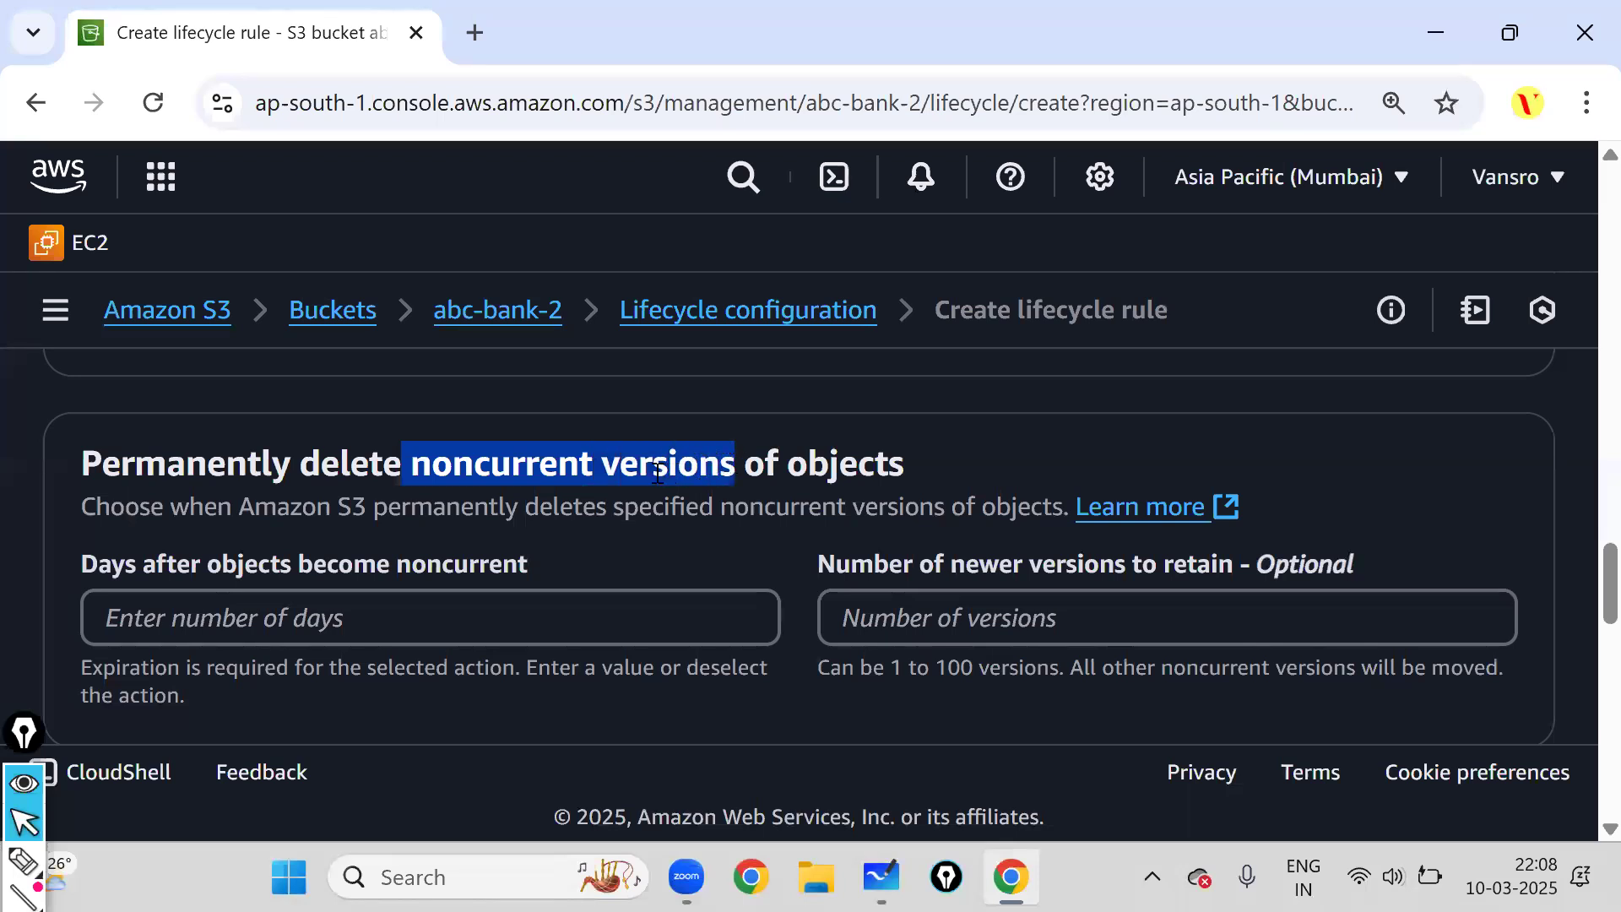
click(465, 621)
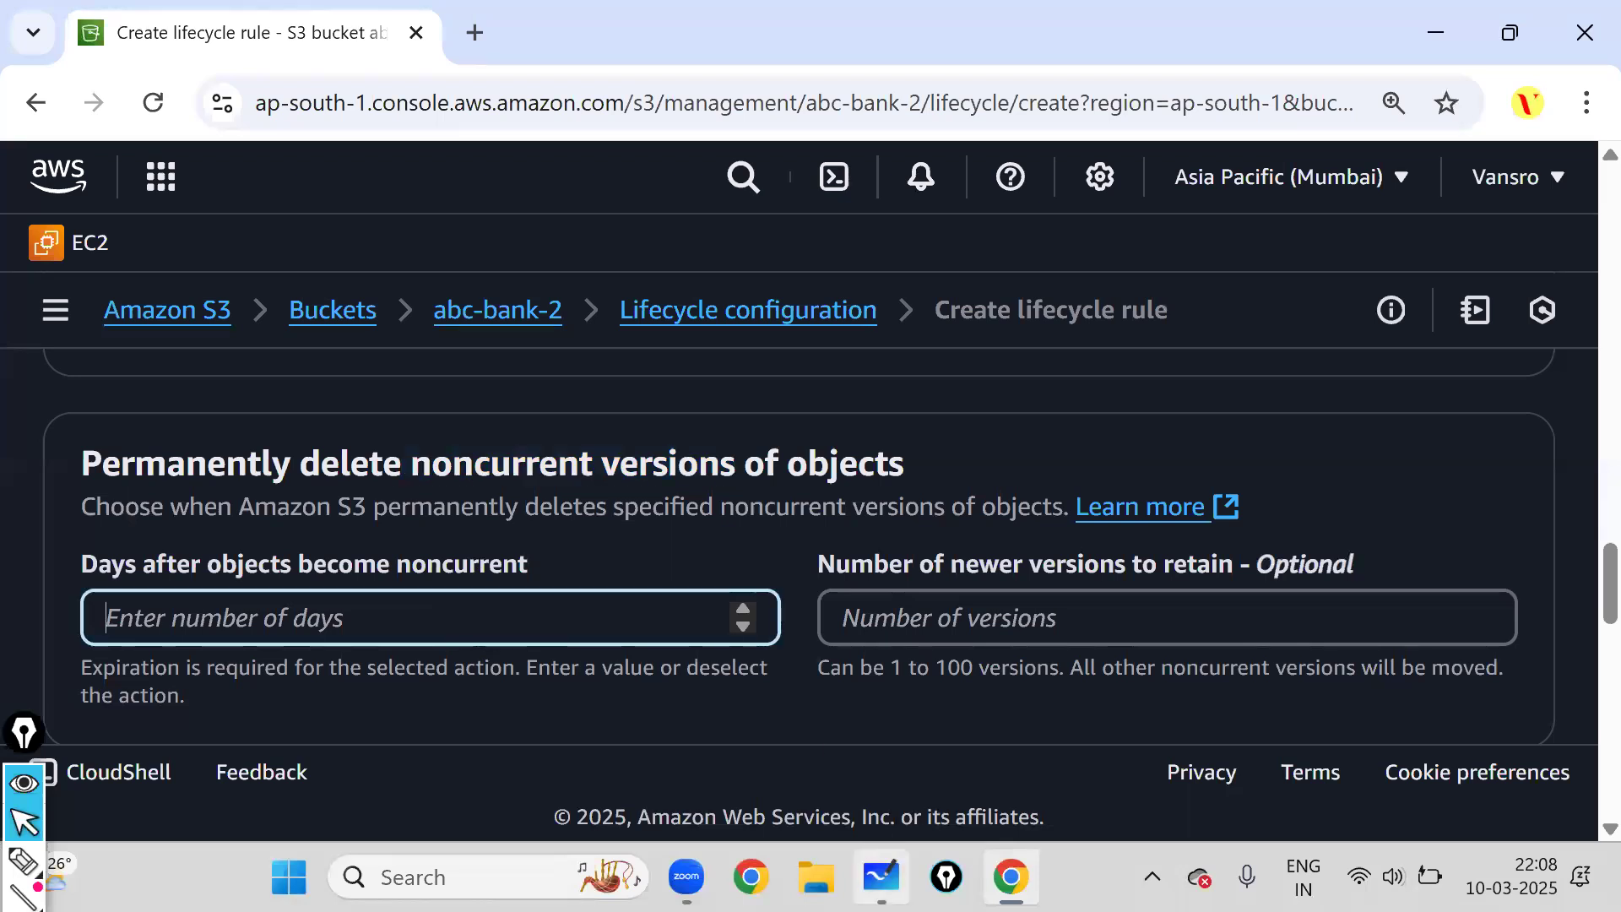
click(880, 876)
drag(207, 601, 337, 549)
mouse_move(198, 633)
mouse_down()
mouse_move(326, 579)
mouse_move(228, 620)
mouse_up()
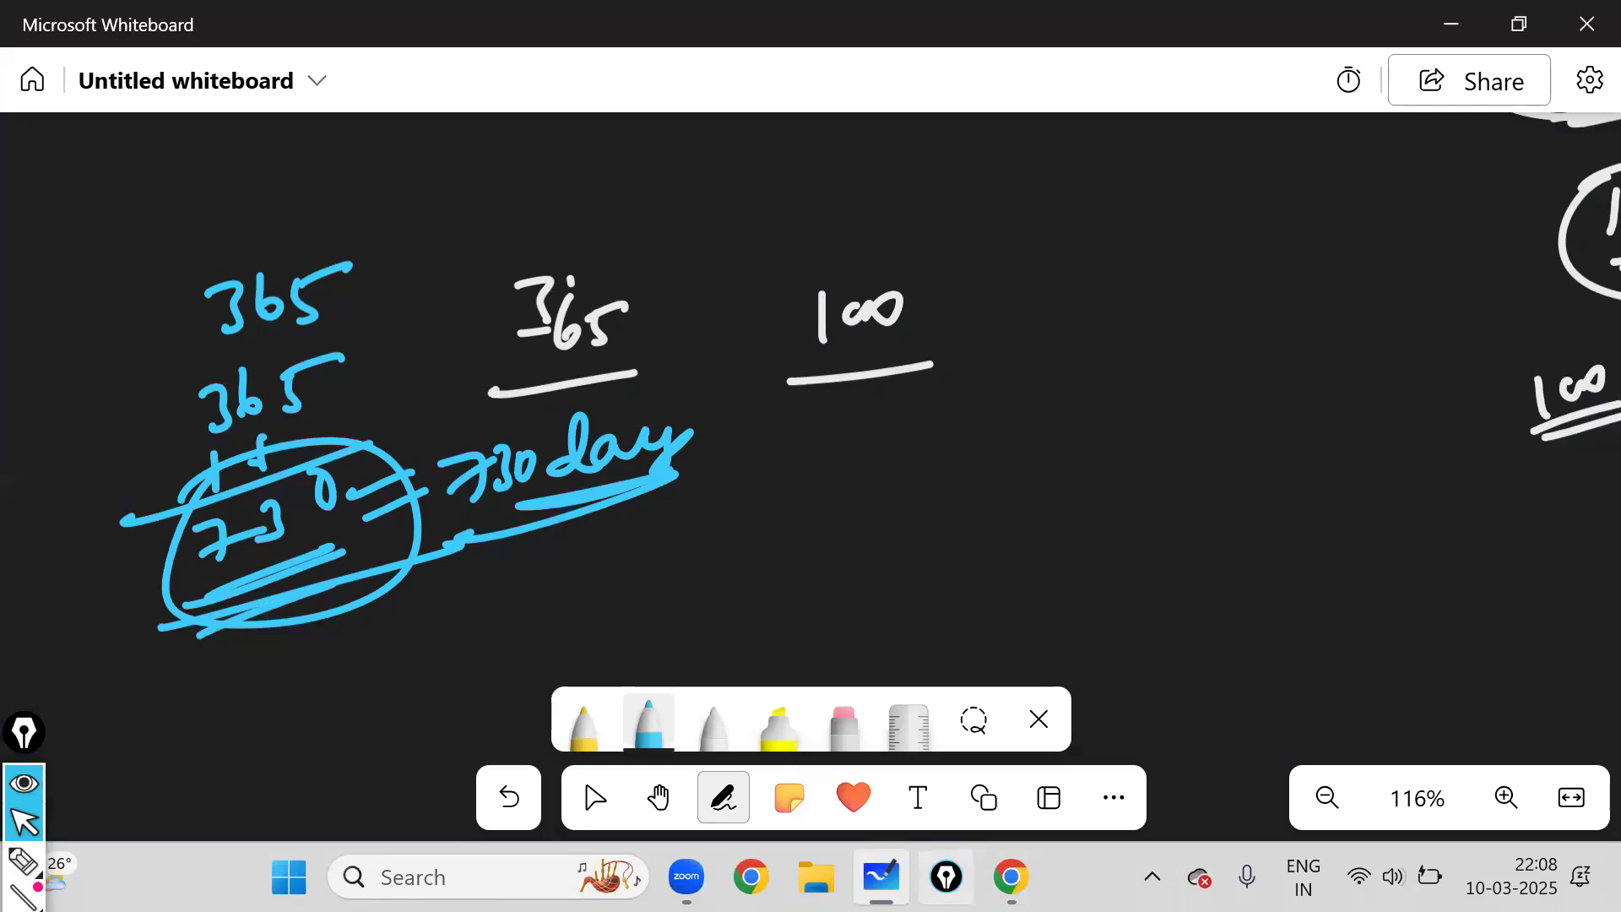
key(alt+Tab)
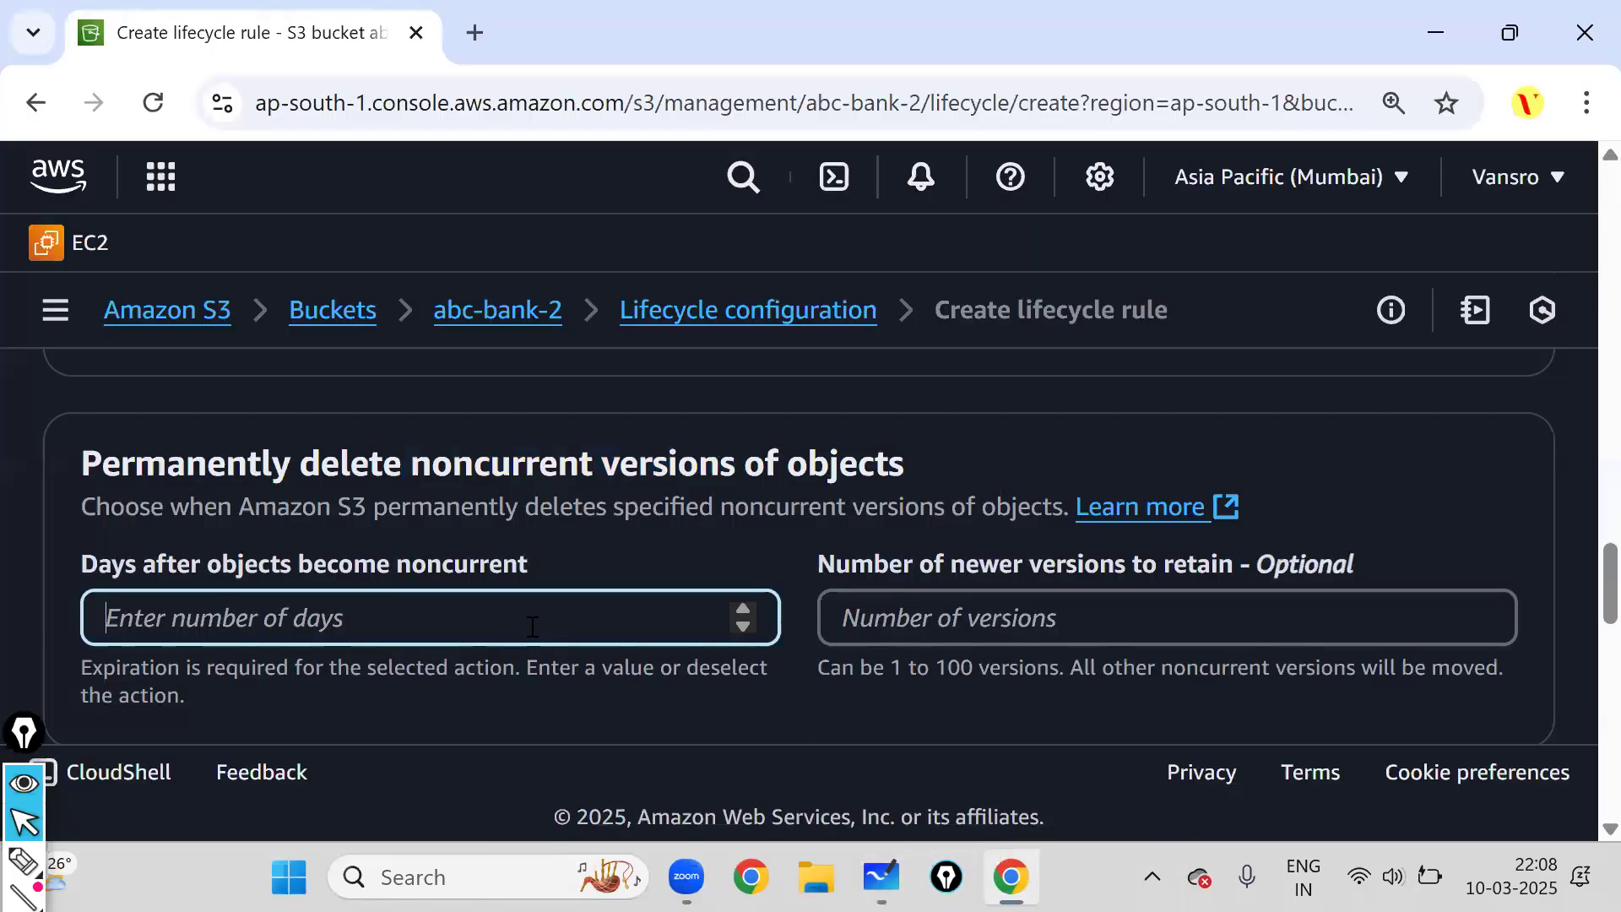
text(1000)
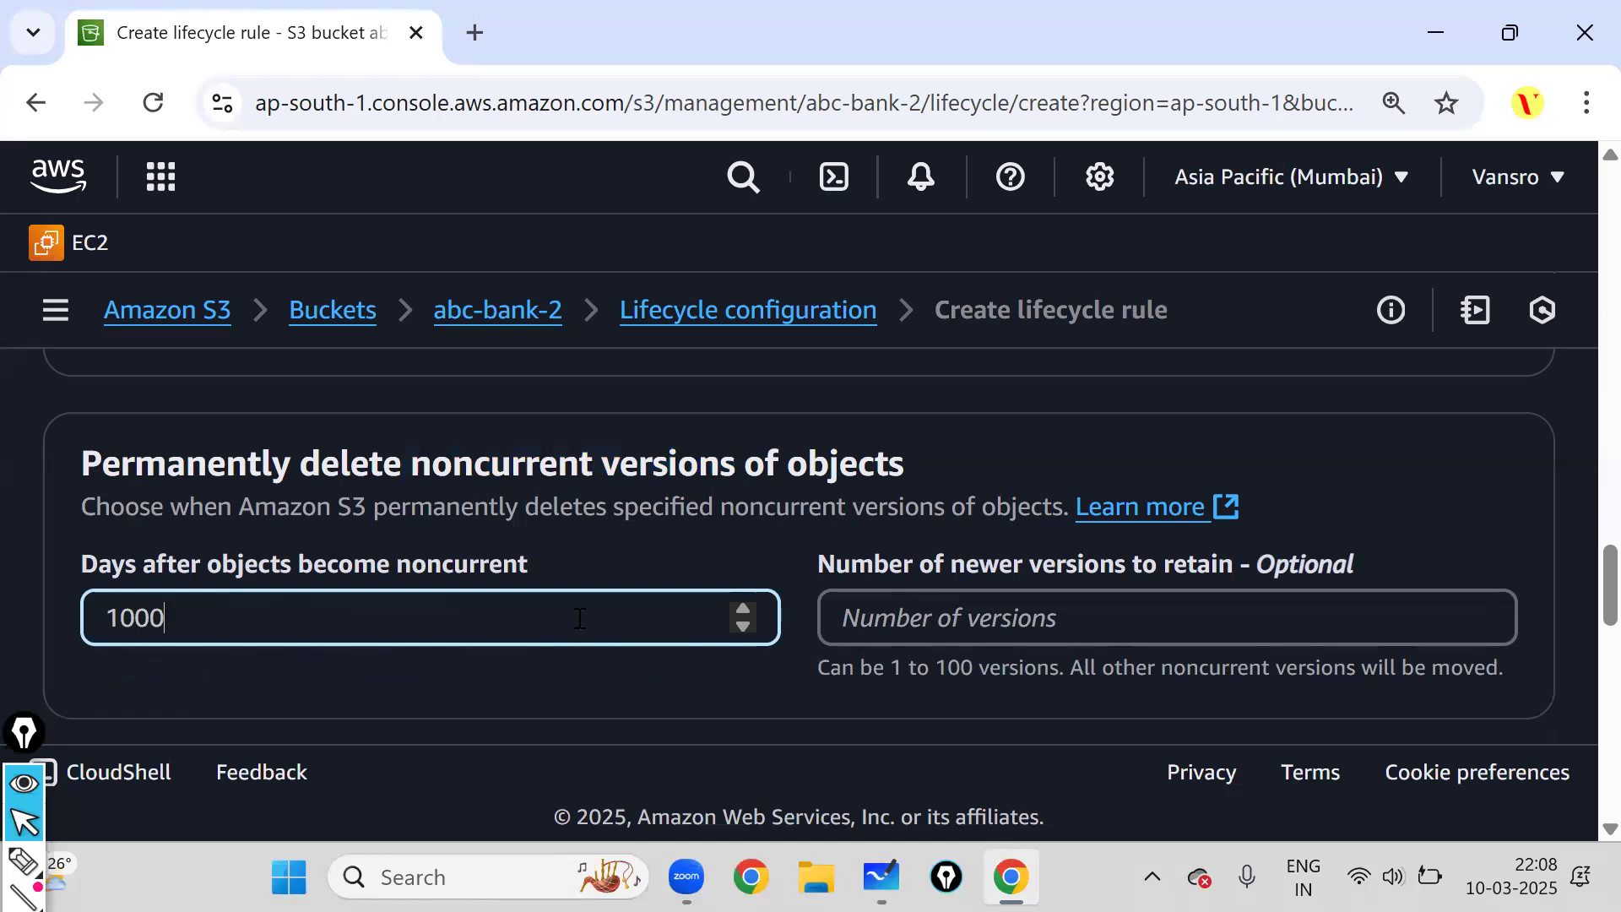
Examine the section for deleting expired object delete markers or incomplete multipart uploads.
scroll(1580, 592, down, 3)
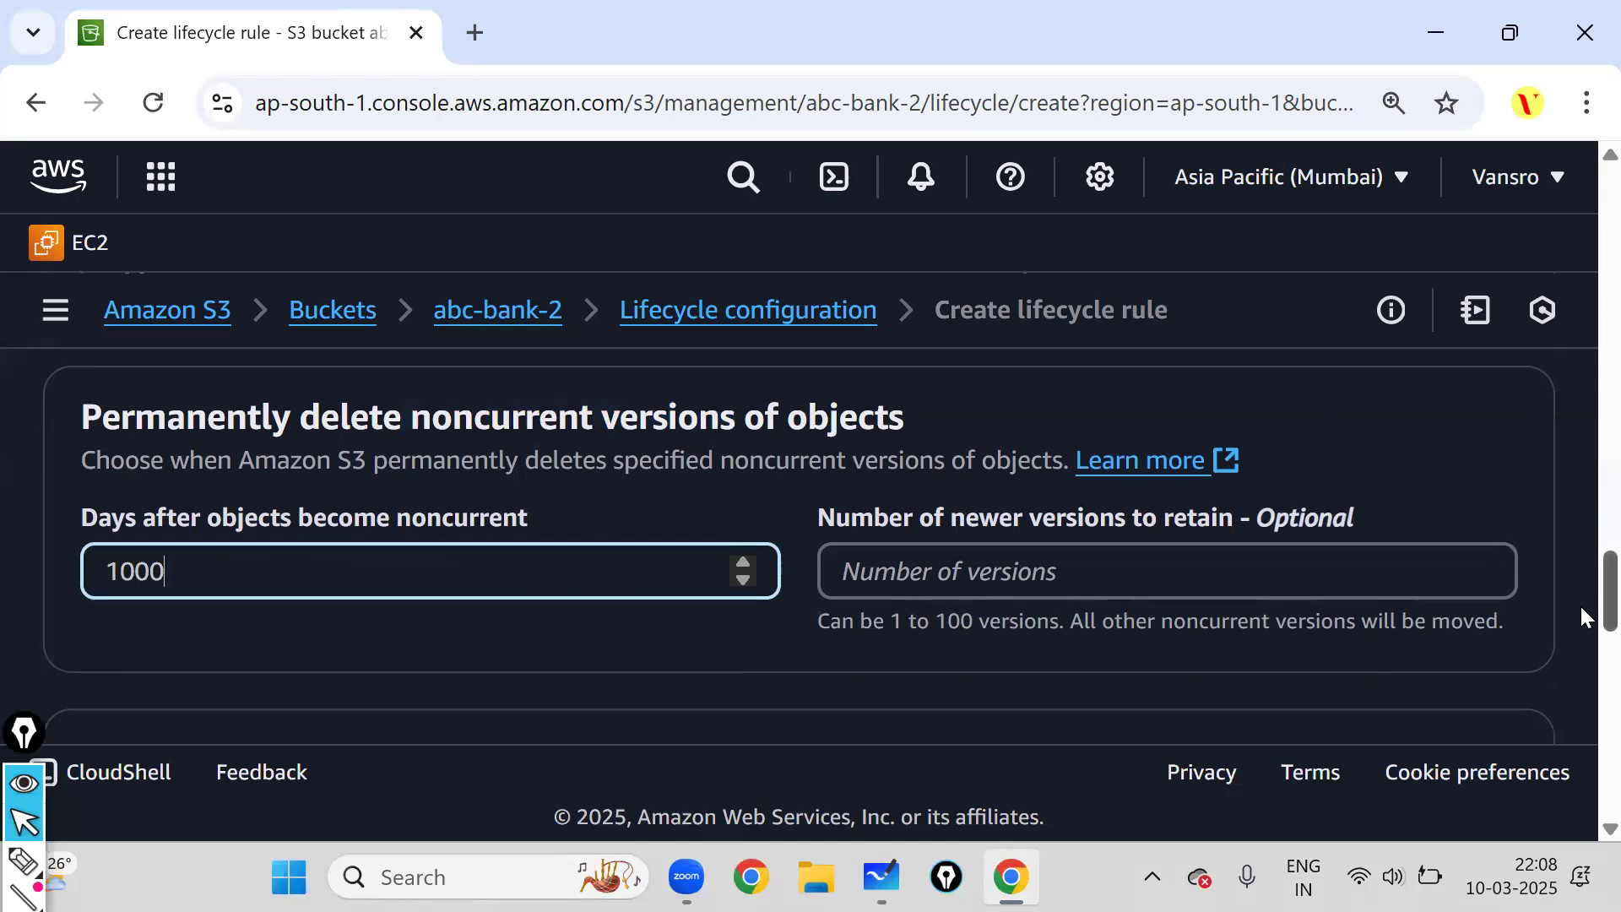
drag(1581, 637, 1580, 639)
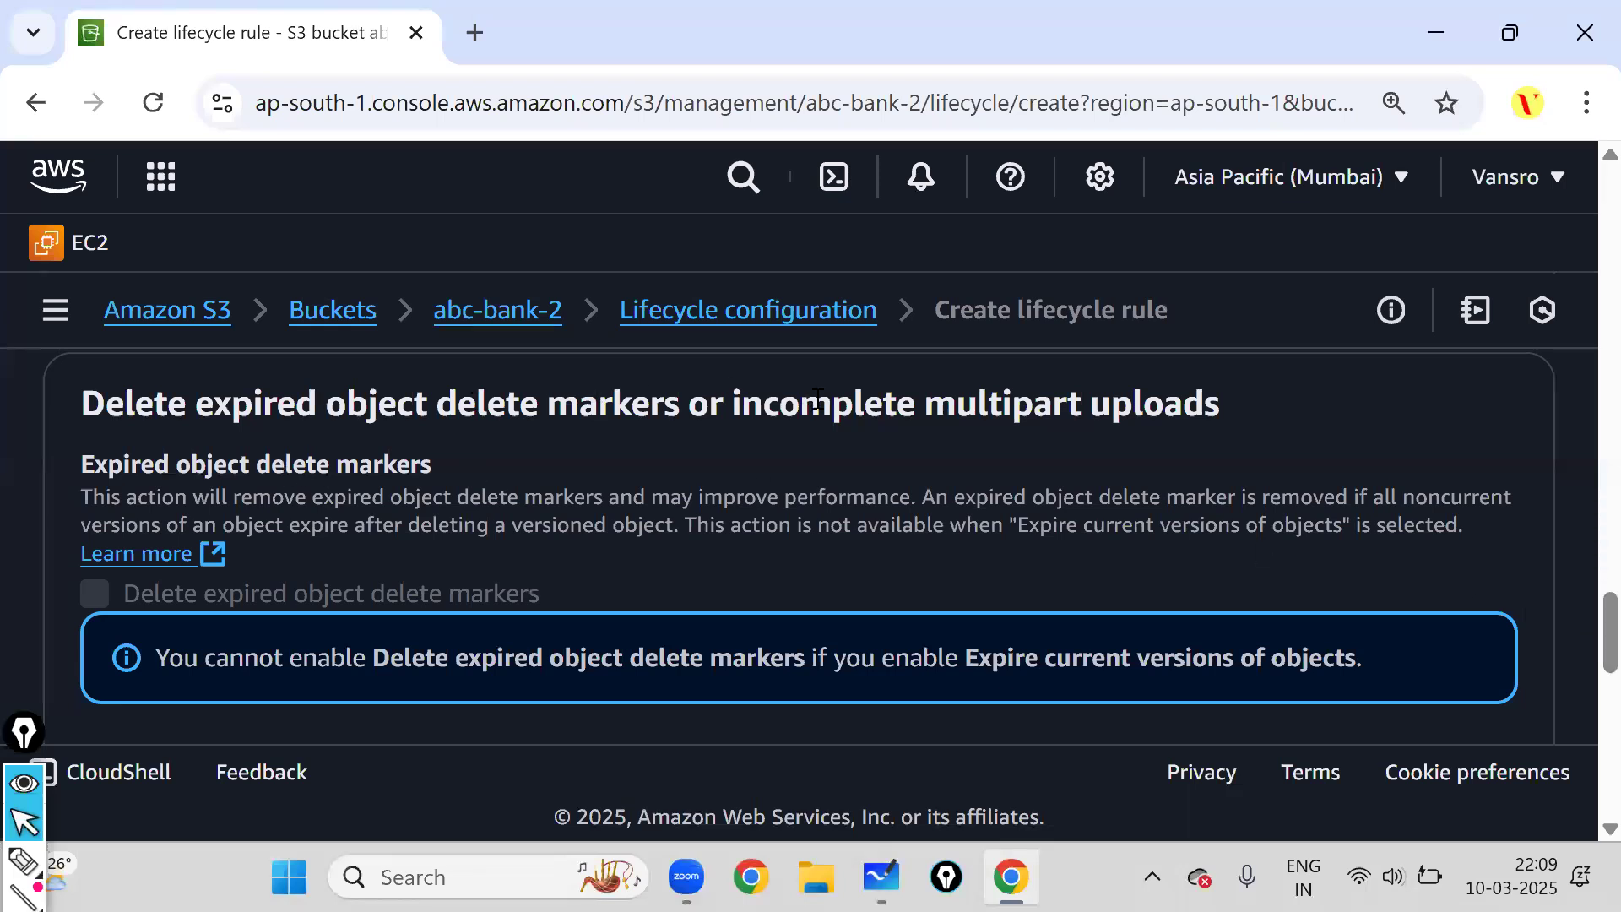
drag(732, 399, 1260, 428)
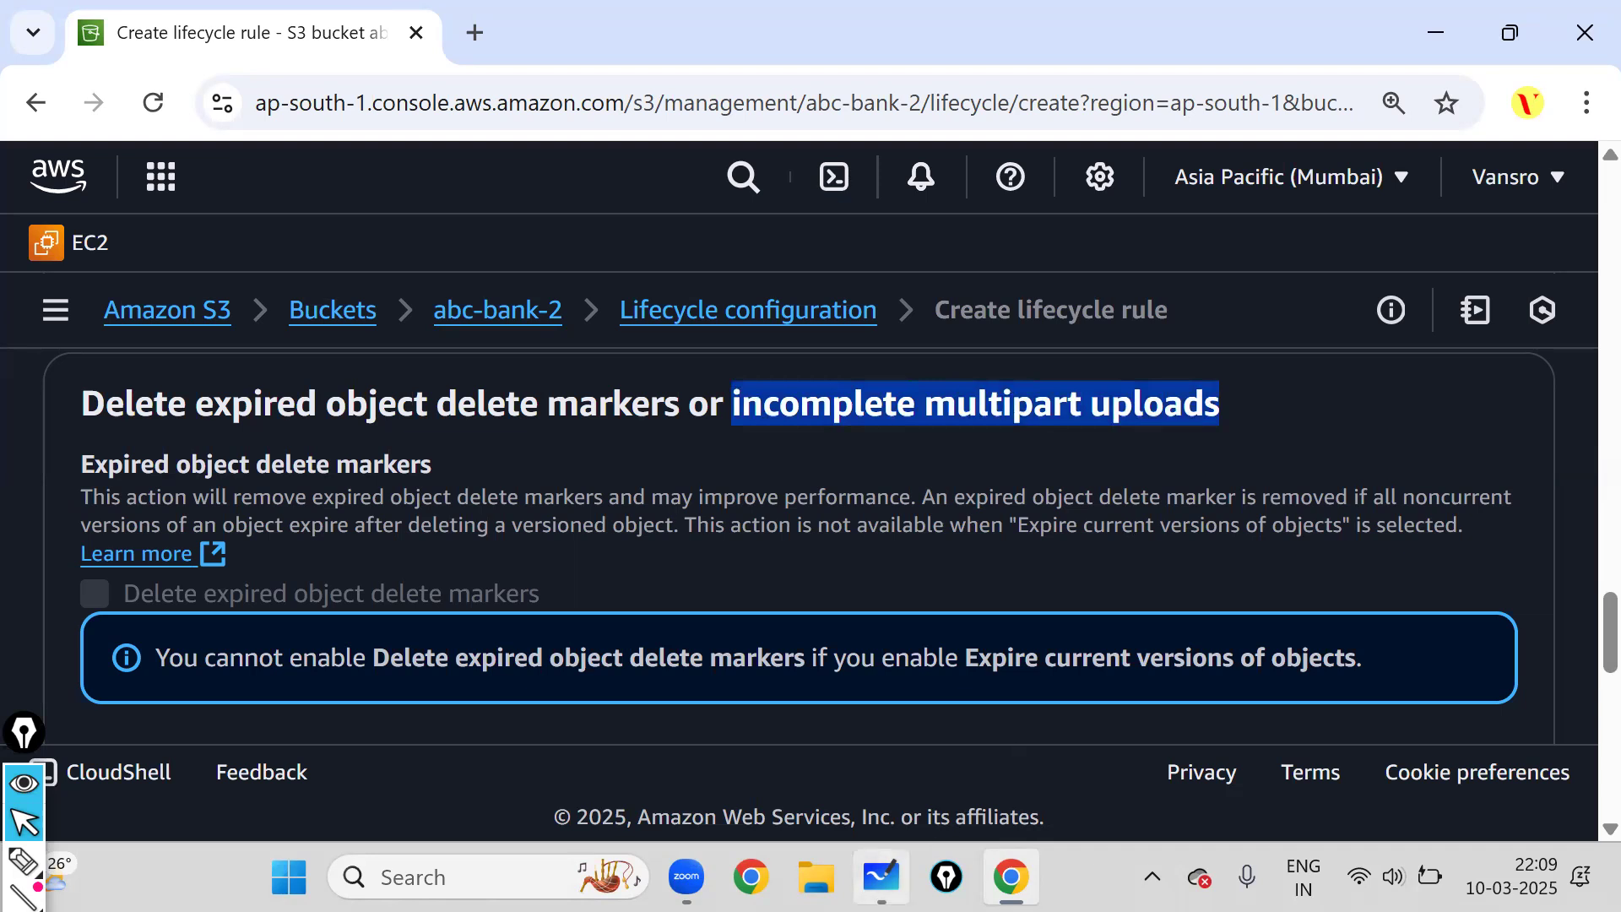
Switch to Whiteboard, draw a white circled mark beside the blue circled 1, and add two white curves from the bucket toward the delete label.
click(881, 877)
click(663, 797)
scroll(920, 485, right, 10)
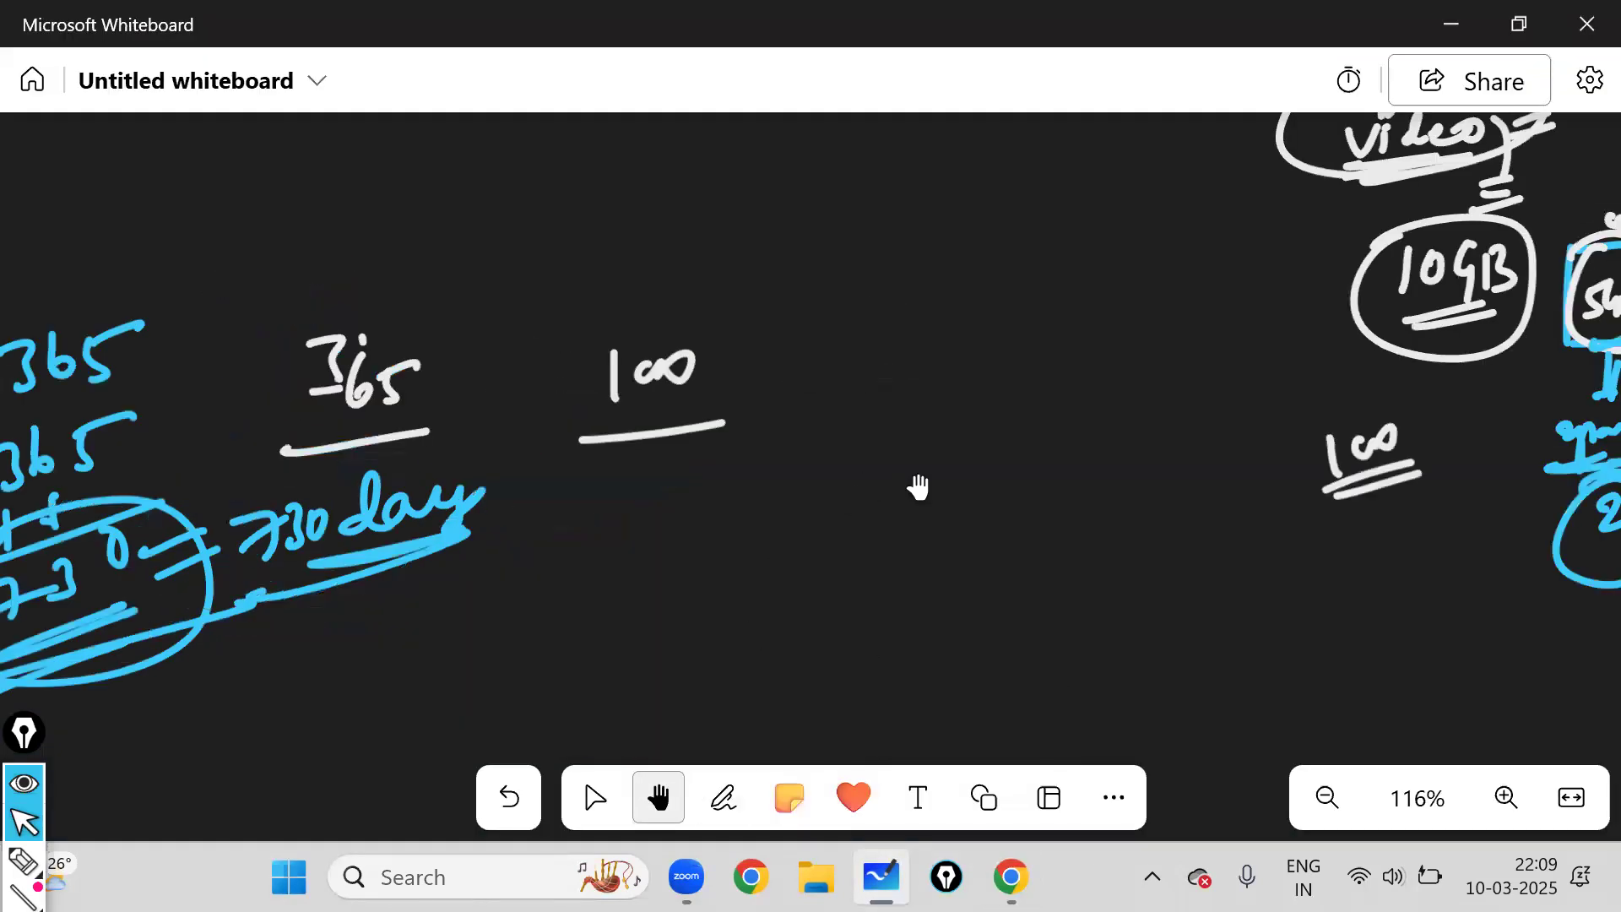
scroll(591, 506, right, 8)
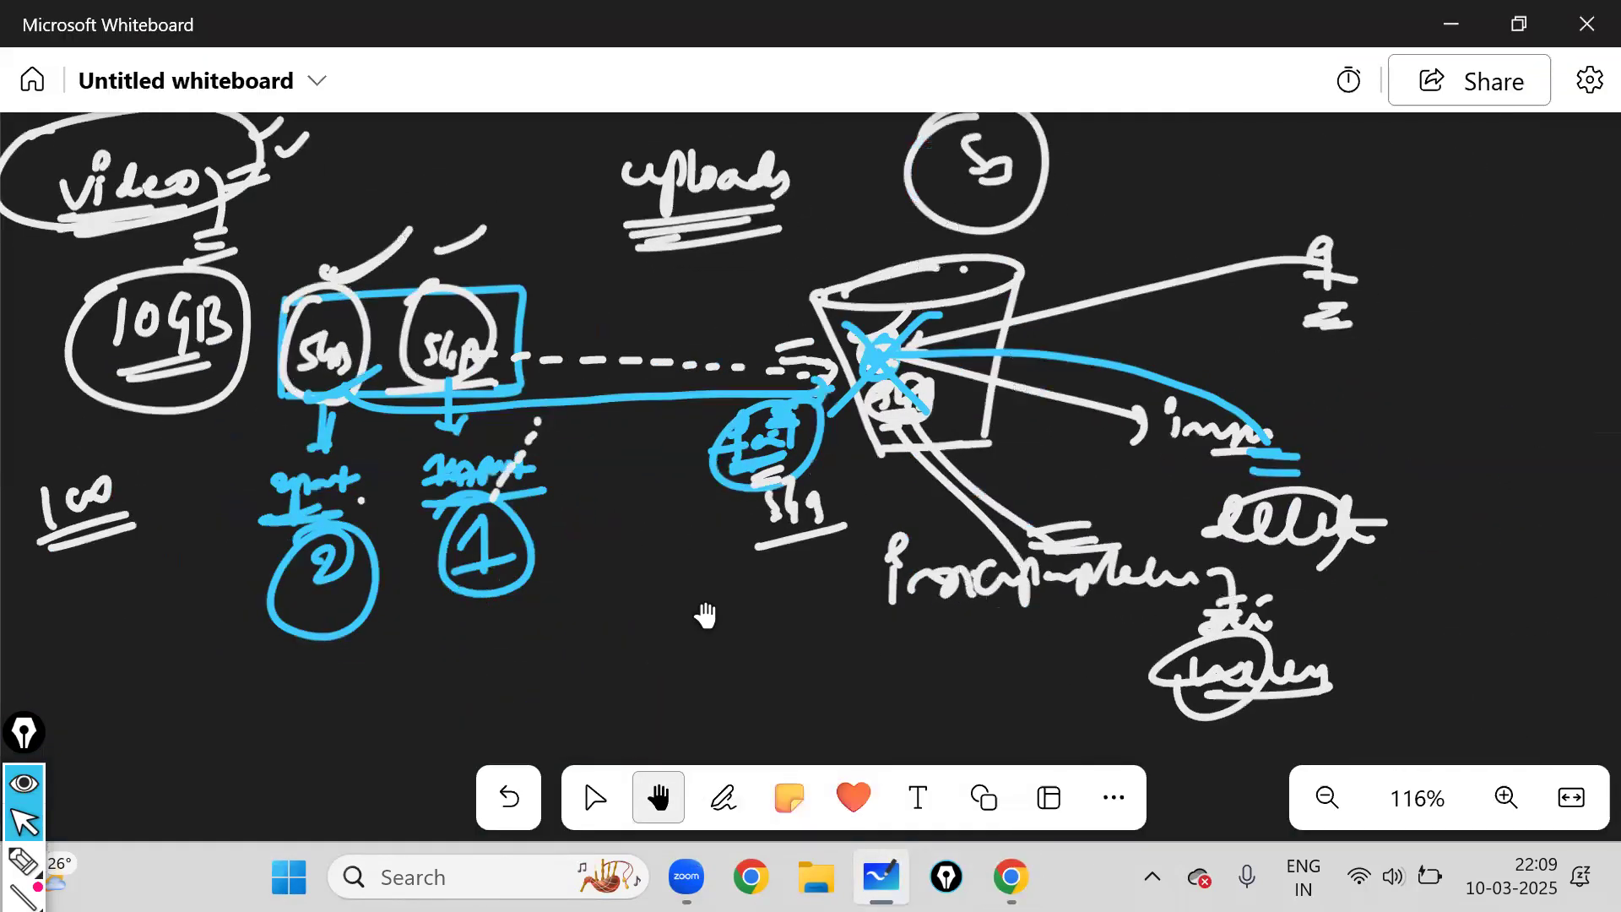
click(723, 798)
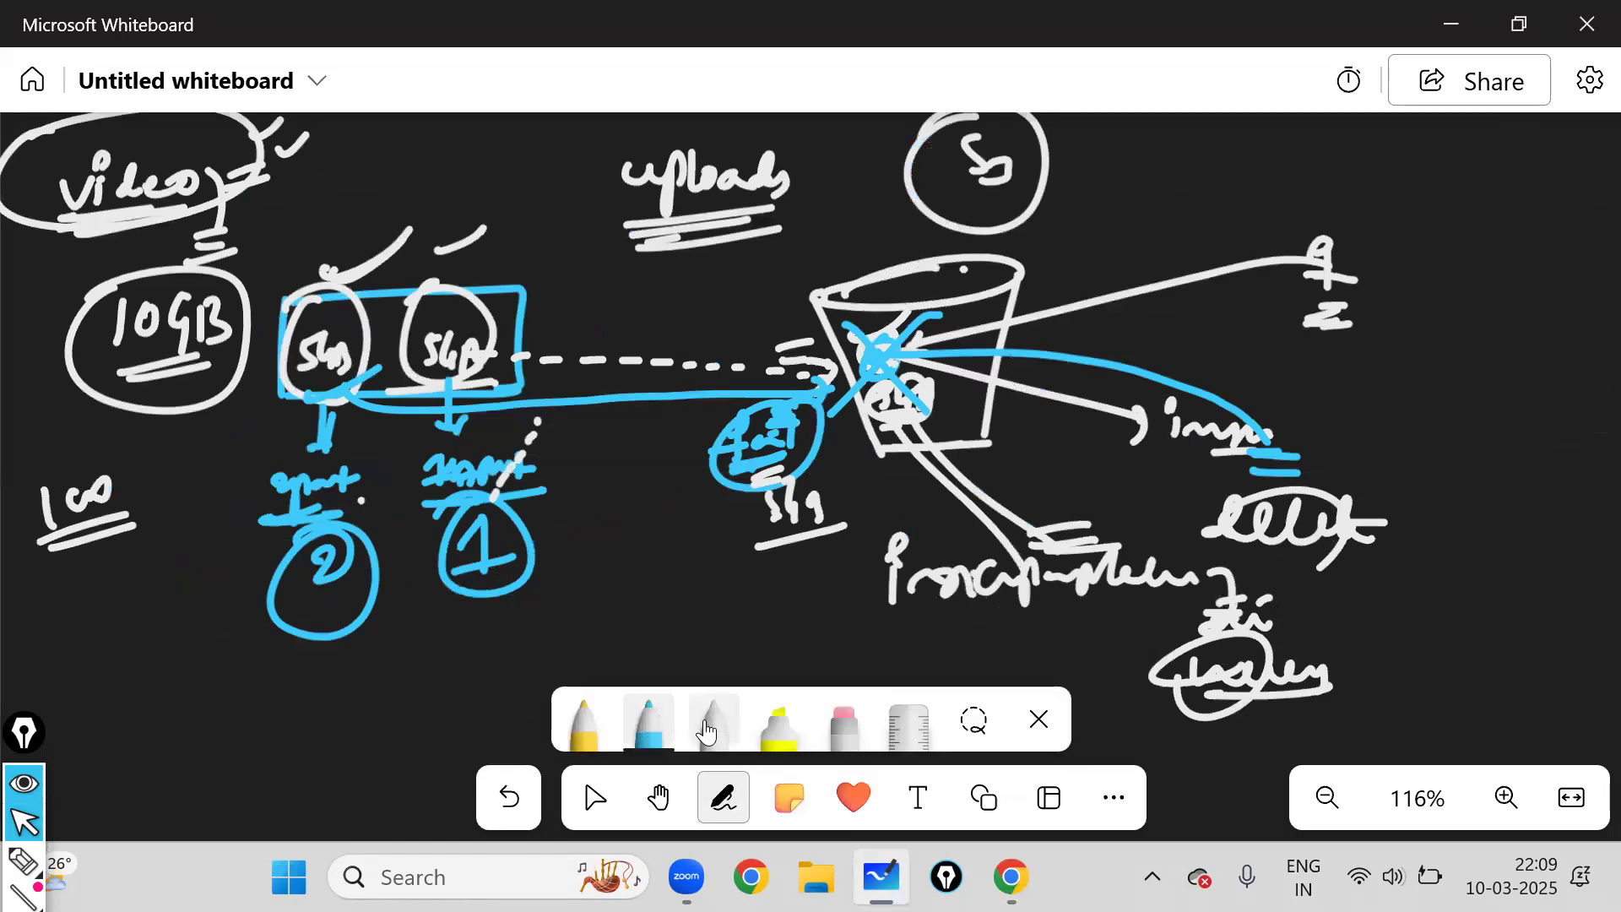
click(713, 733)
drag(541, 512, 581, 499)
drag(553, 474, 593, 485)
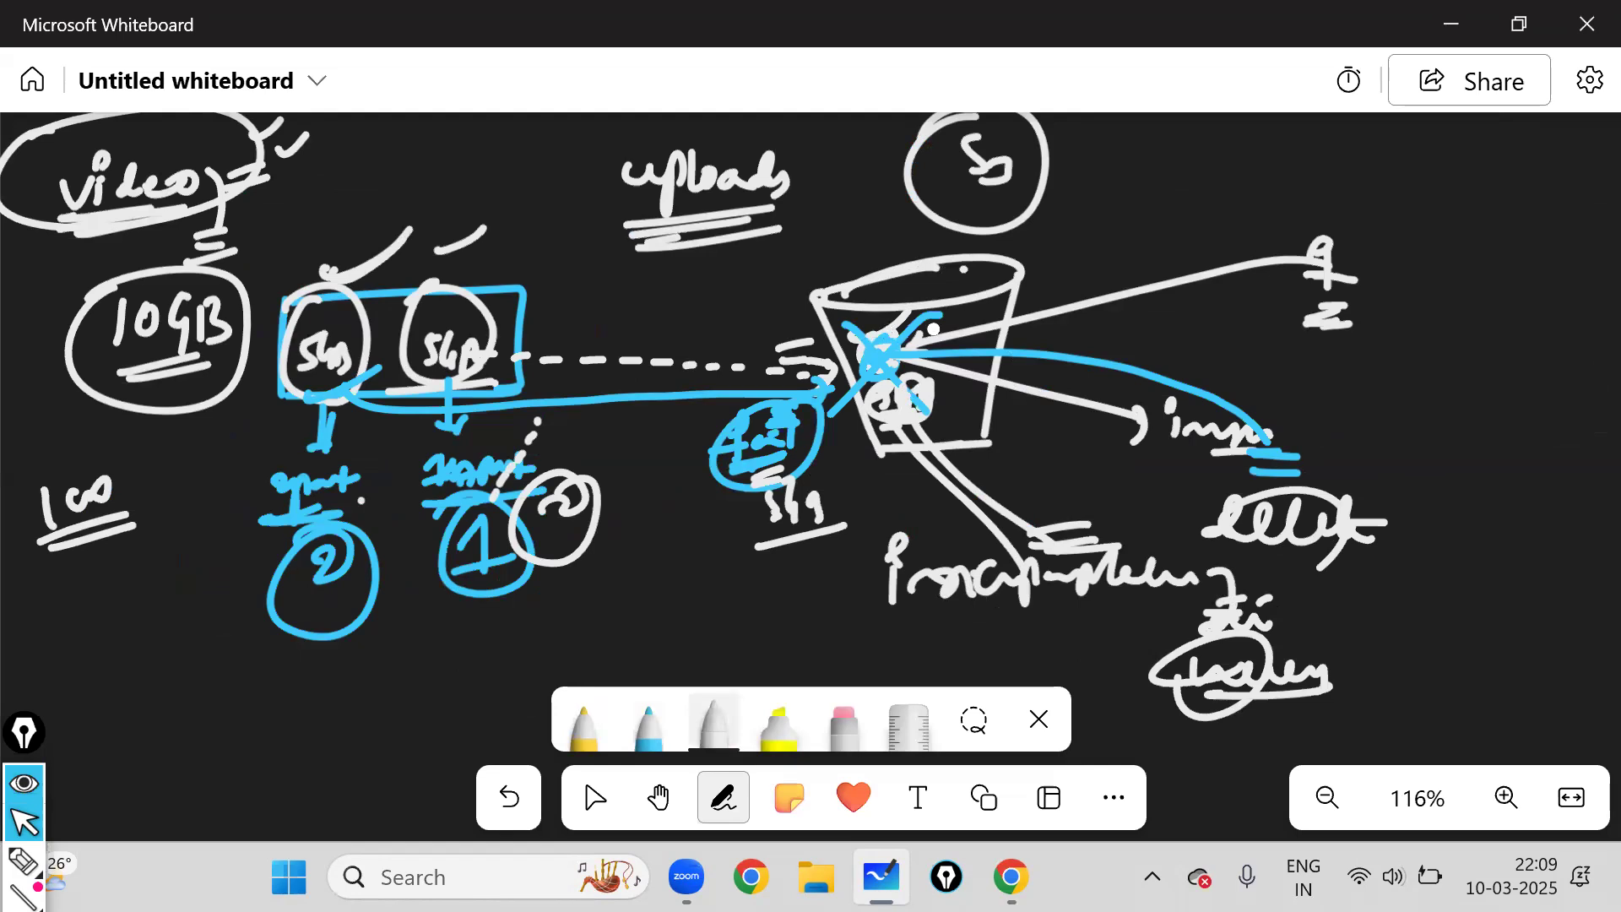
drag(933, 330, 1342, 470)
drag(966, 350, 1346, 433)
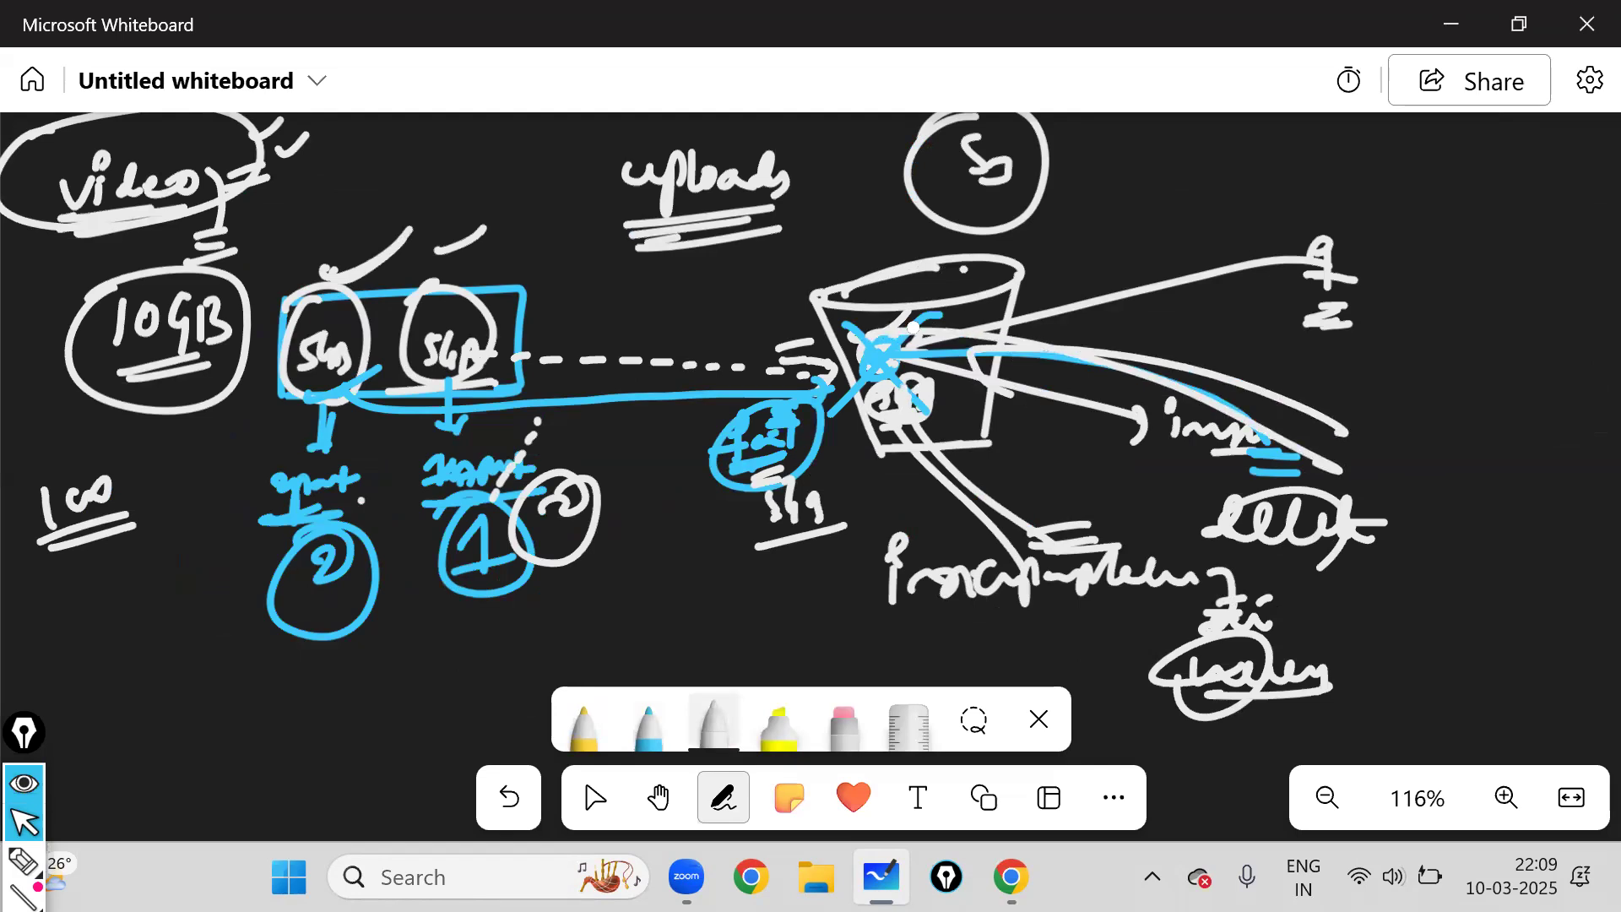
Return to the lifecycle rule form in Chrome and enable deletion of incomplete multipart uploads.
click(1011, 877)
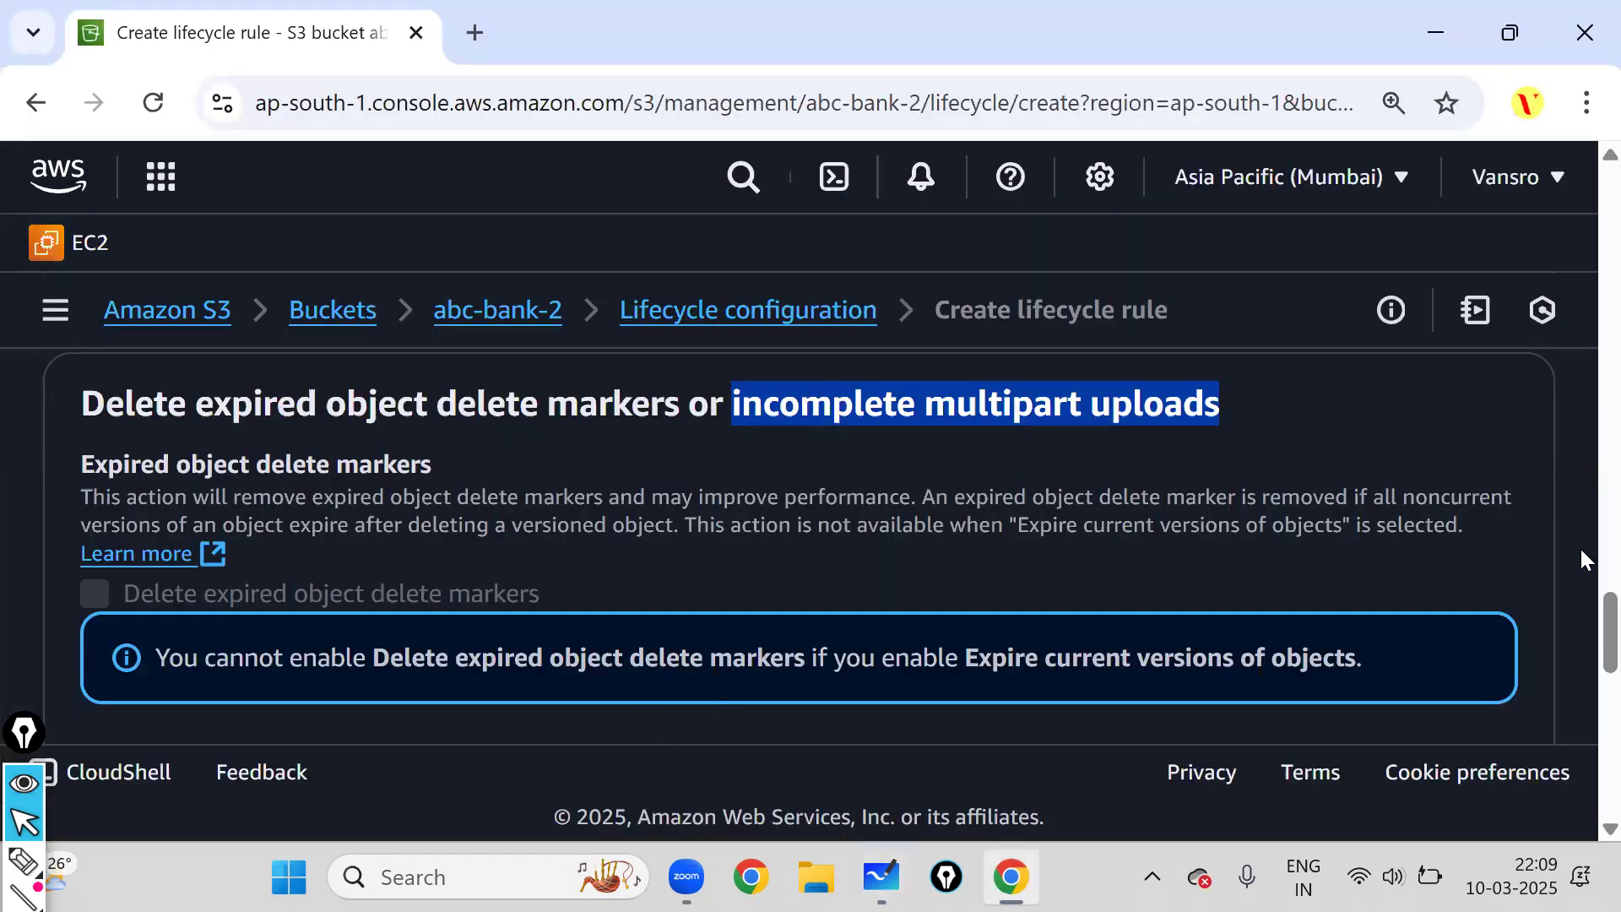
scroll(1582, 629, up, 1)
scroll(1582, 641, down, 4)
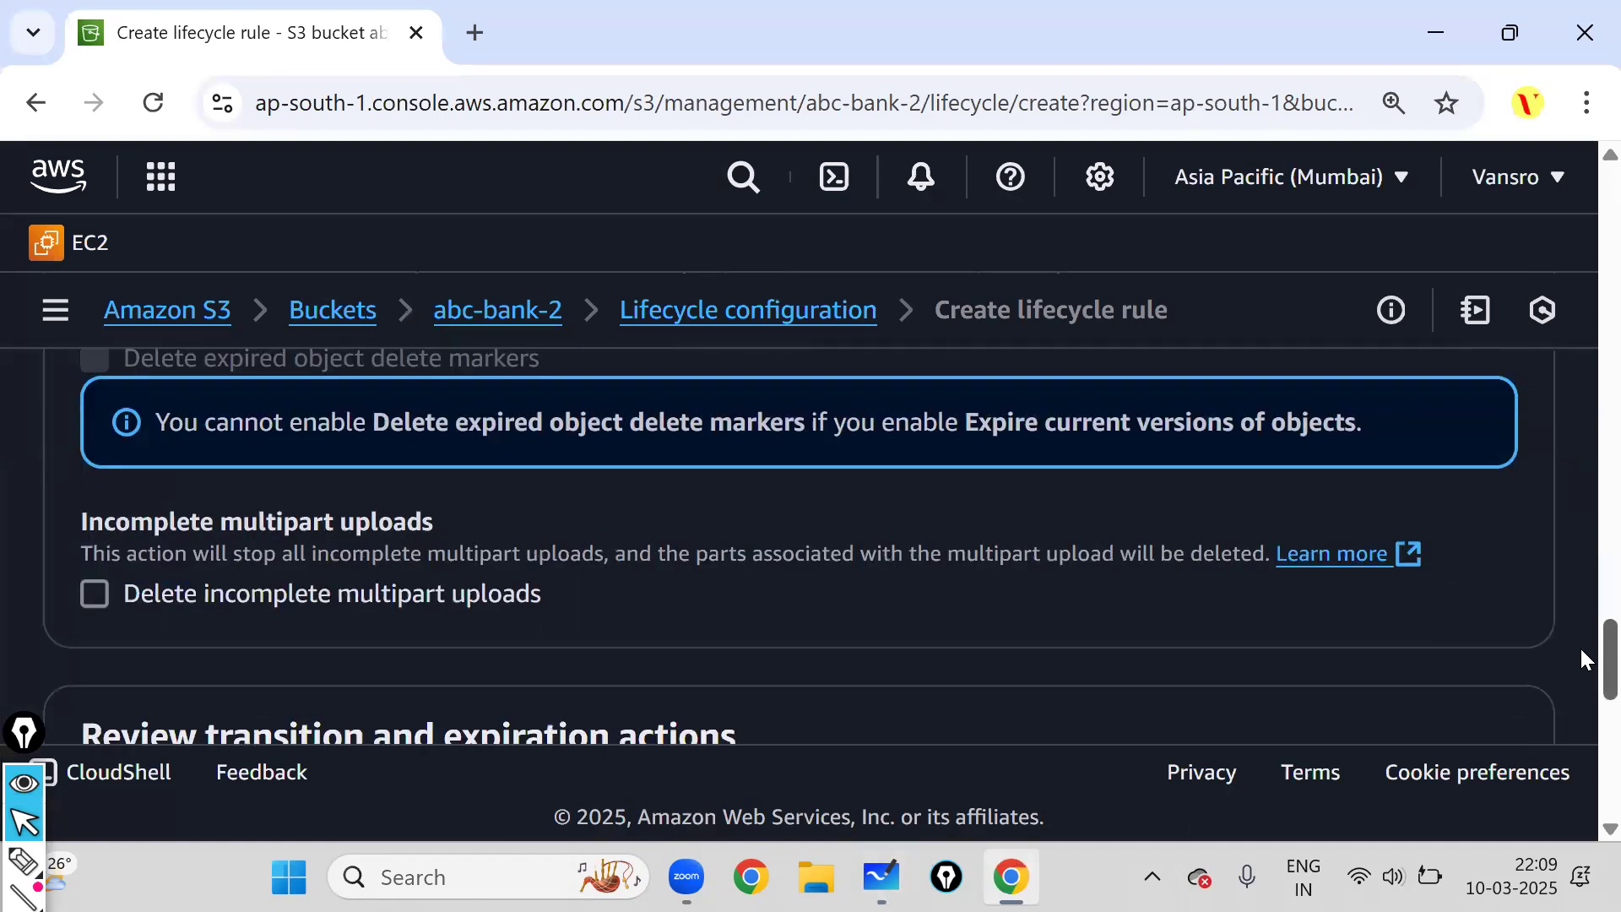
click(94, 596)
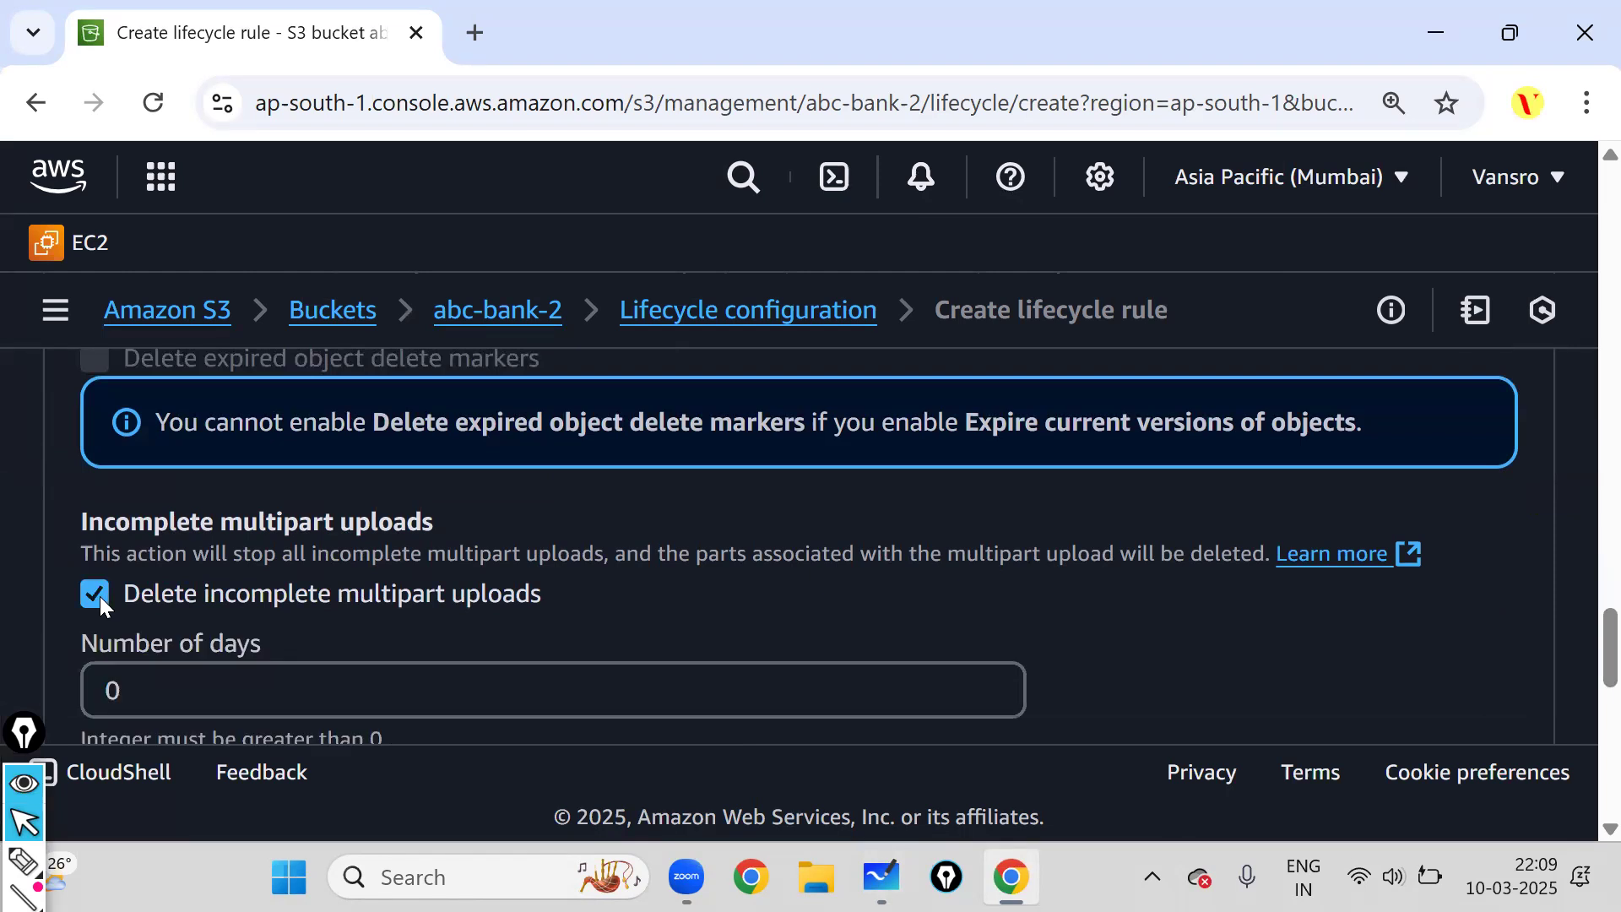
Set the number of days for deleting incomplete multipart uploads to 7.
double_click(124, 693)
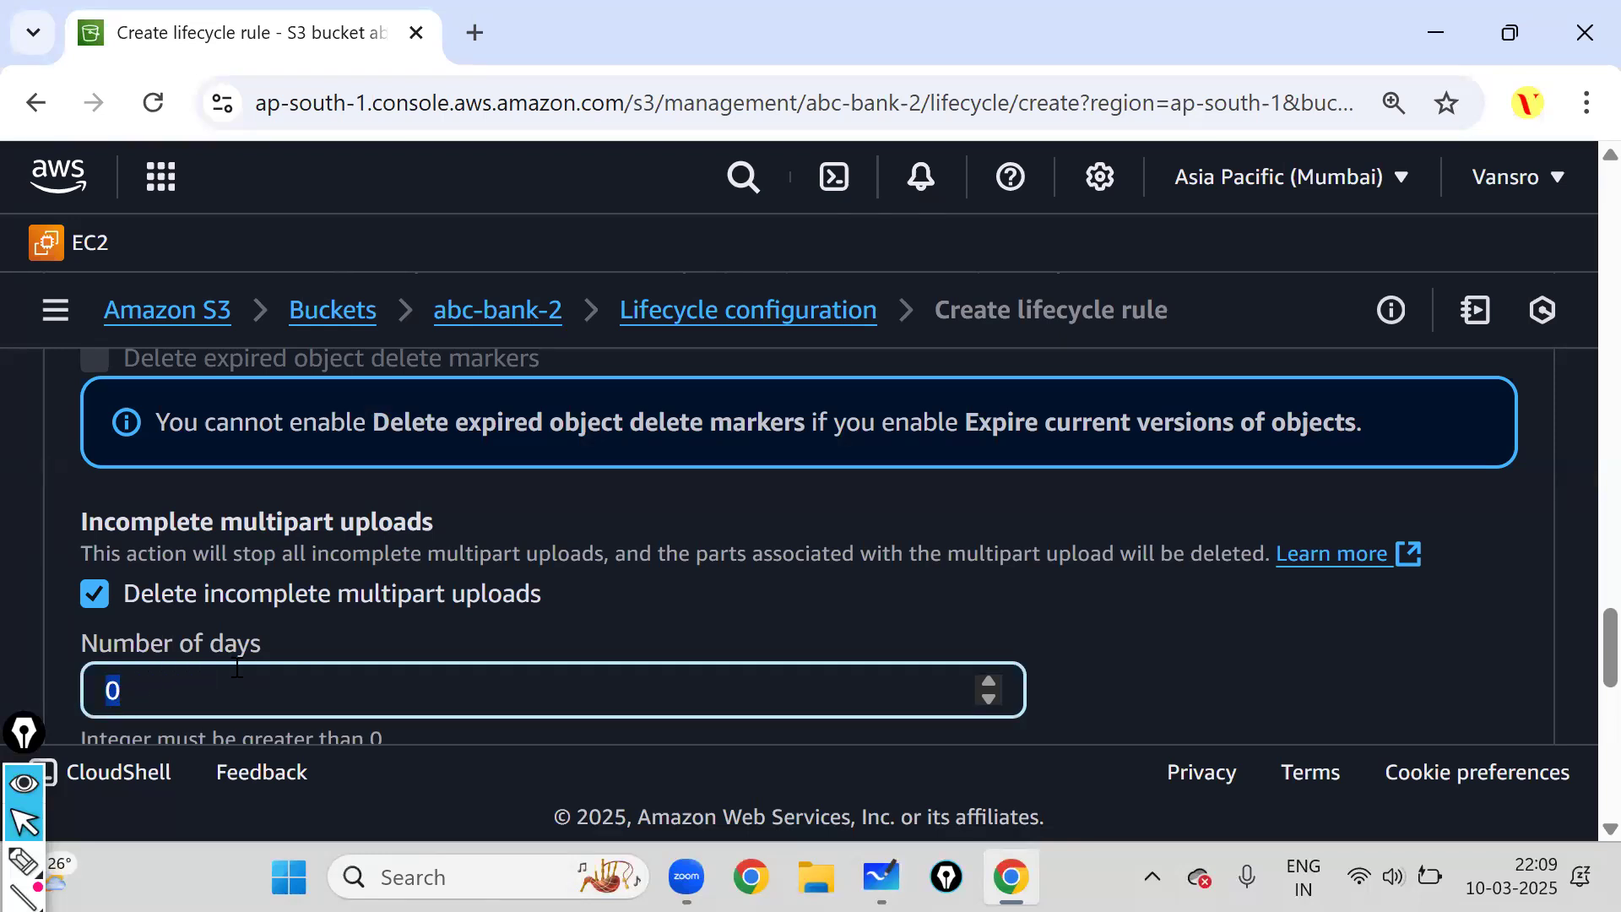
text(3)
key(BackSpace)
text(1)
key(BackSpace)
text(7)
double_click(100, 709)
drag(210, 597, 571, 595)
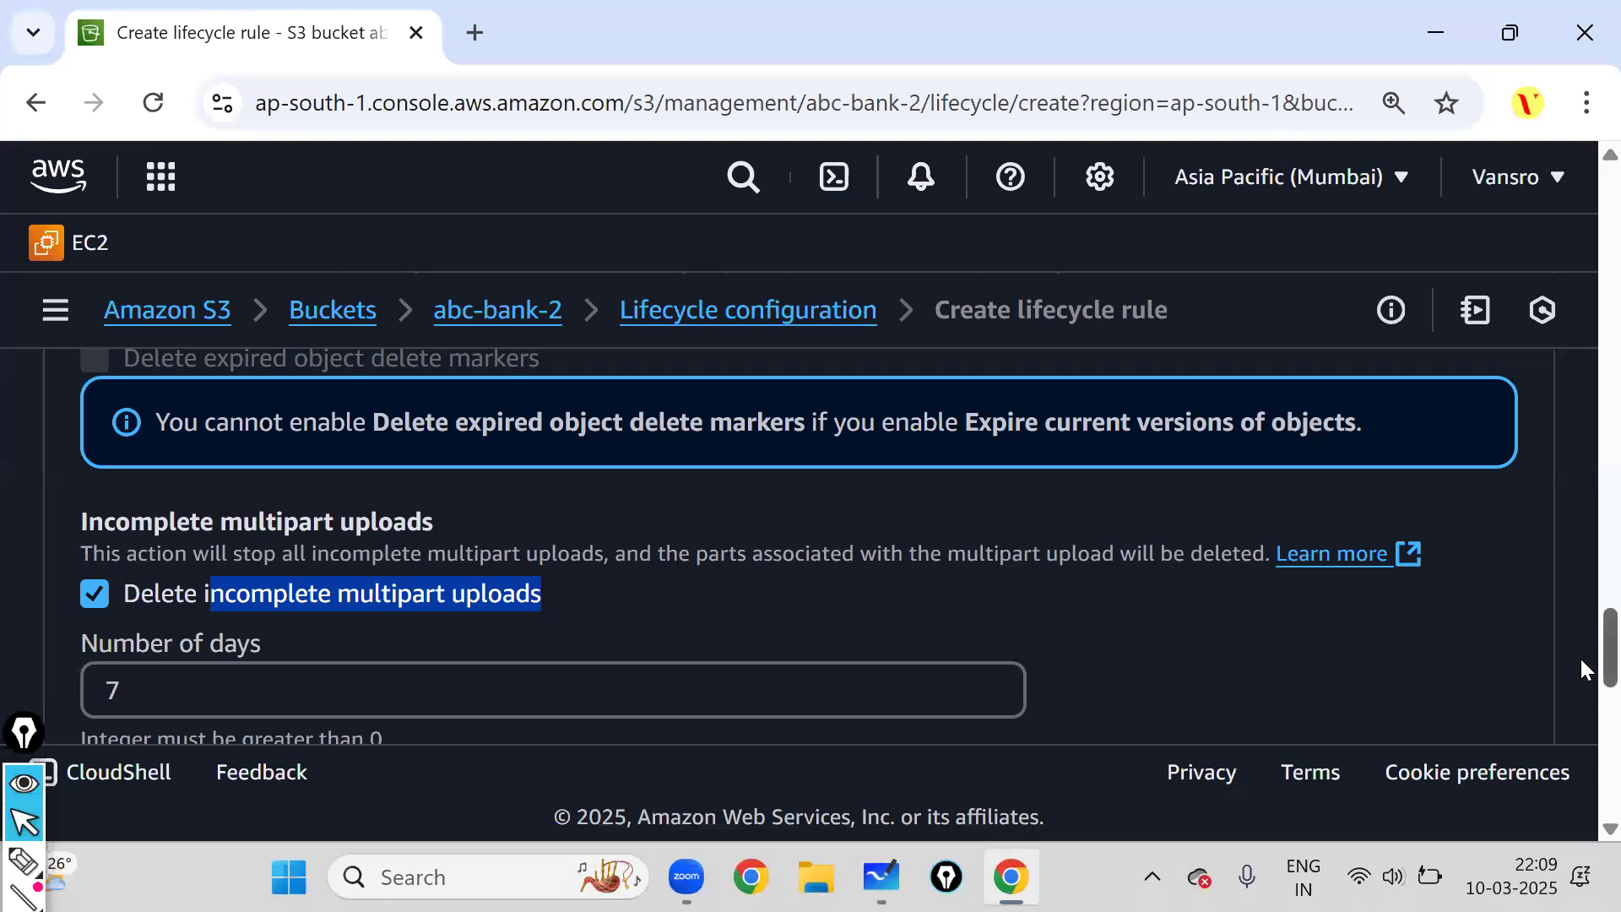
Review the expired object delete marker option, the heading on incomplete multipart uploads and the noncurrent version deletion settings above it.
scroll(1580, 660, up, 2)
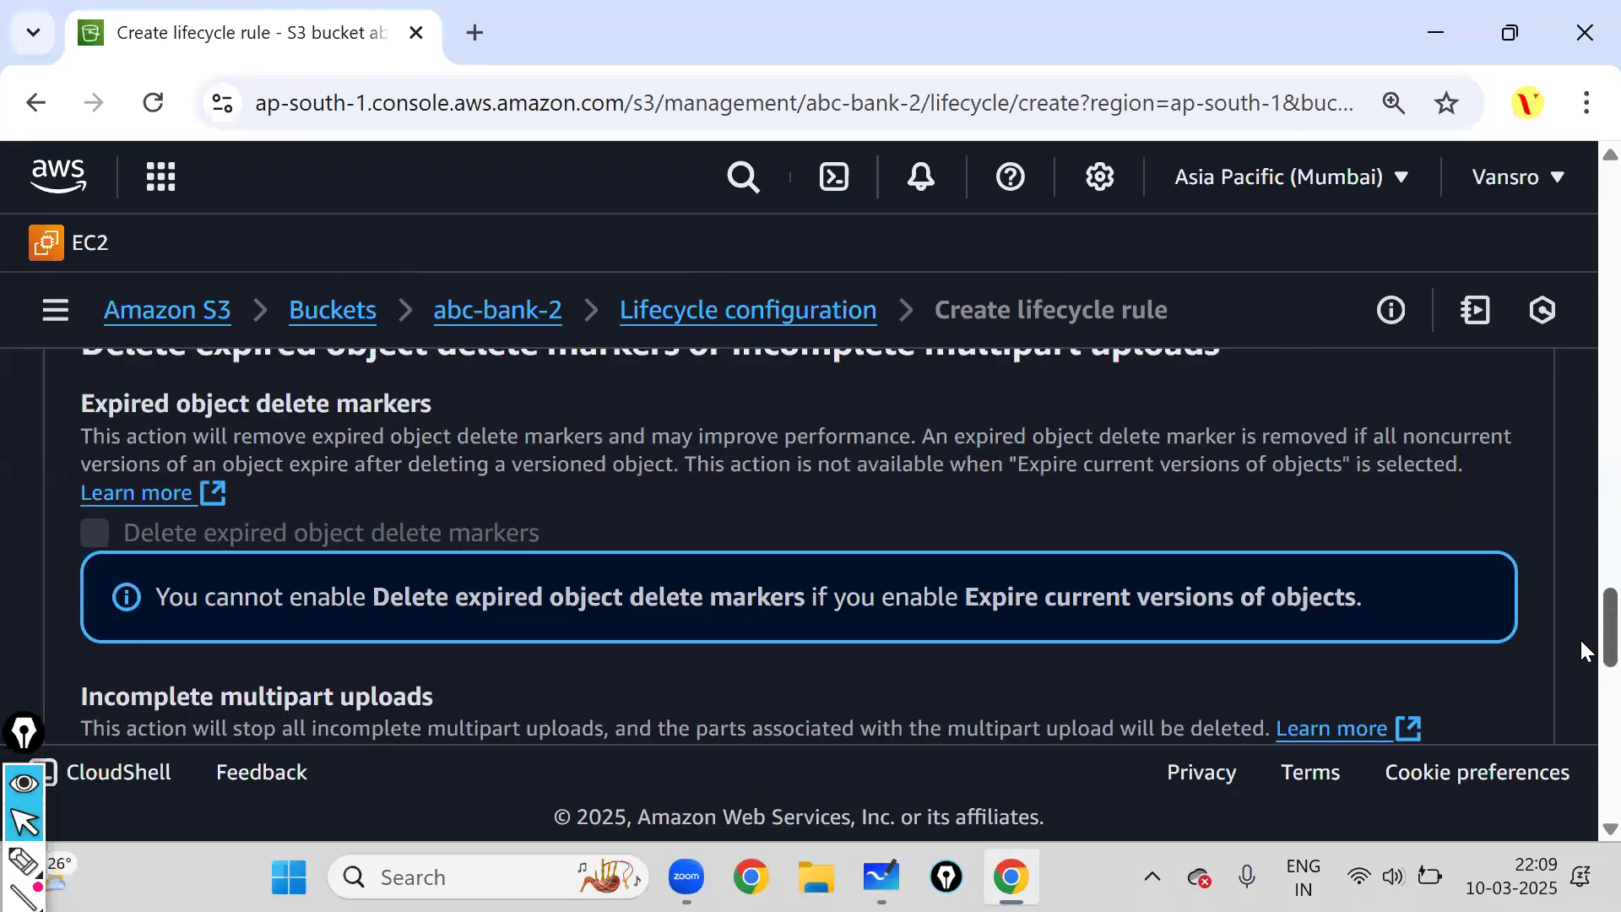
scroll(1580, 640, up, 1)
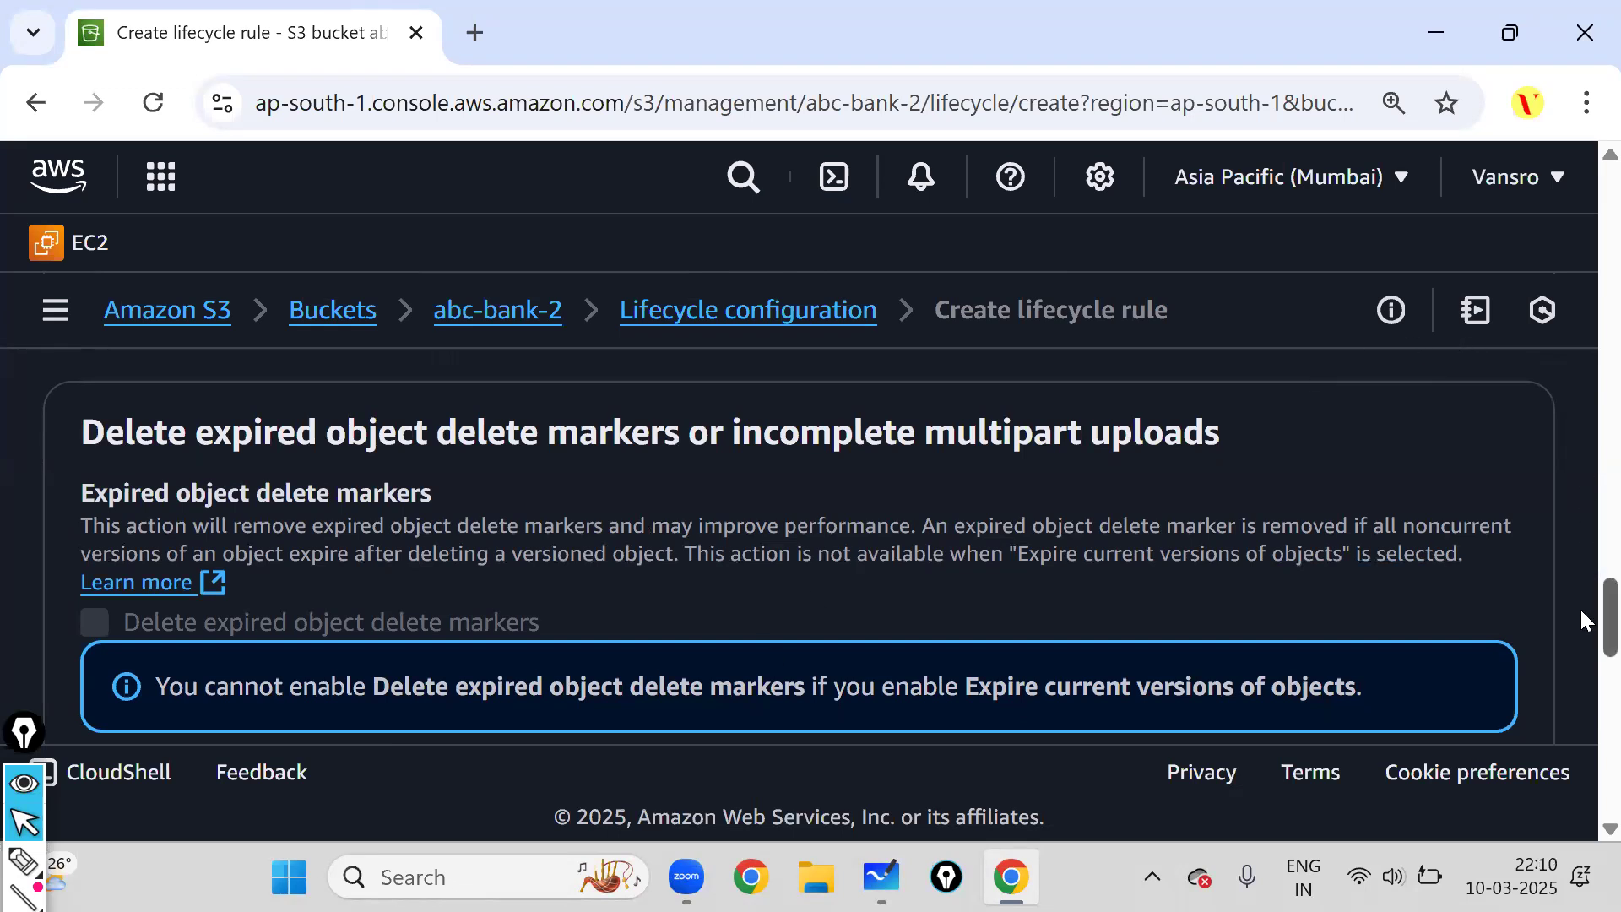
scroll(1581, 608, up, 2)
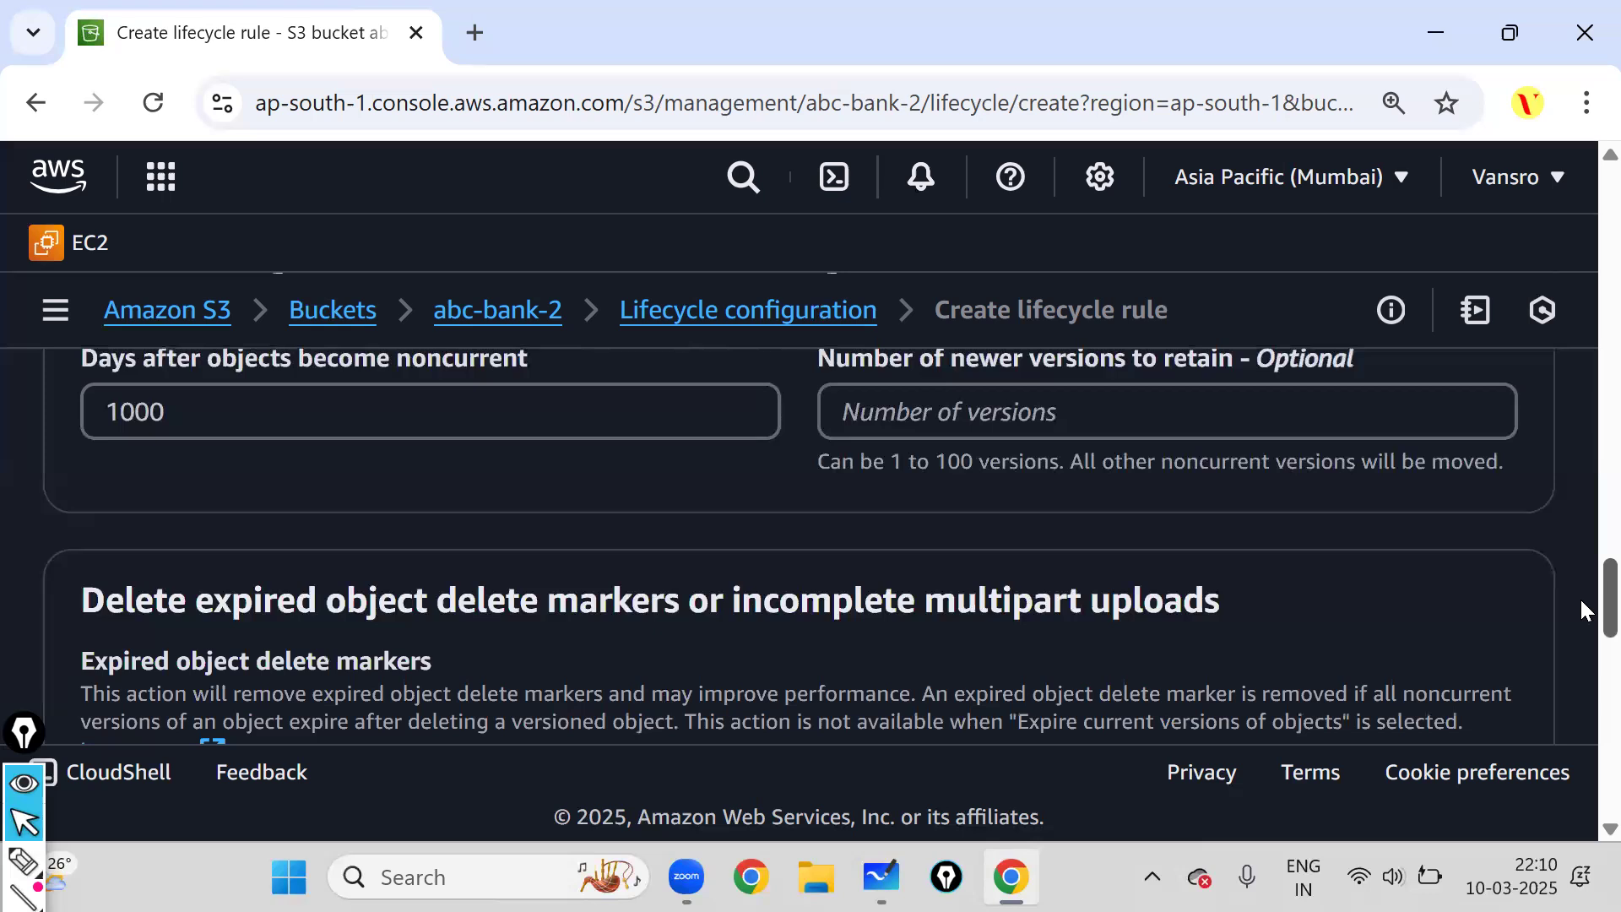
drag(437, 600, 613, 599)
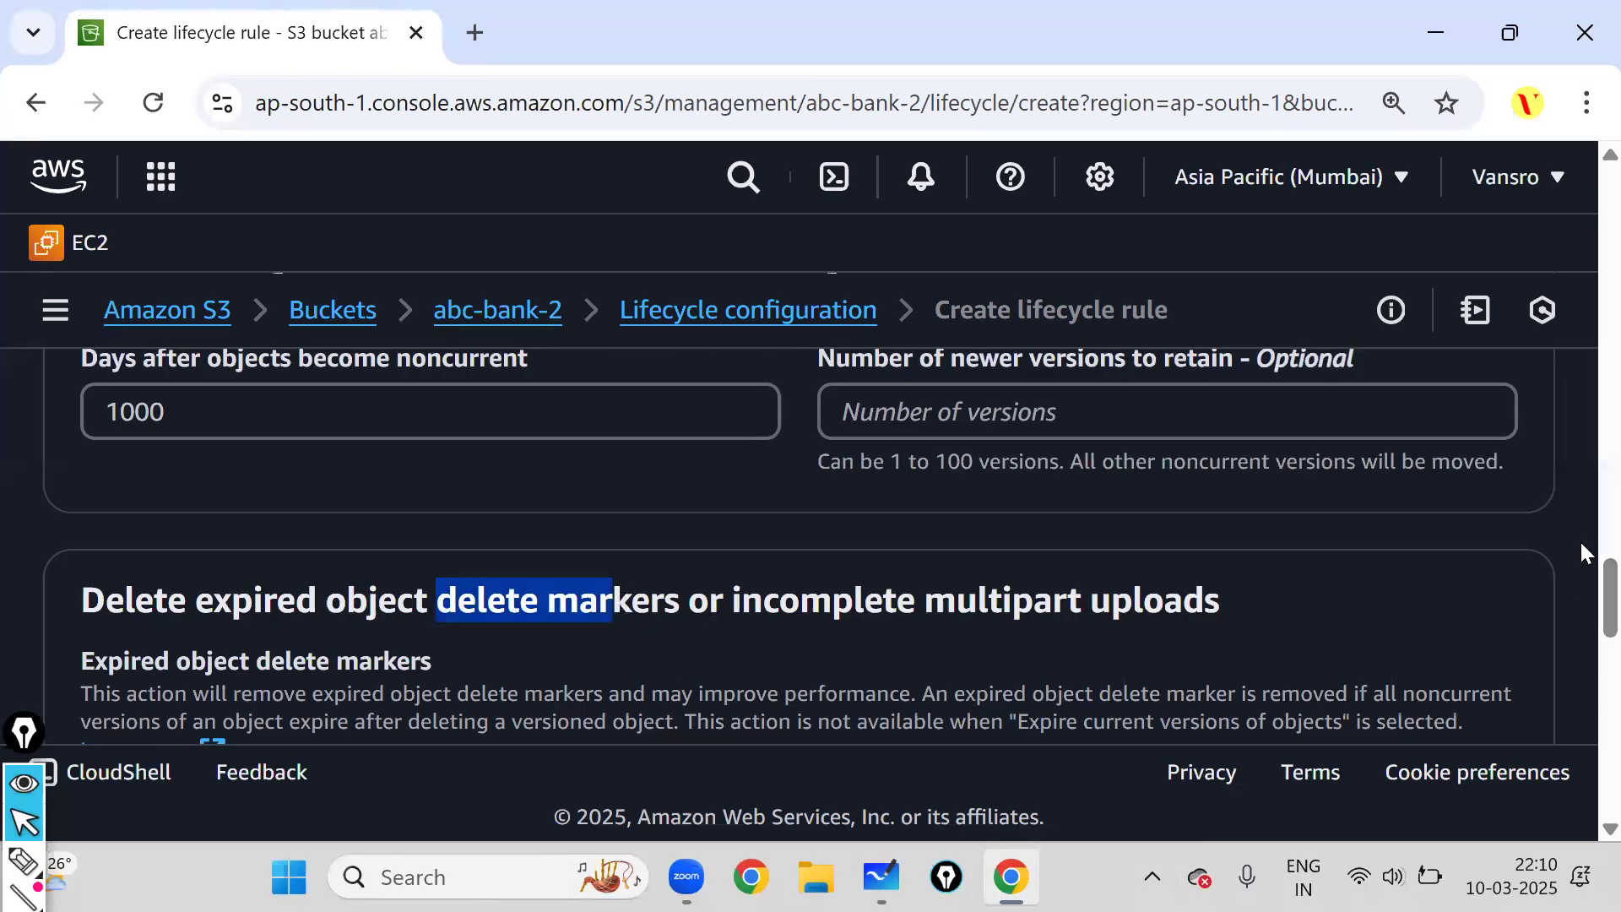
scroll(1581, 610, up, 2)
scroll(1581, 586, down, 2)
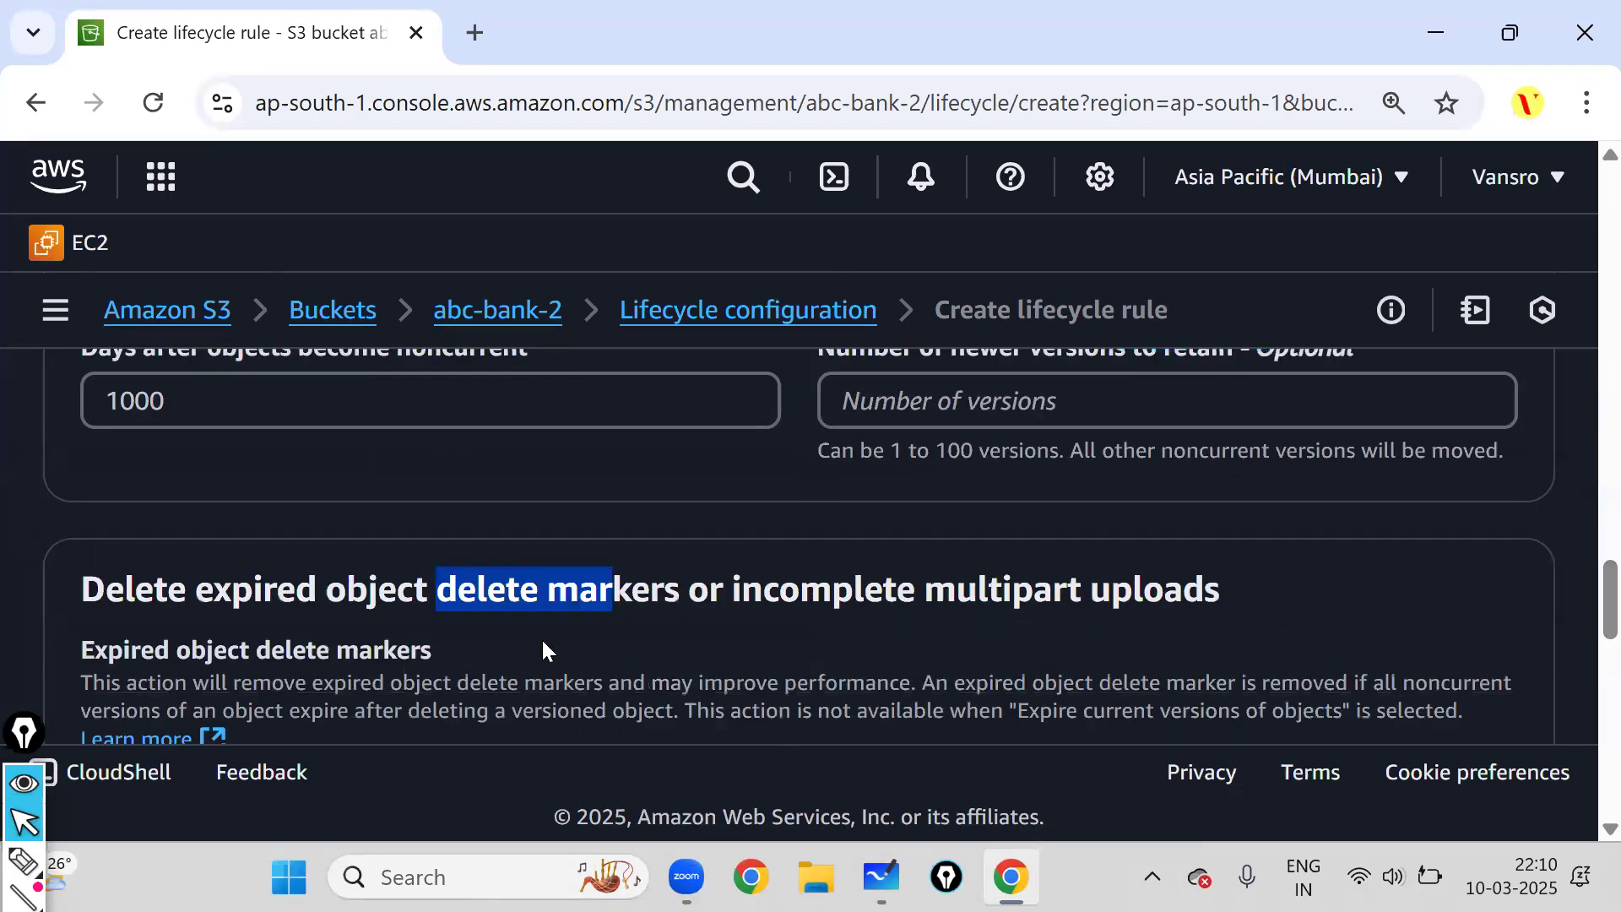
drag(724, 591, 1325, 607)
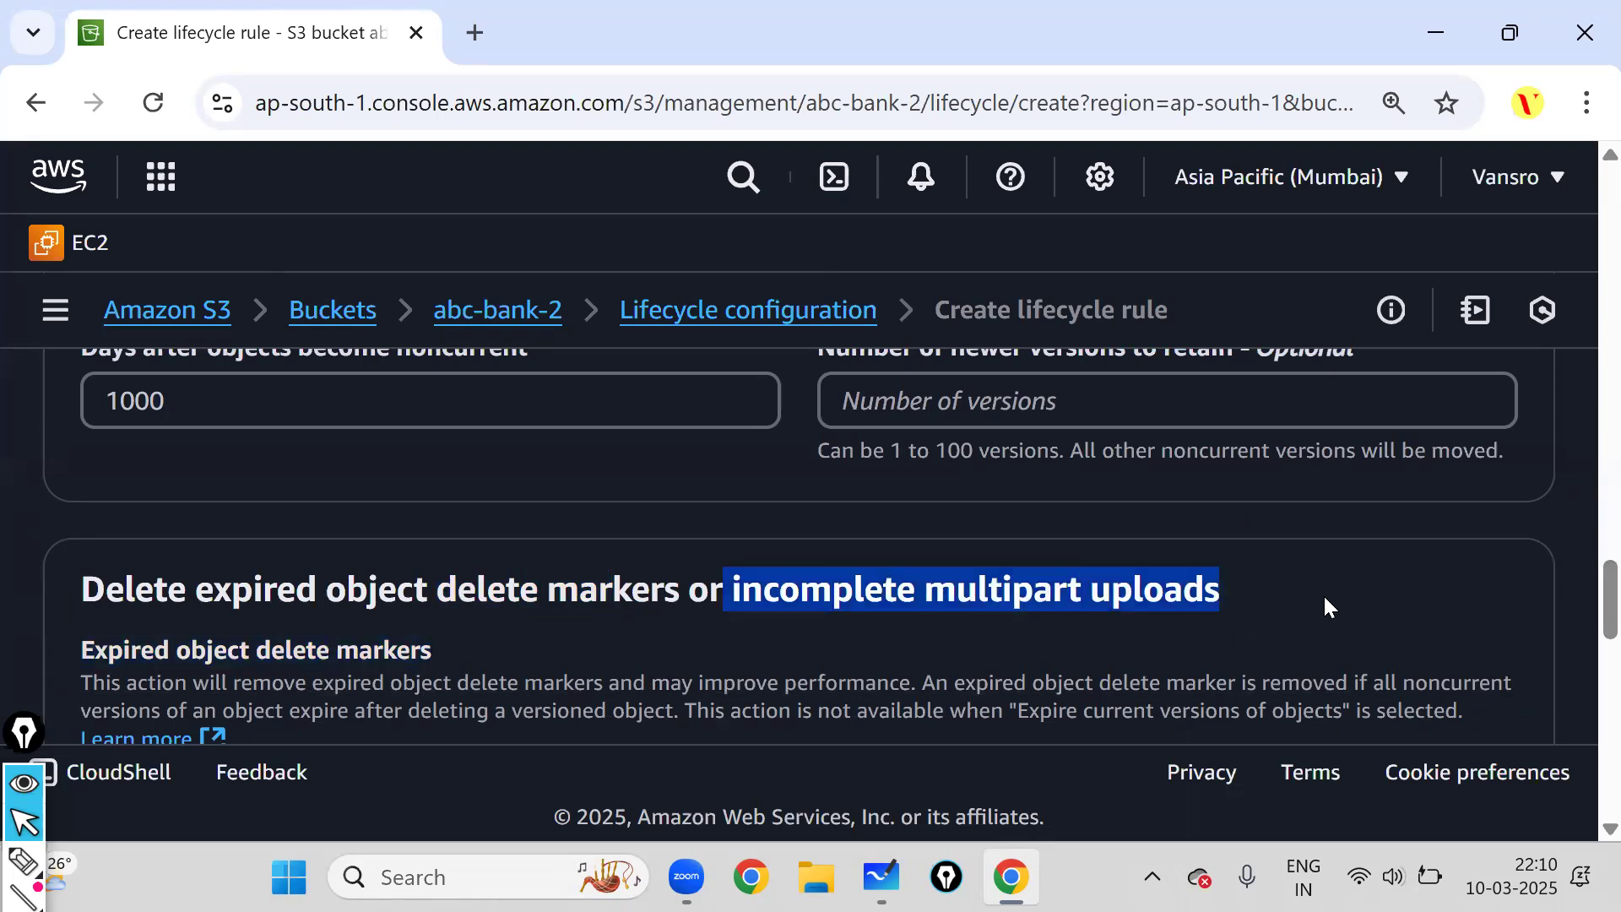
scroll(1580, 596, up, 1)
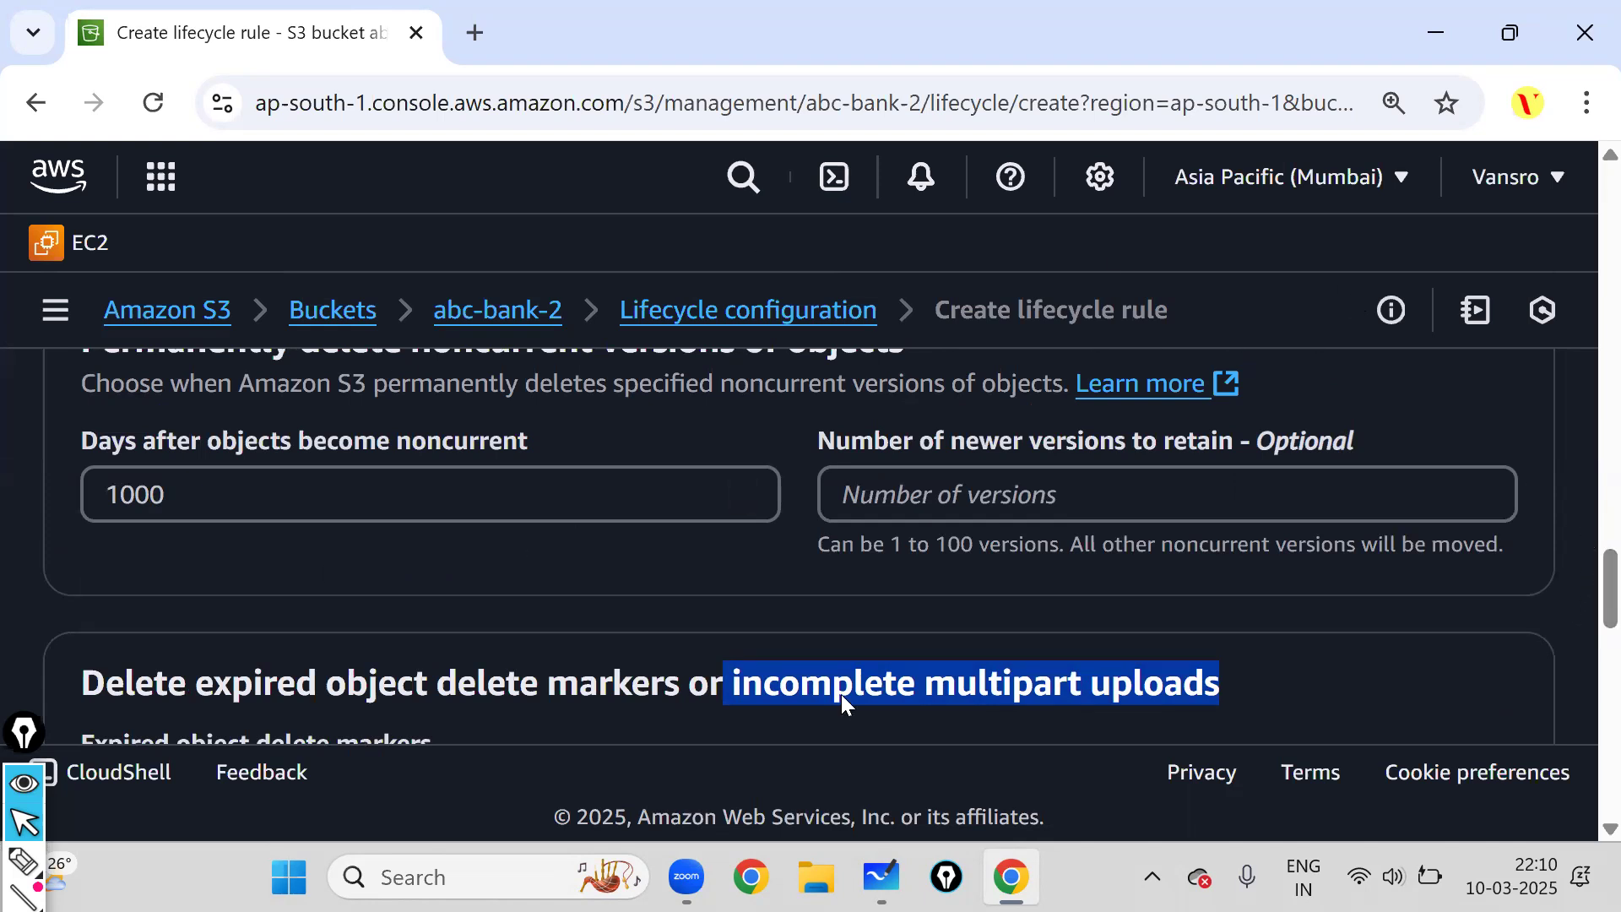
Review the whole lifecycle rule form, from the summary of transition and expiration actions back to the rule name.
scroll(1580, 618, down, 9)
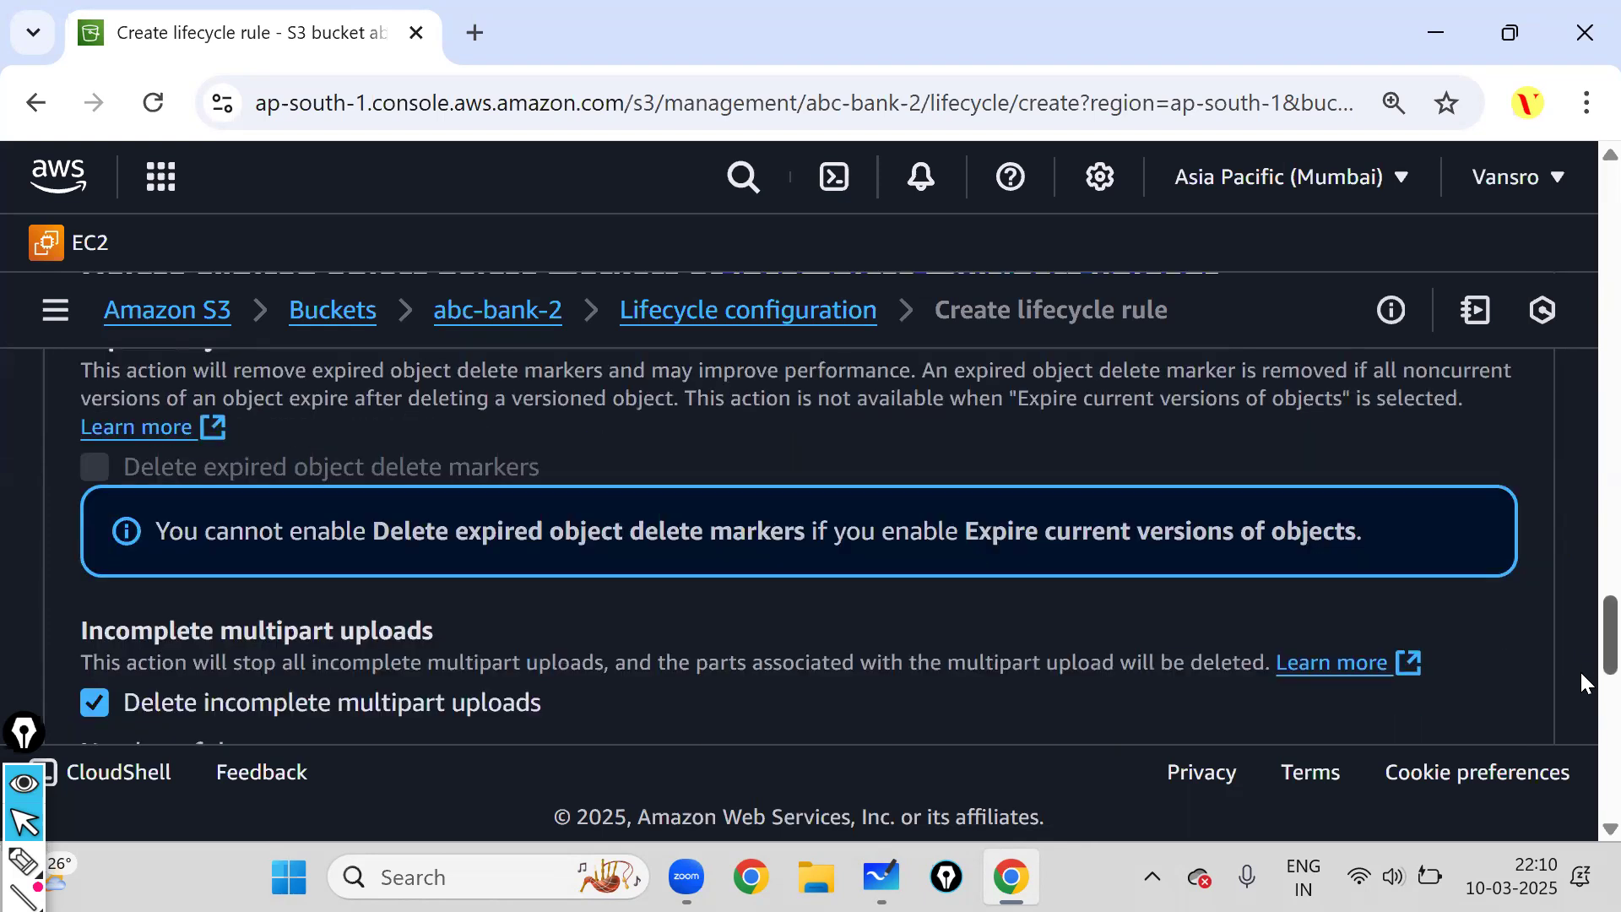
scroll(1581, 709, down, 5)
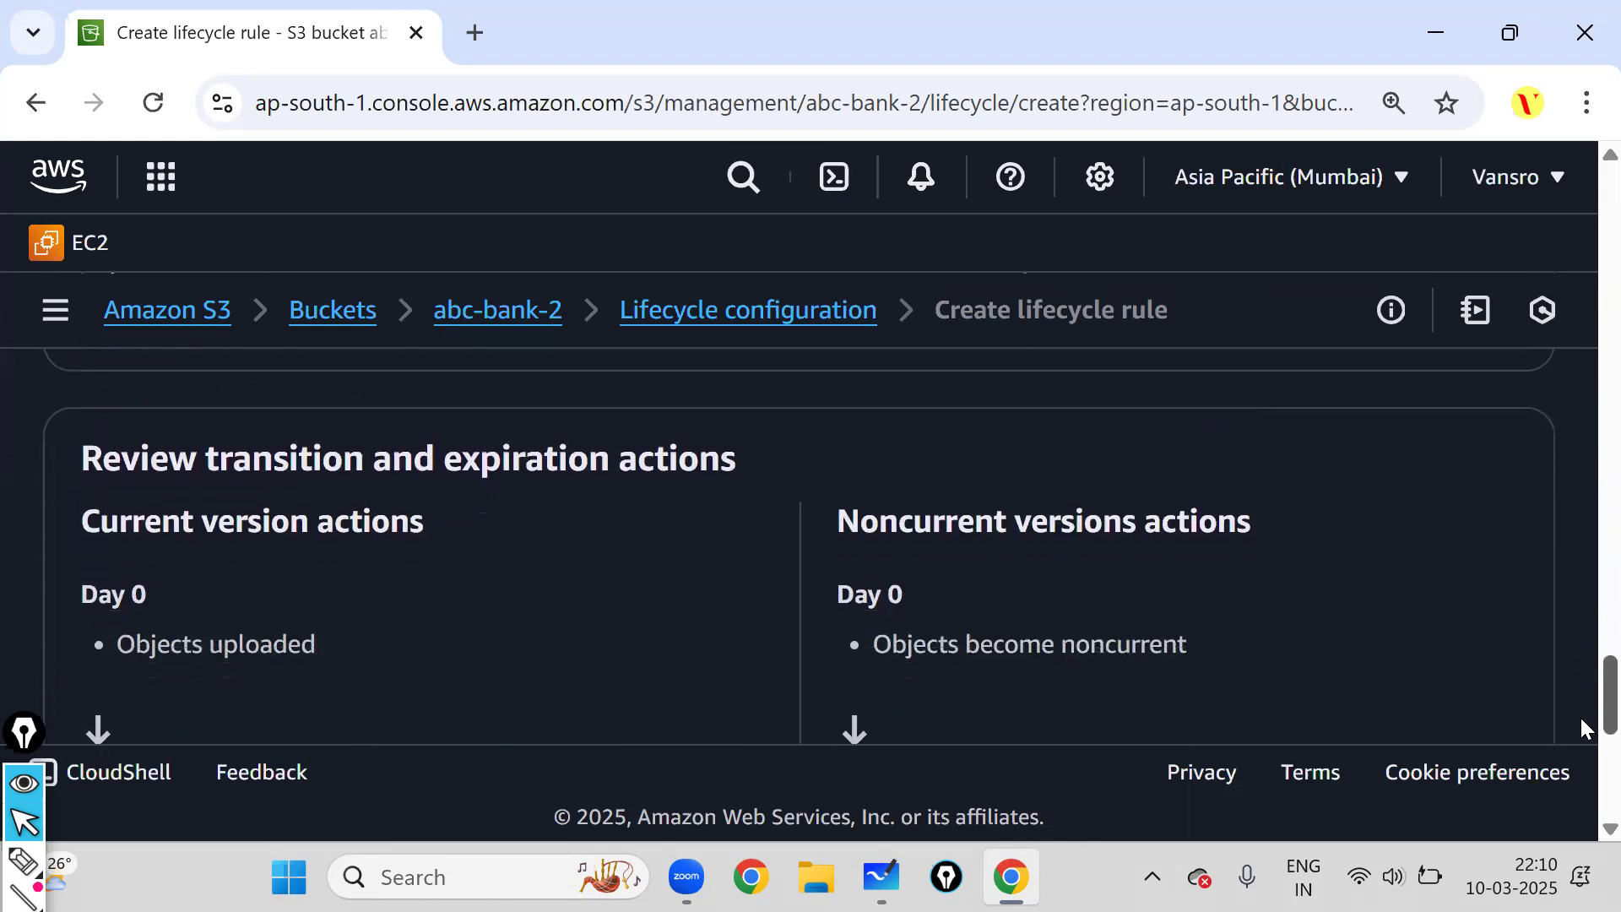
scroll(1580, 760, down, 4)
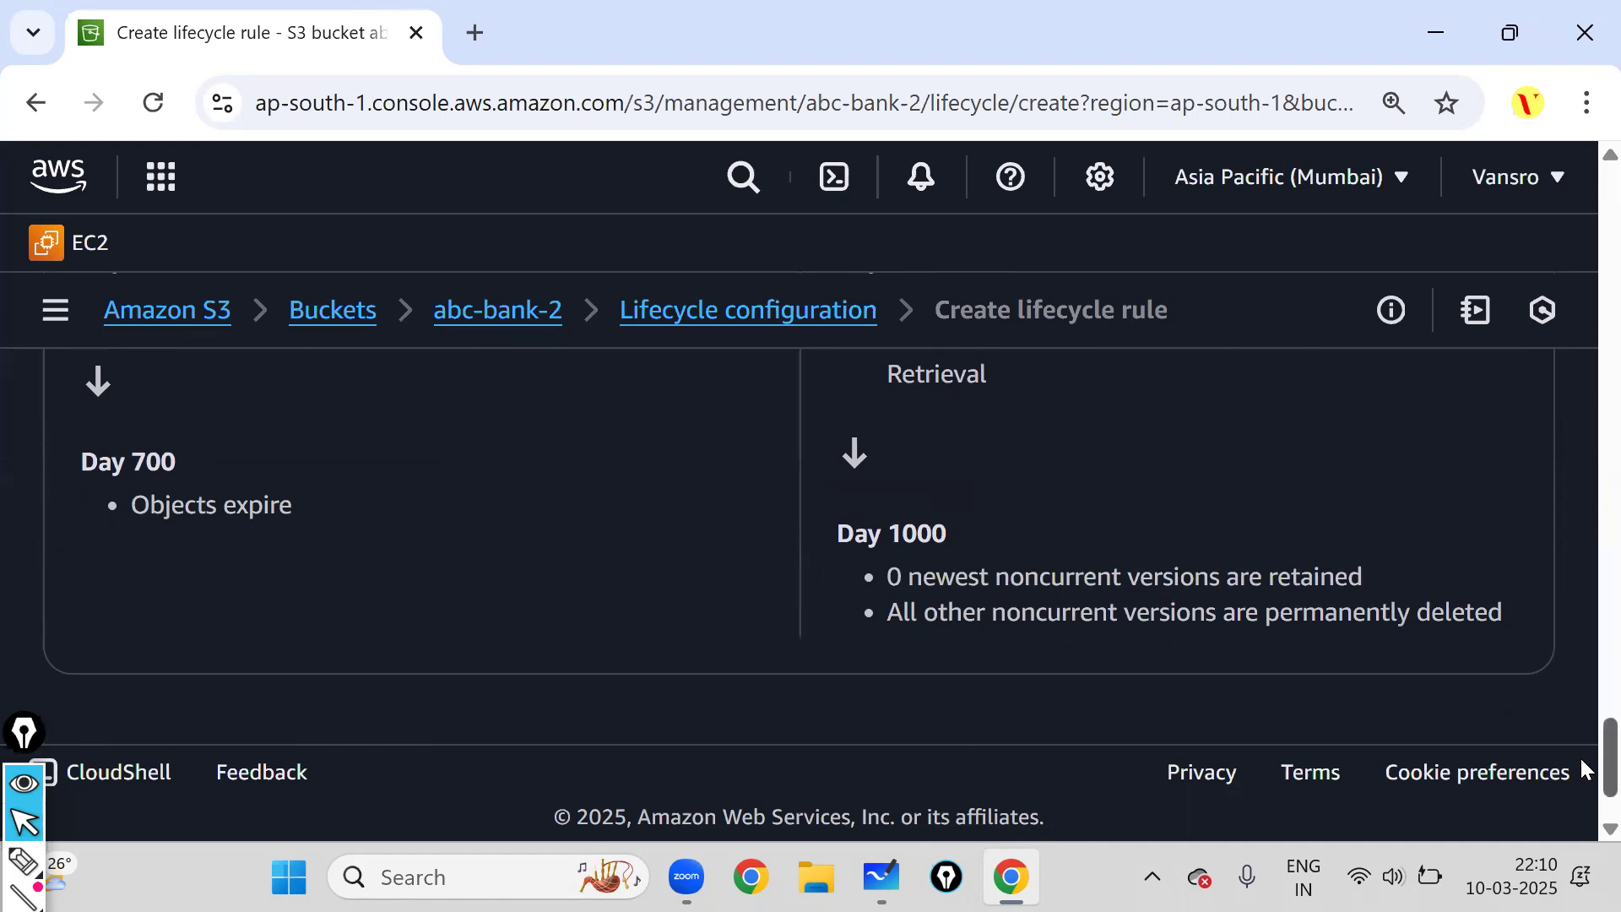
scroll(1580, 776, down, 2)
scroll(1580, 735, up, 10)
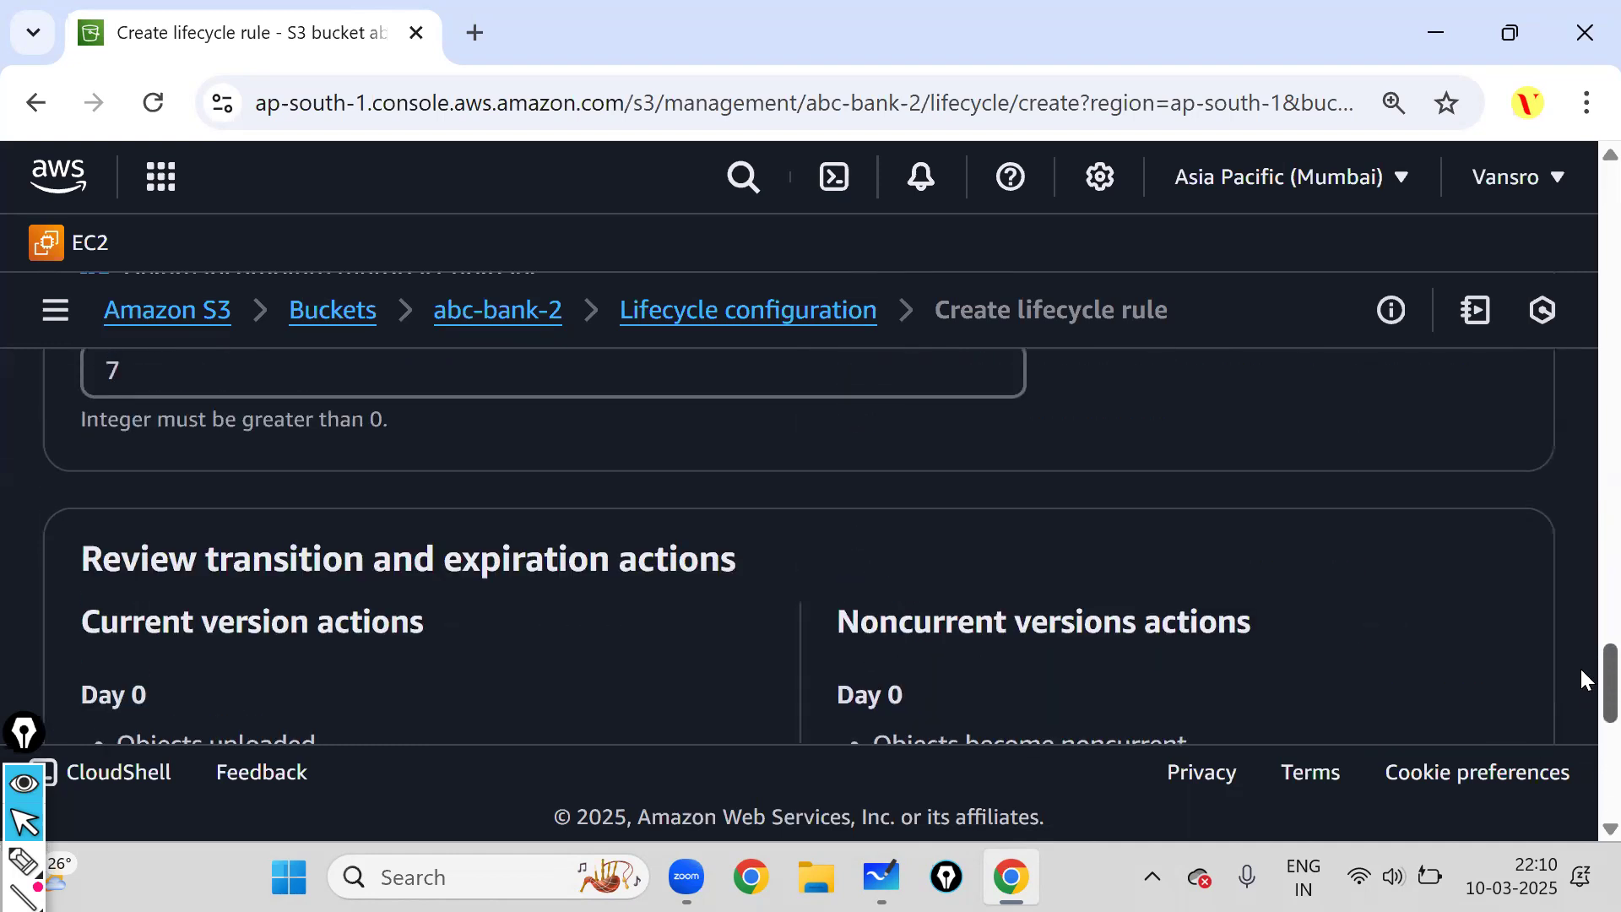
scroll(1581, 624, up, 7)
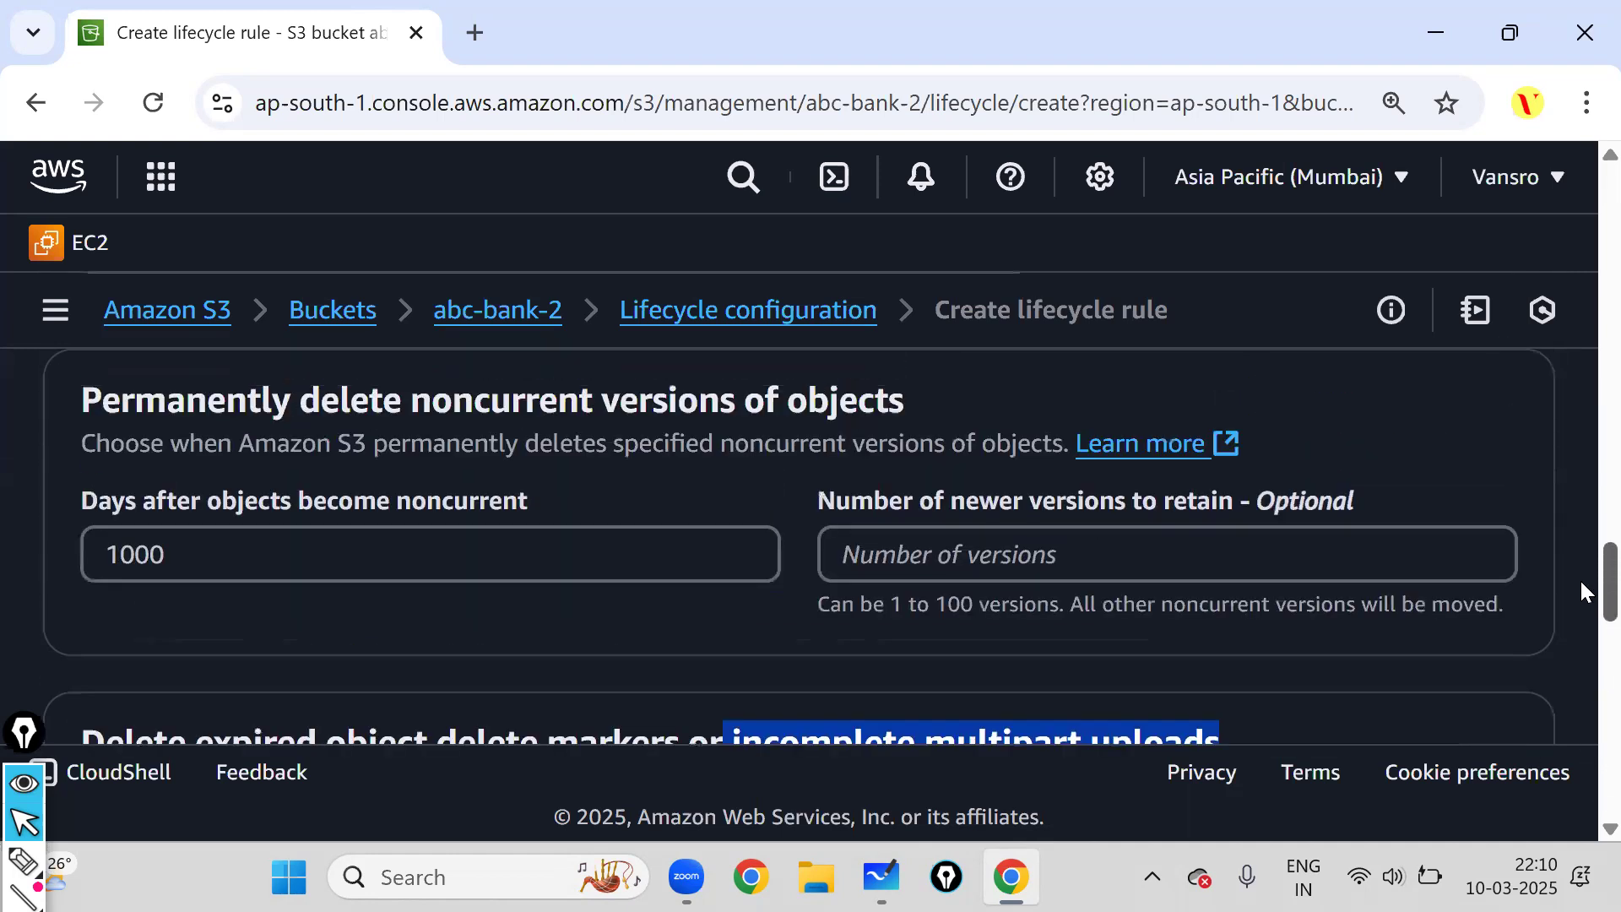
scroll(1582, 540, up, 7)
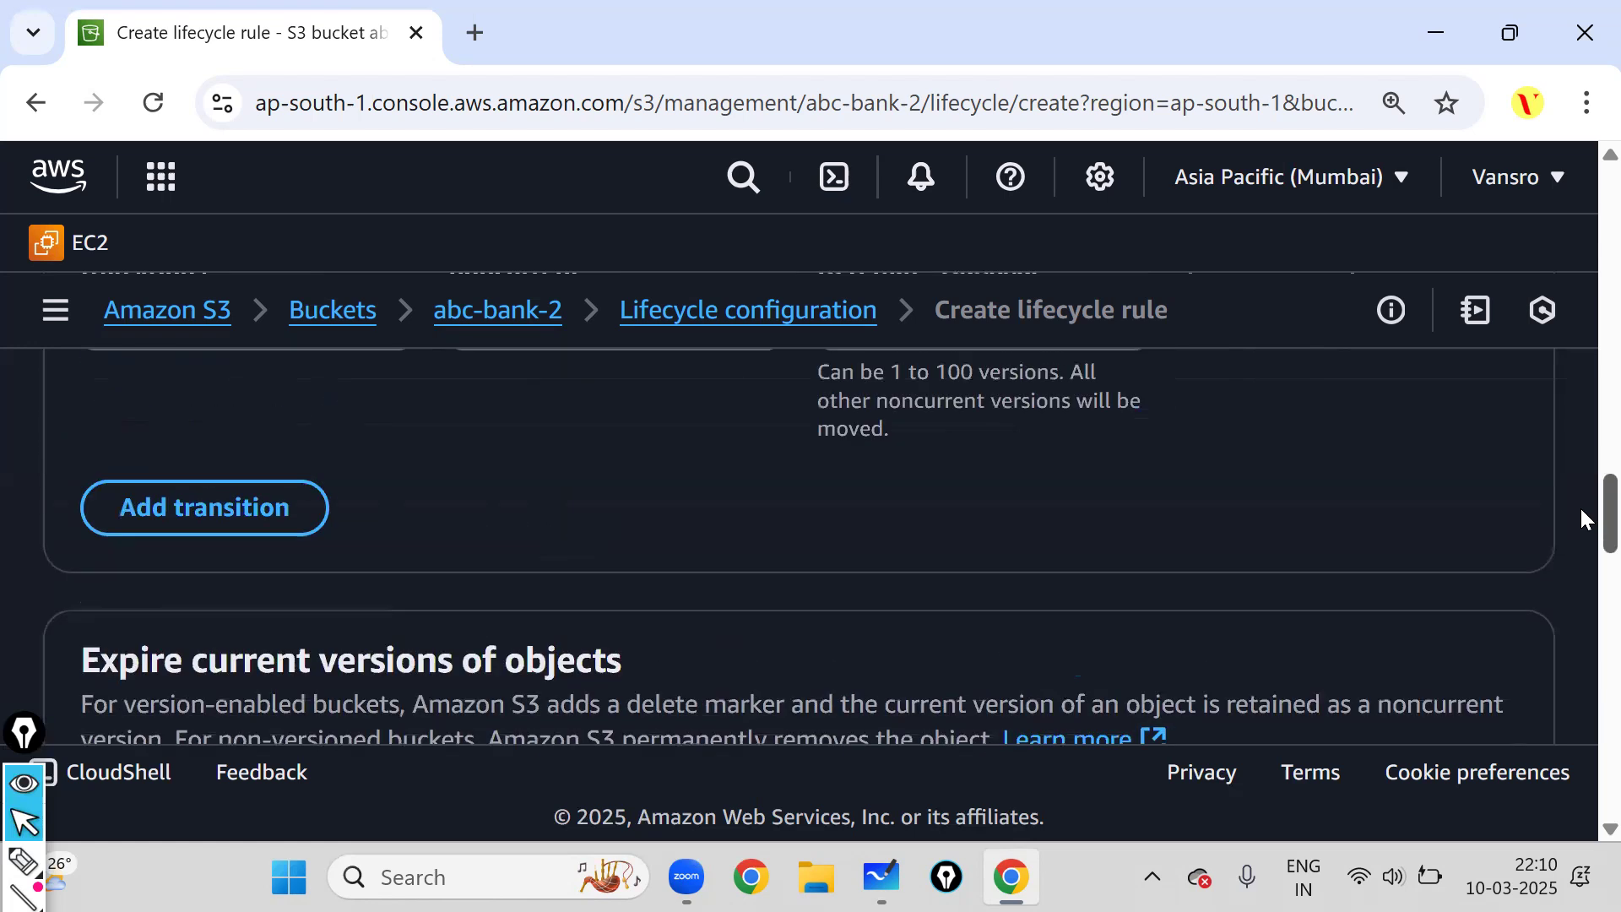
scroll(1581, 482, up, 7)
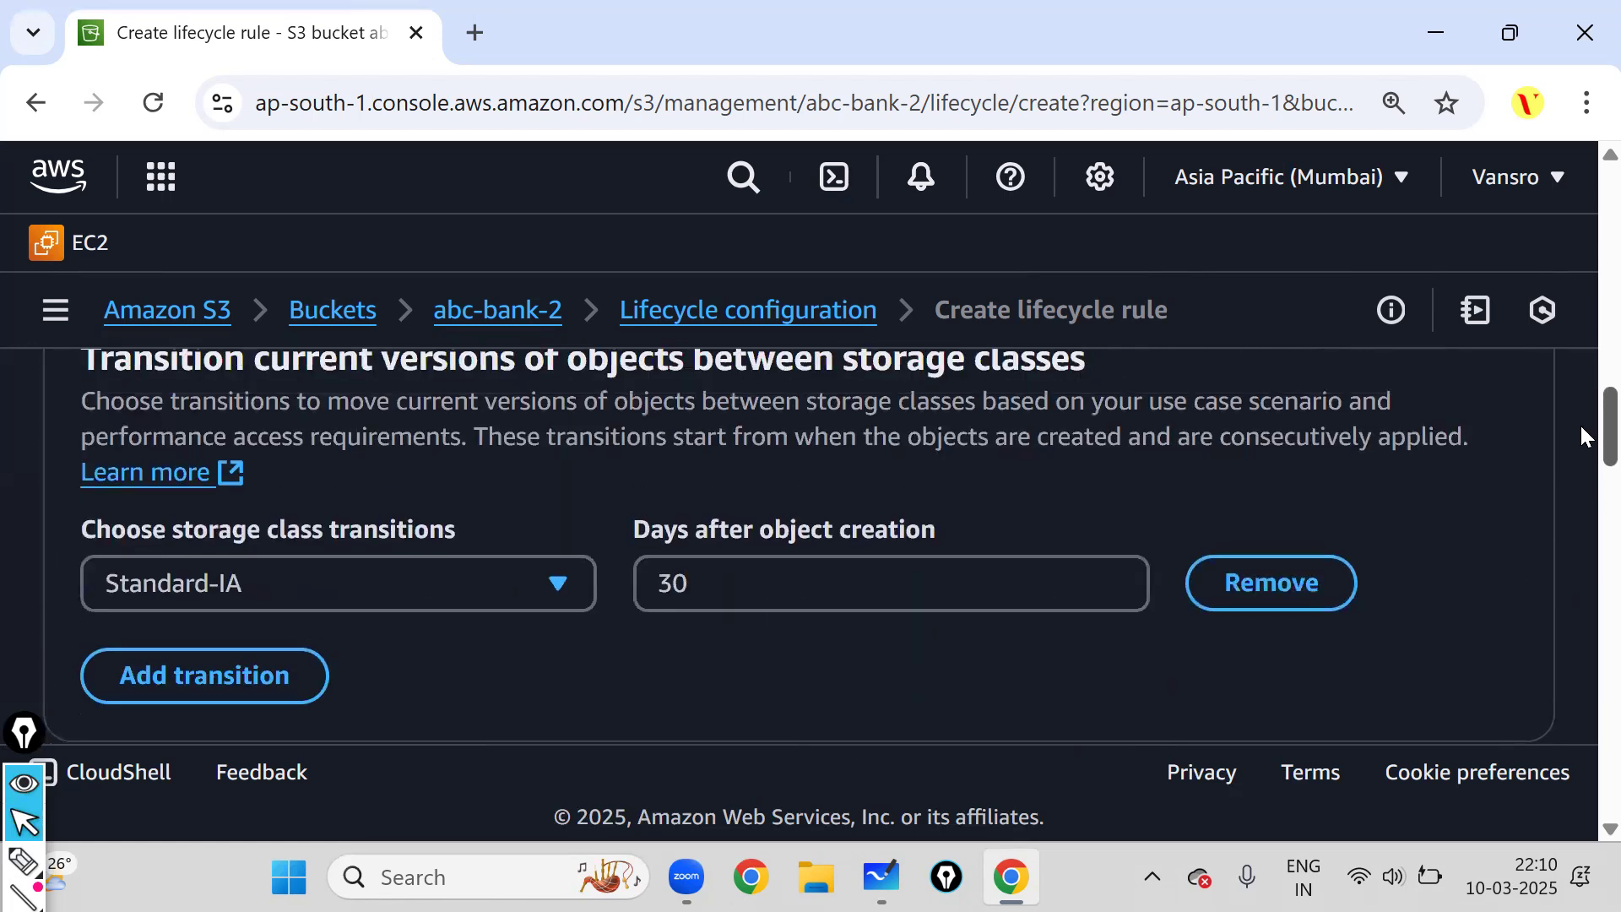
scroll(1583, 391, up, 7)
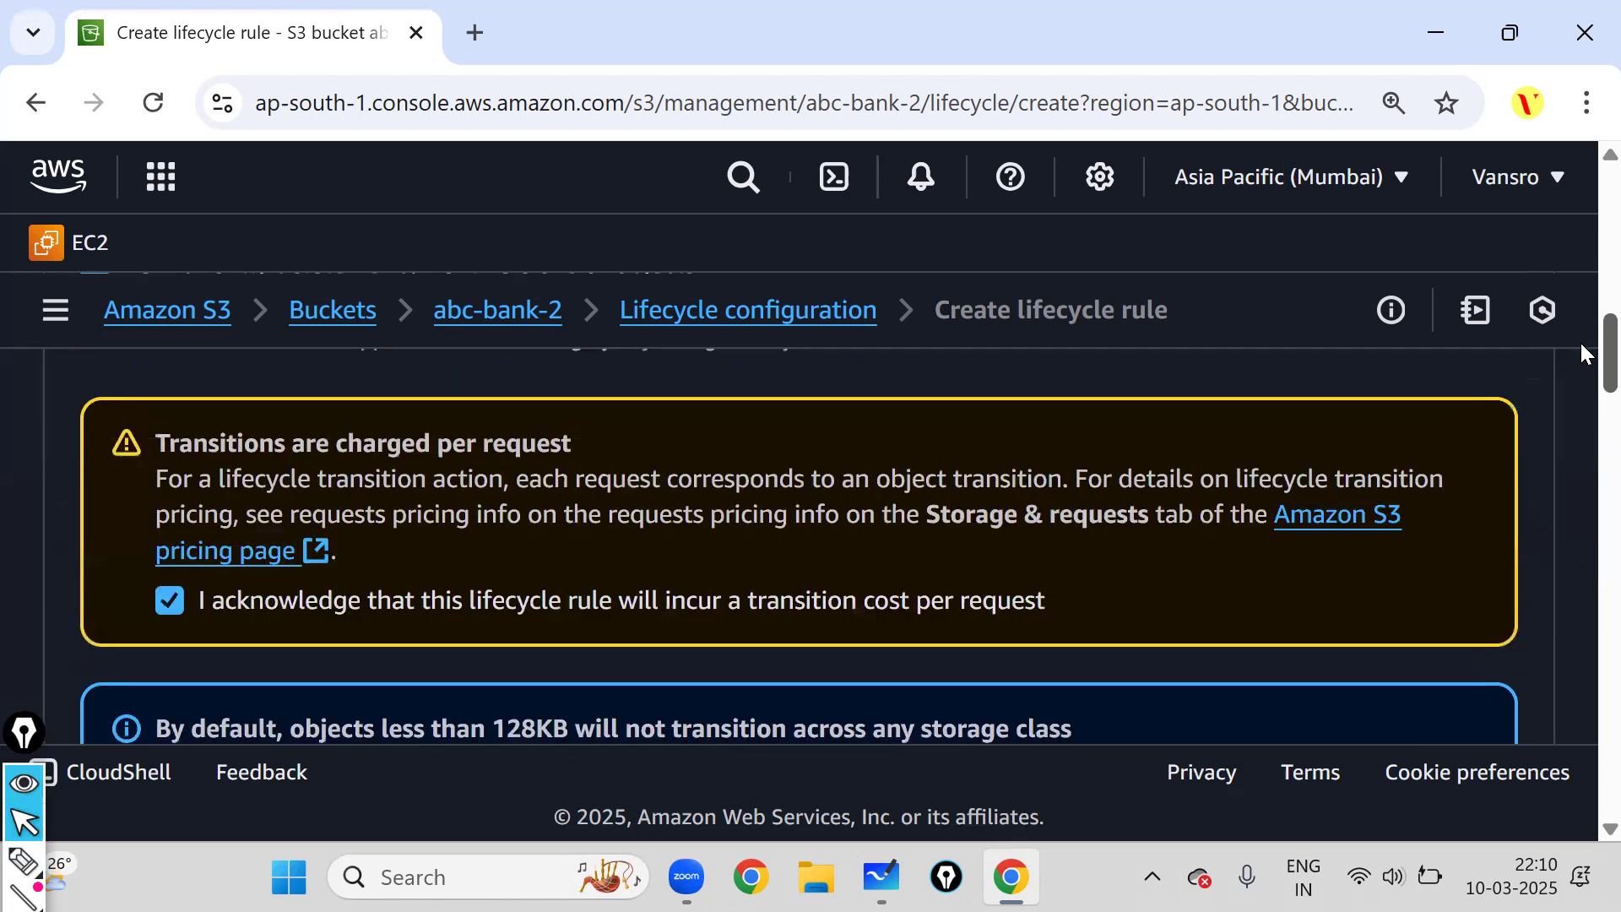
scroll(1582, 329, up, 7)
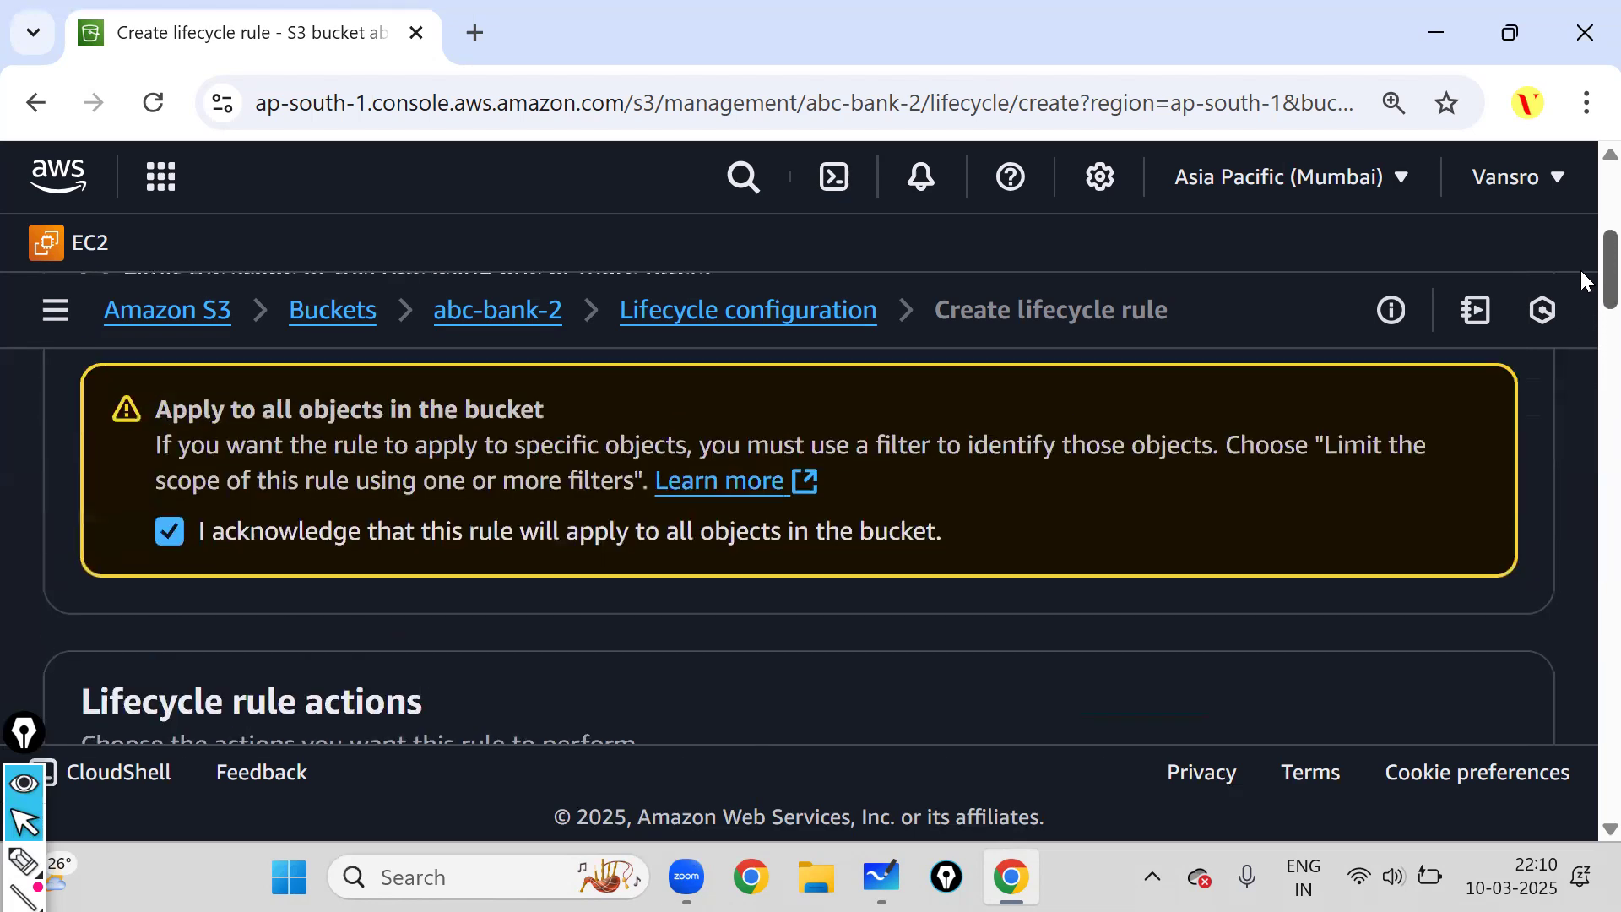
scroll(1580, 224, up, 3)
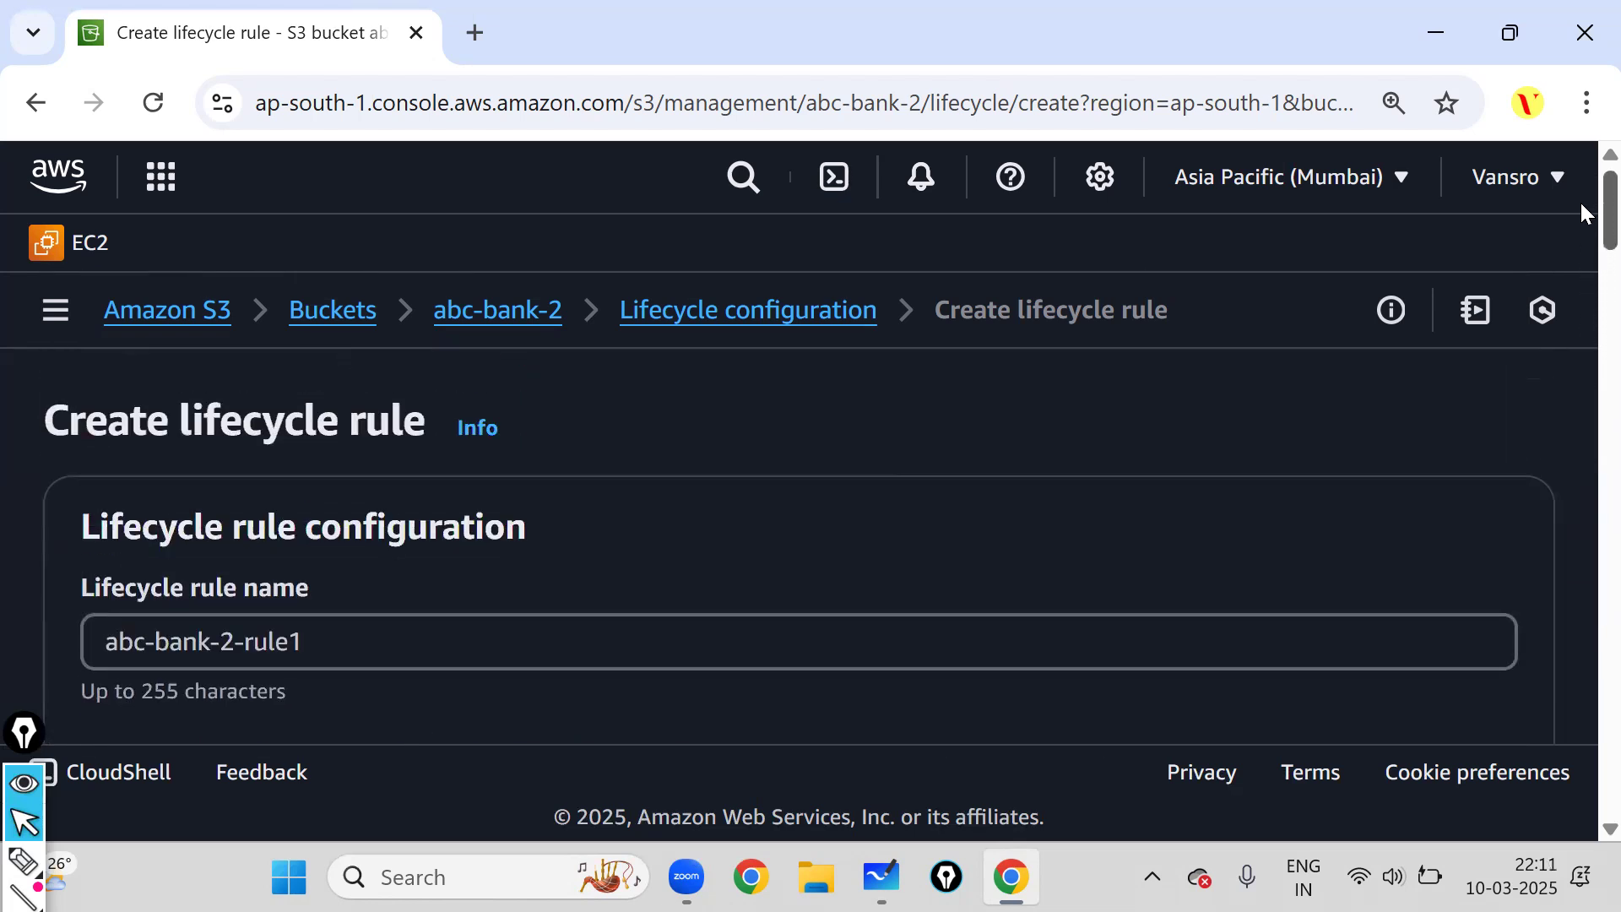
Create the lifecycle rule abc-bank-2-rule1 and dismiss the success notification.
scroll(1582, 278, down, 2)
scroll(1580, 693, down, 20)
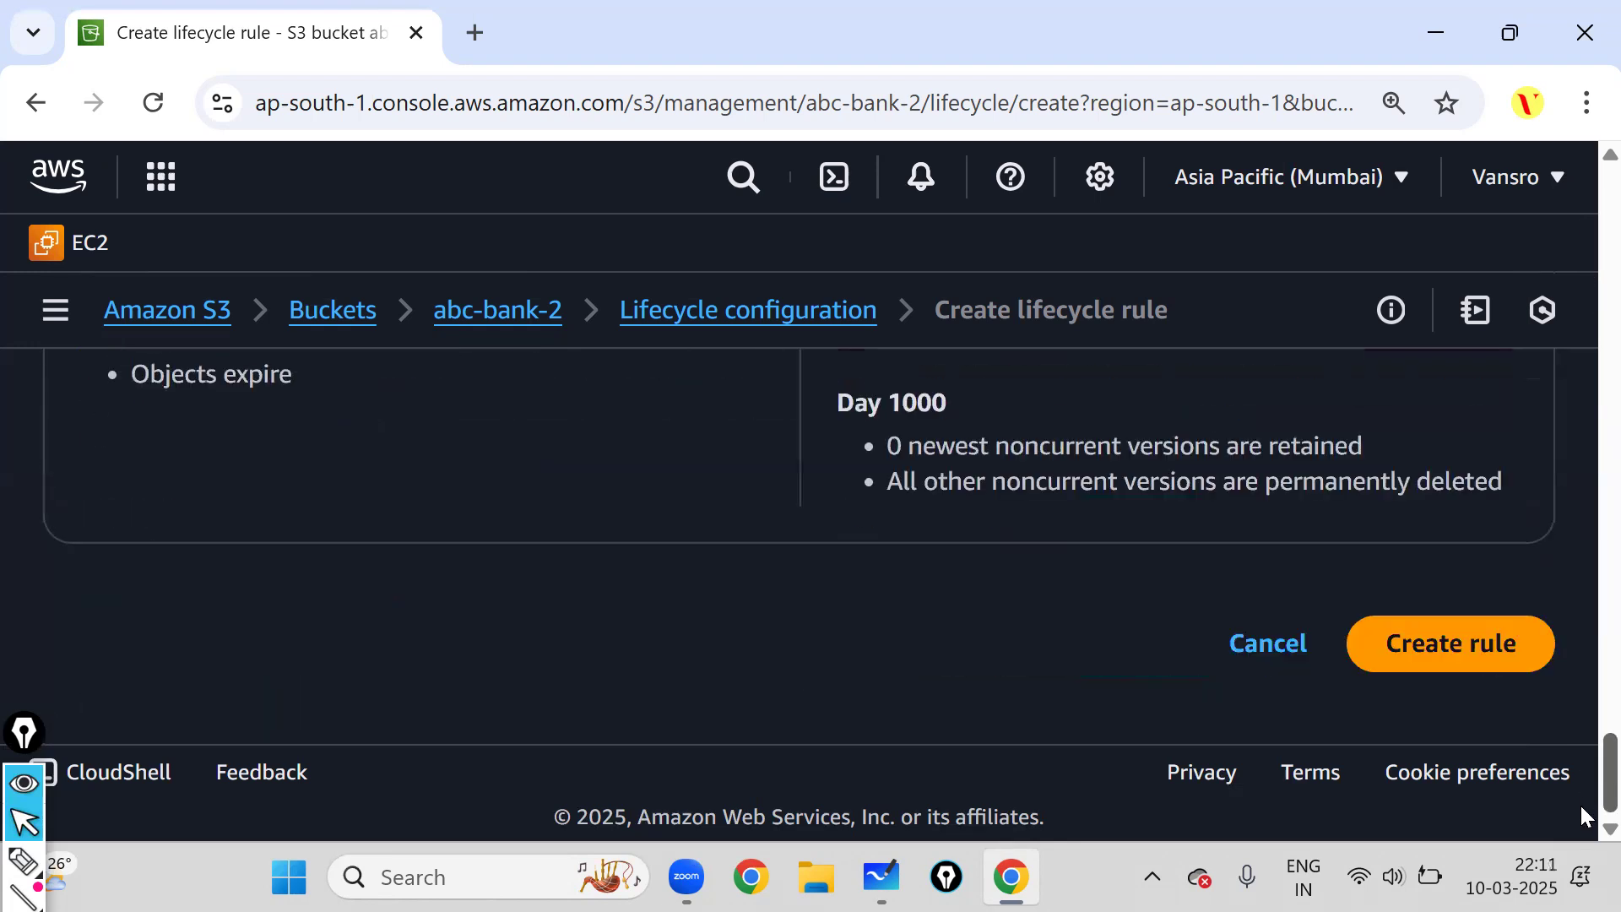
click(1475, 662)
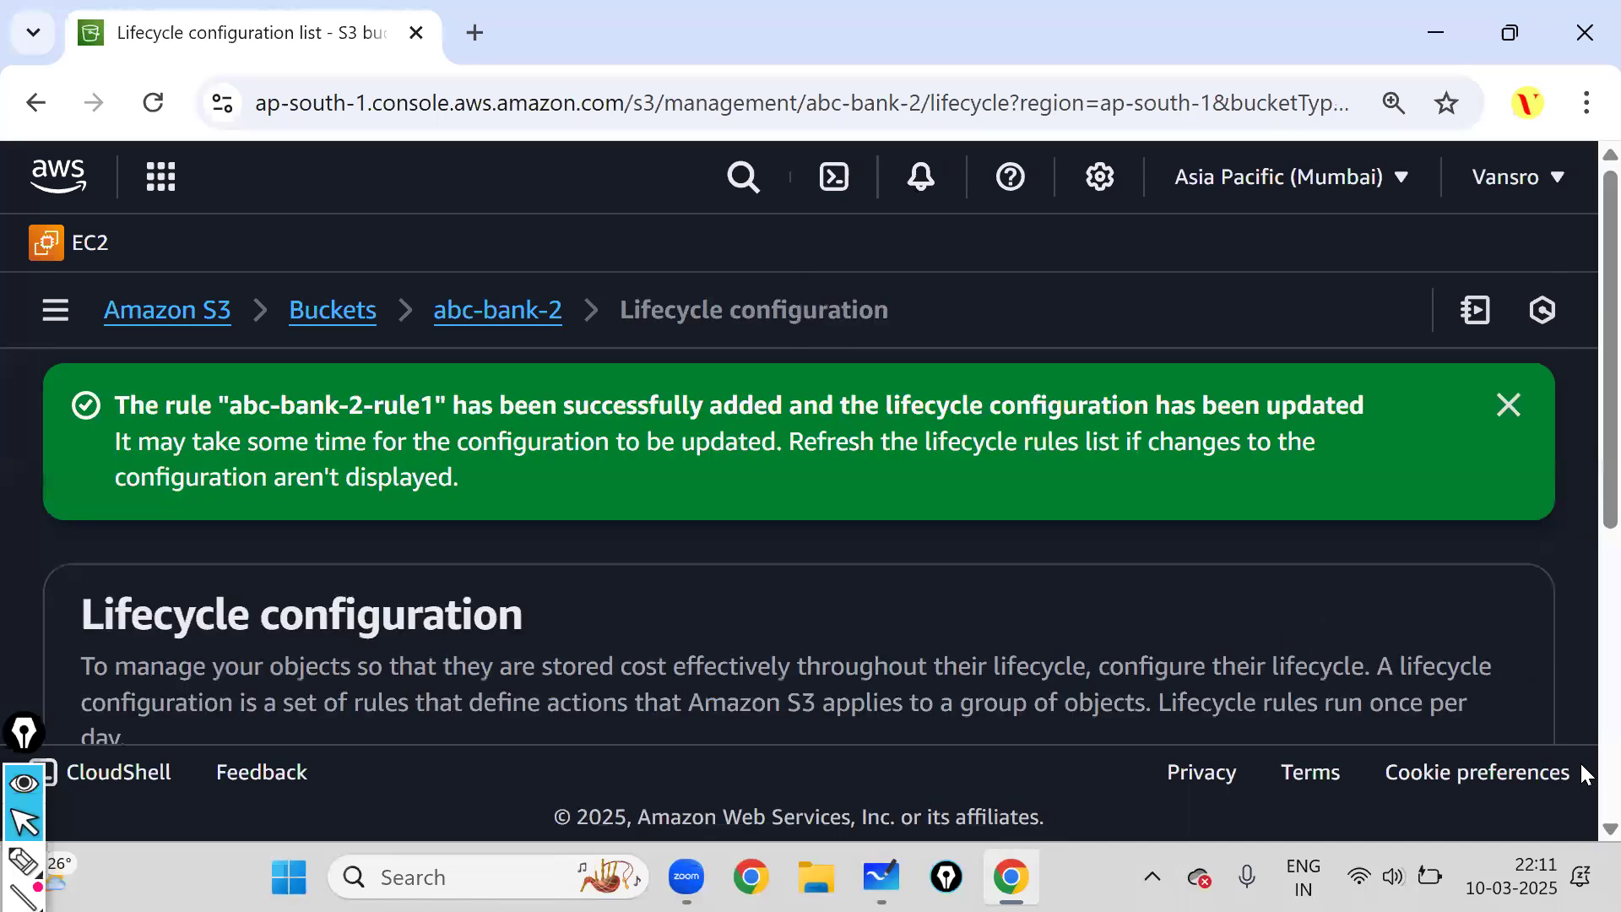
click(1508, 406)
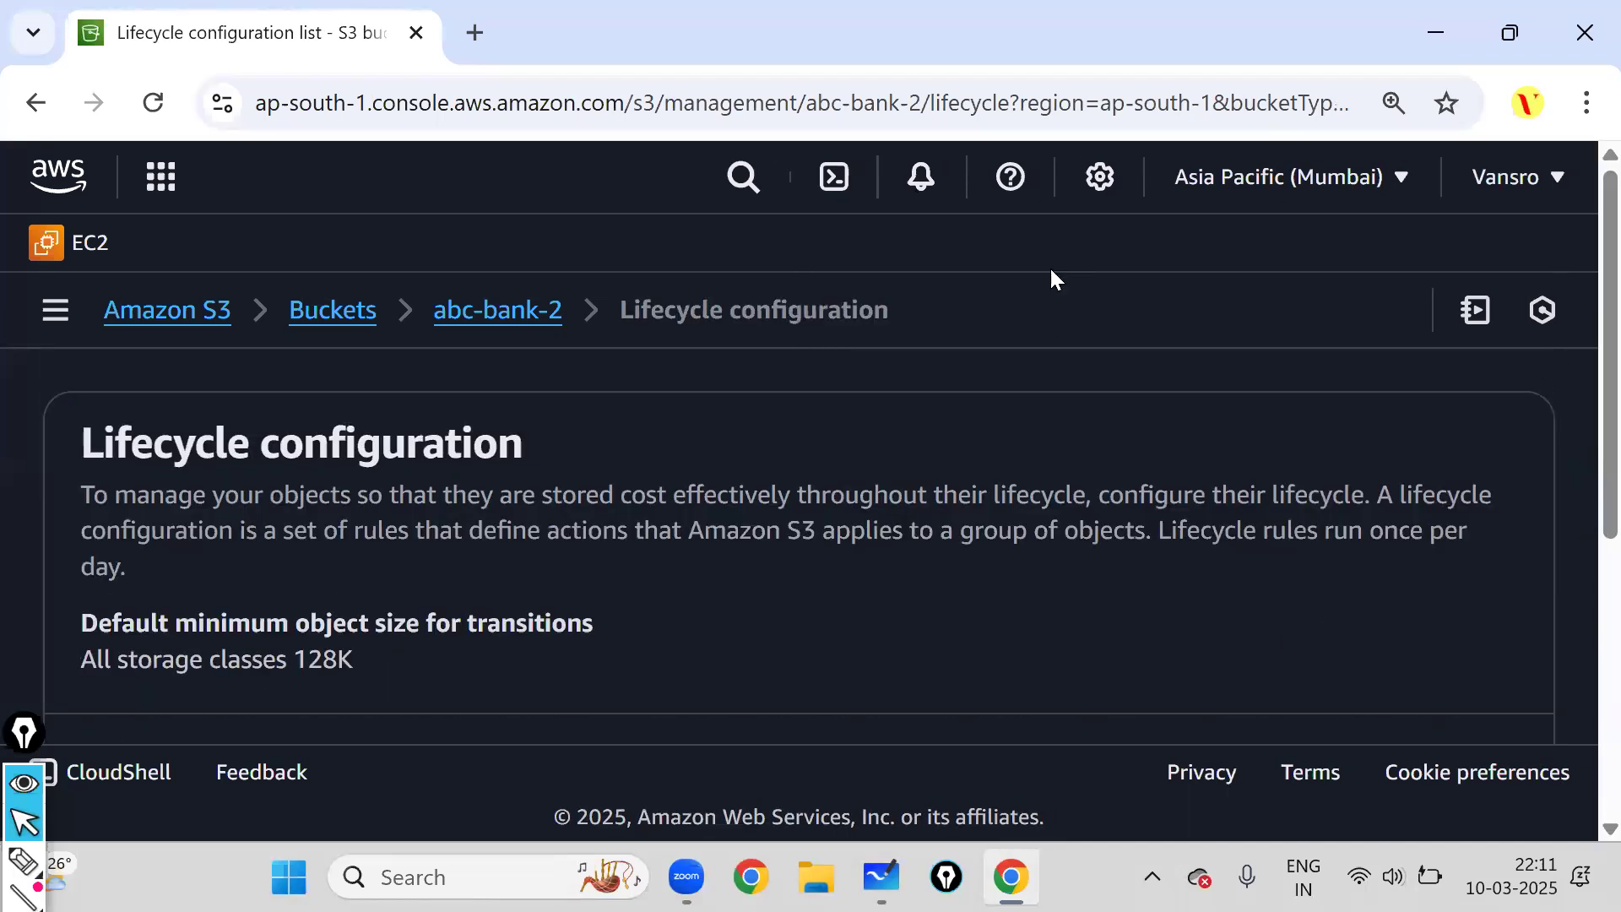
Return to the list of buckets, open the abc-bank-2 bucket and view its objects.
click(329, 312)
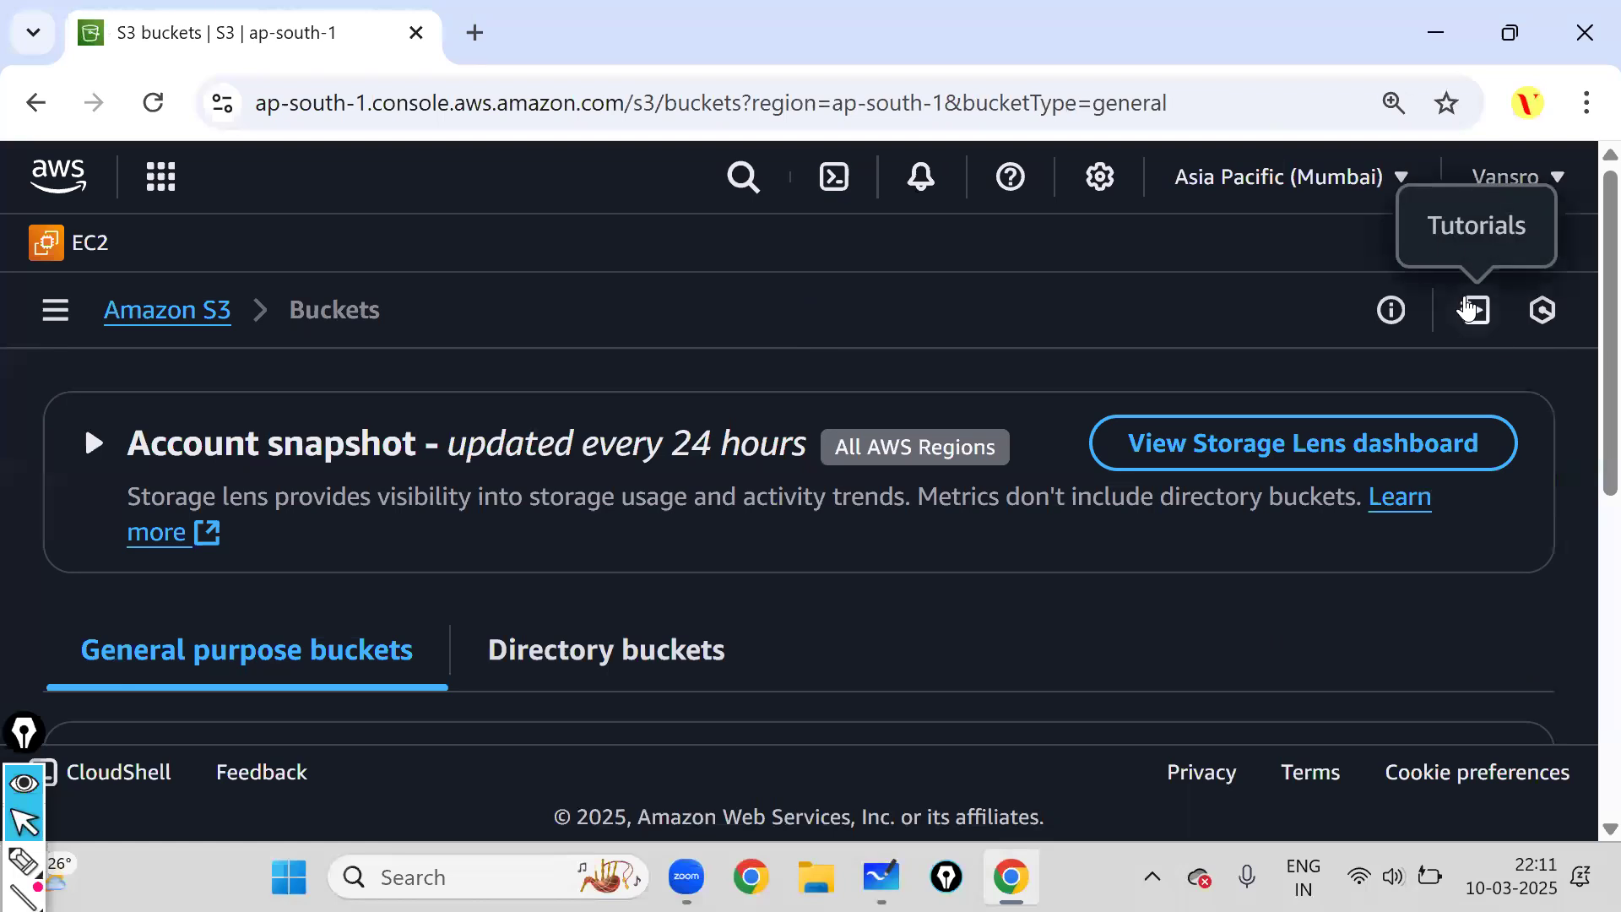
key(ctrl+minus)
scroll(757, 619, down, 3)
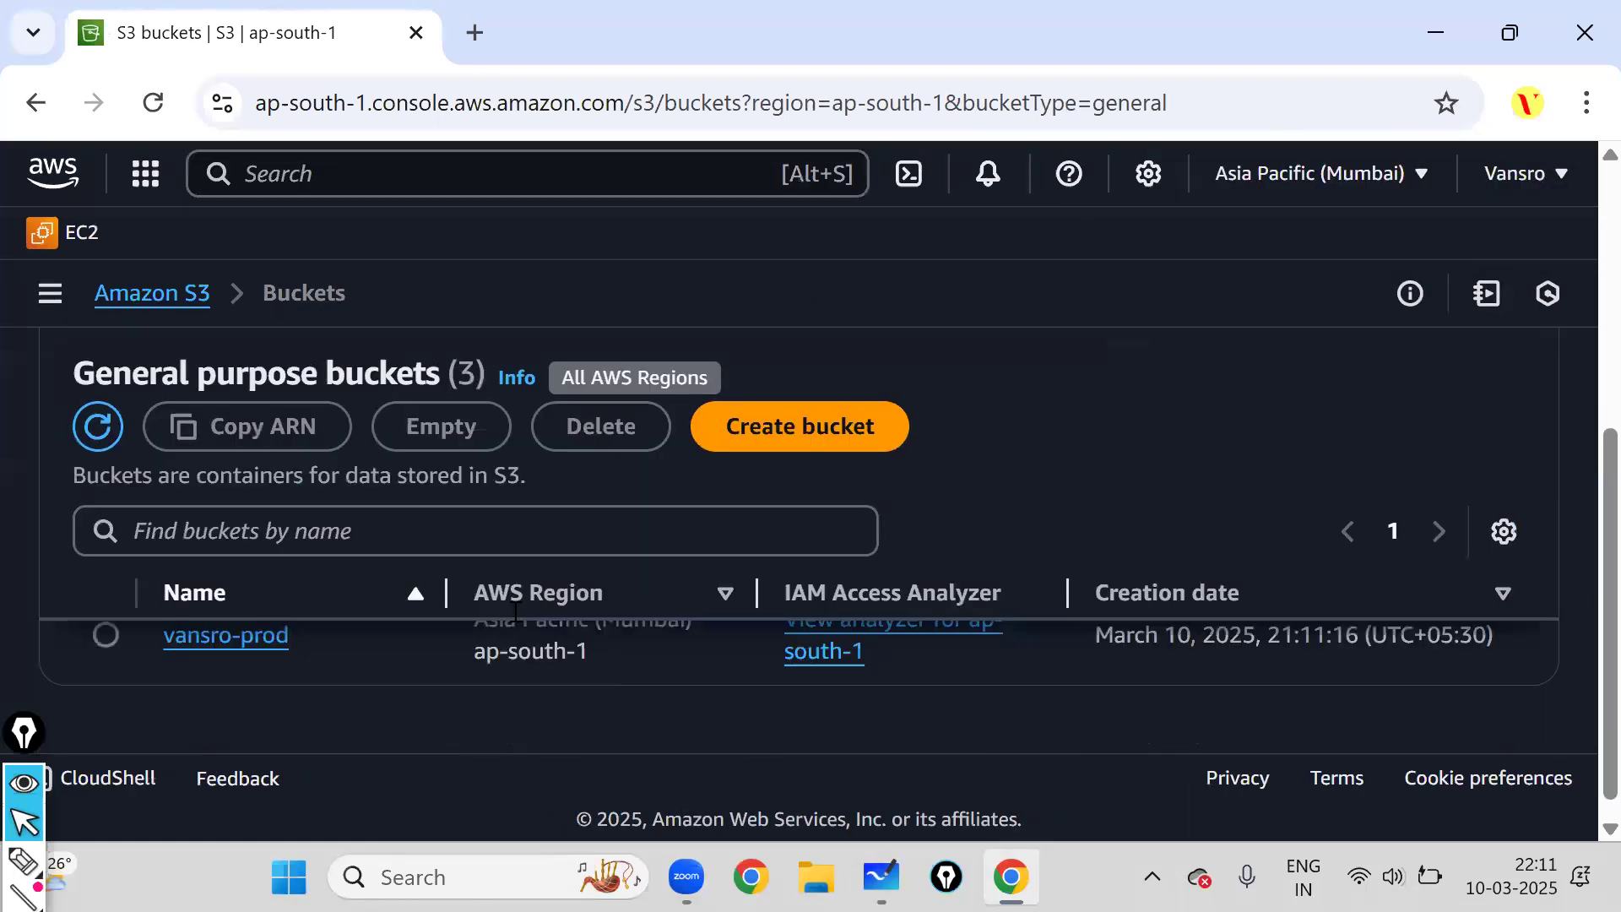
key(ctrl+minus)
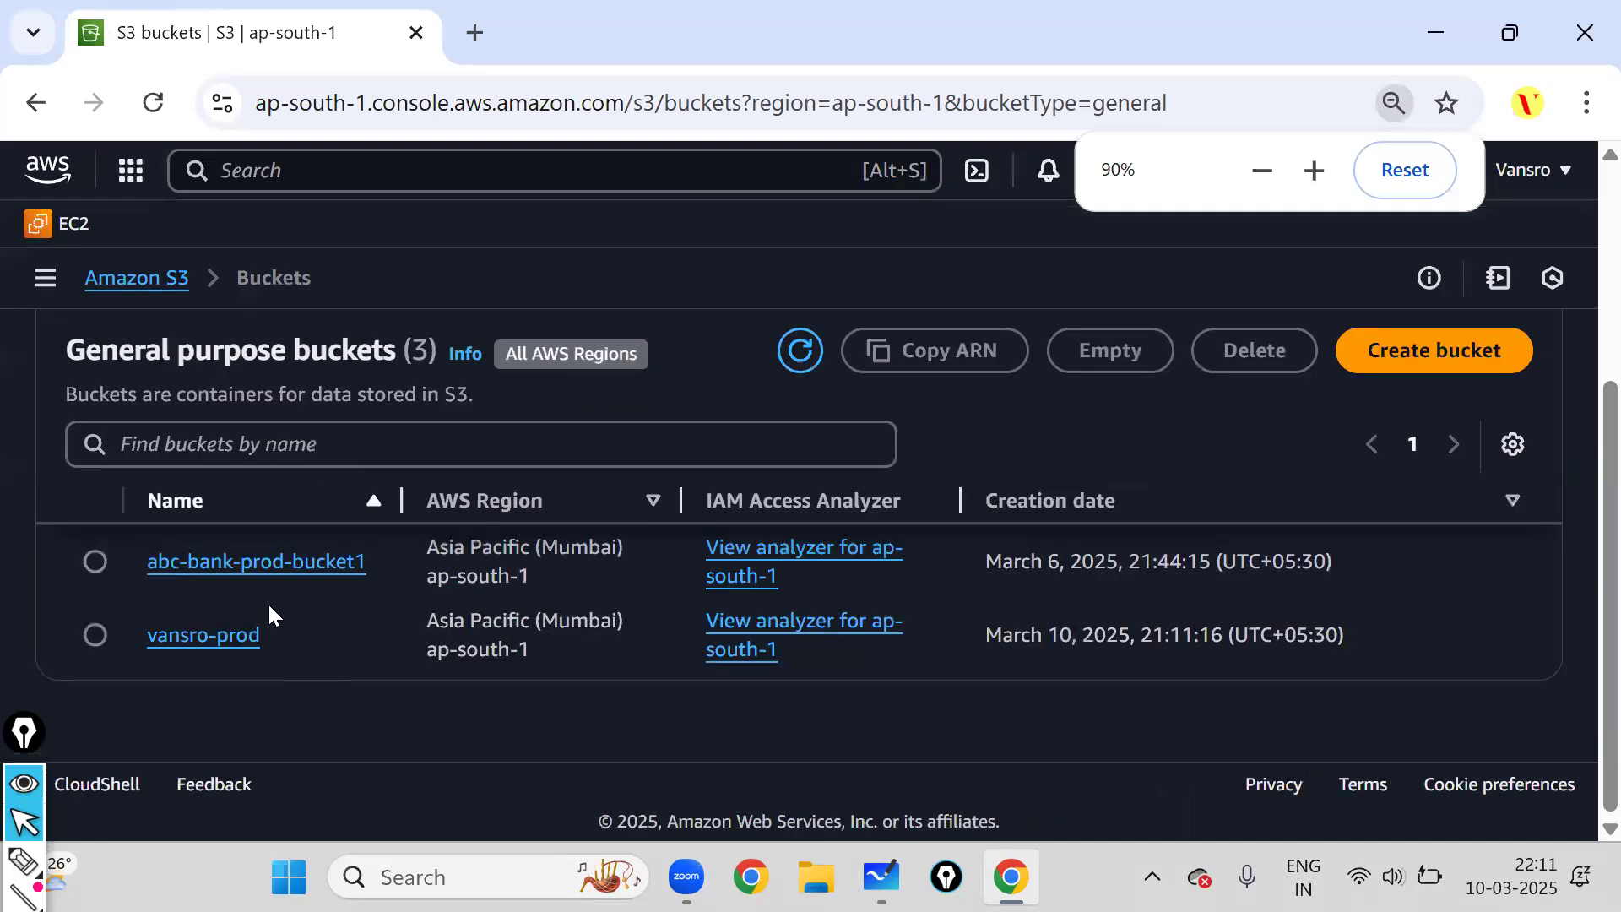
scroll(267, 601, up, 2)
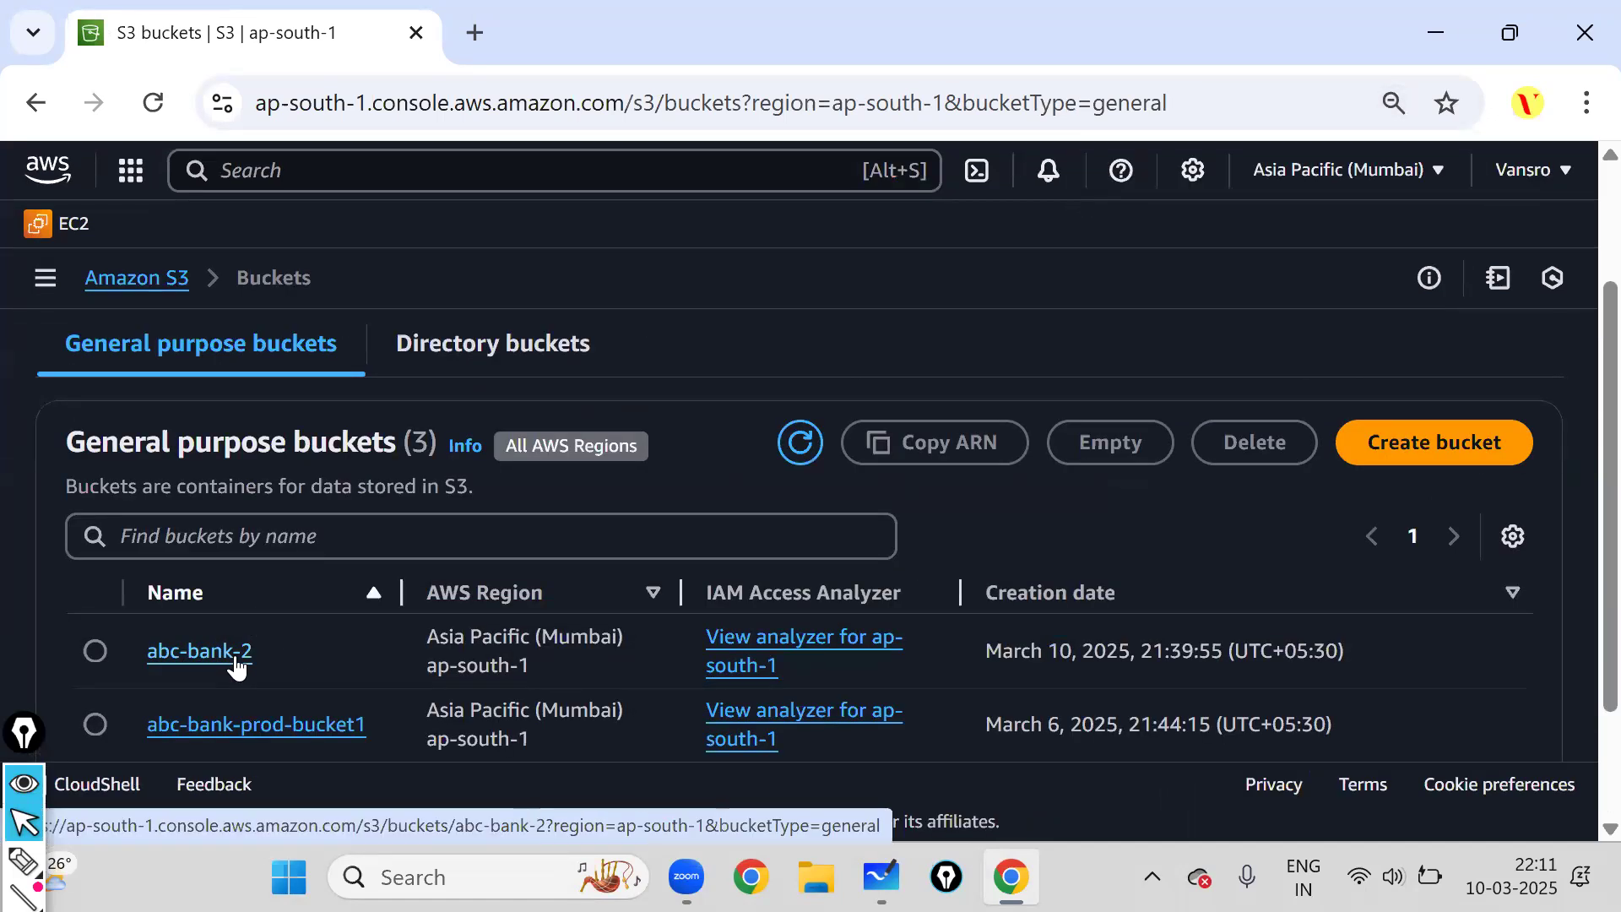
click(236, 666)
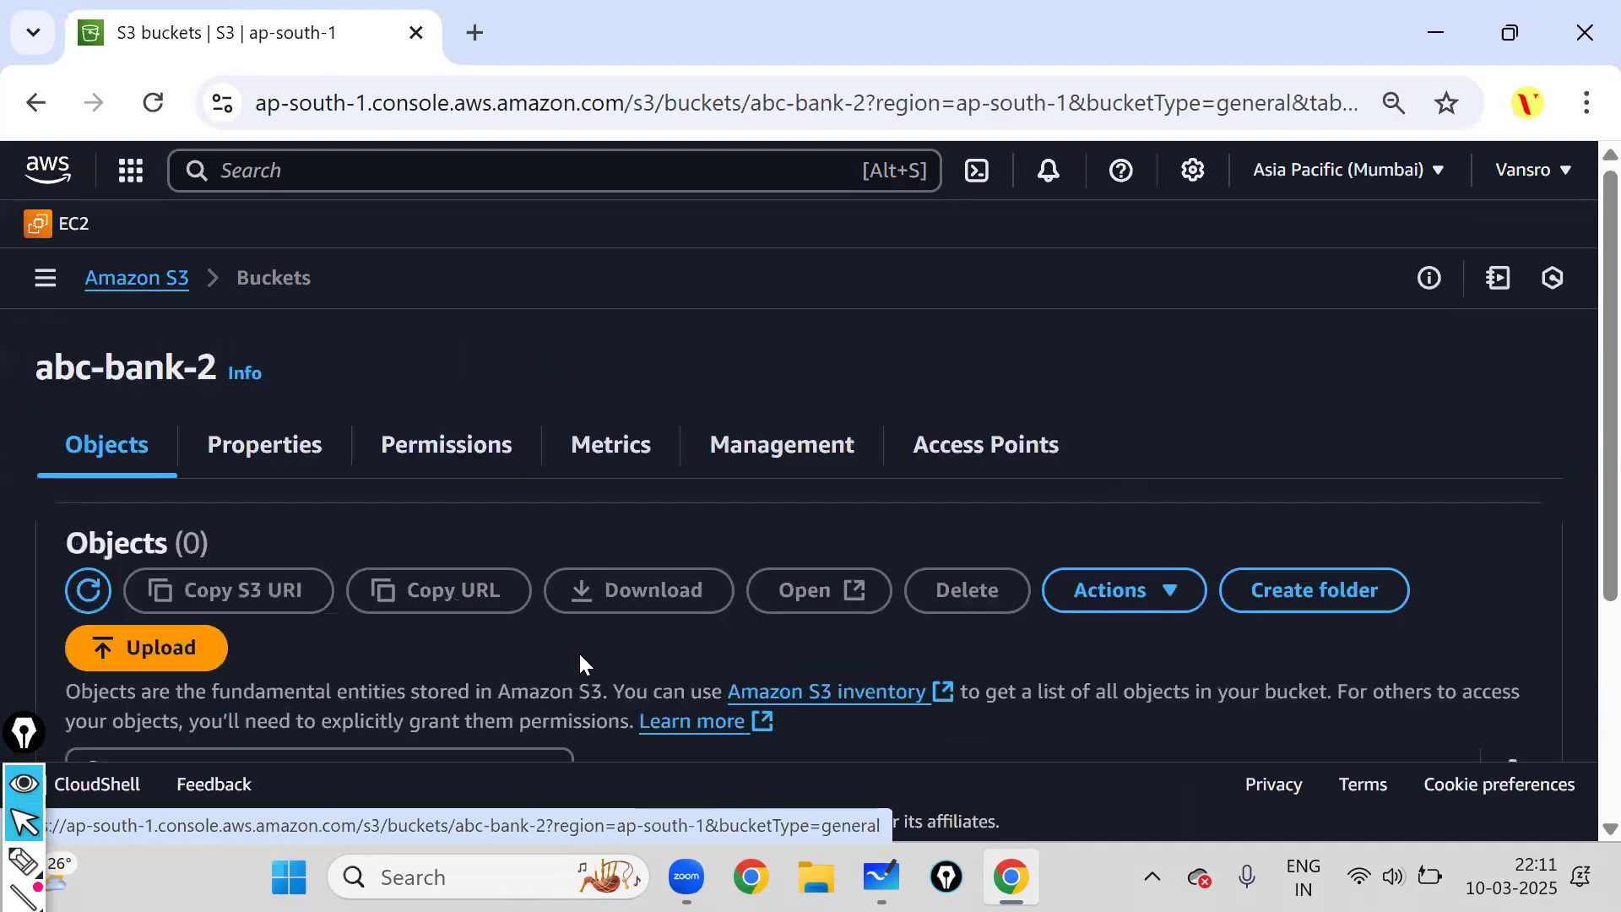
scroll(625, 625, down, 3)
key(ctrl+minus)
key(ctrl+minus)
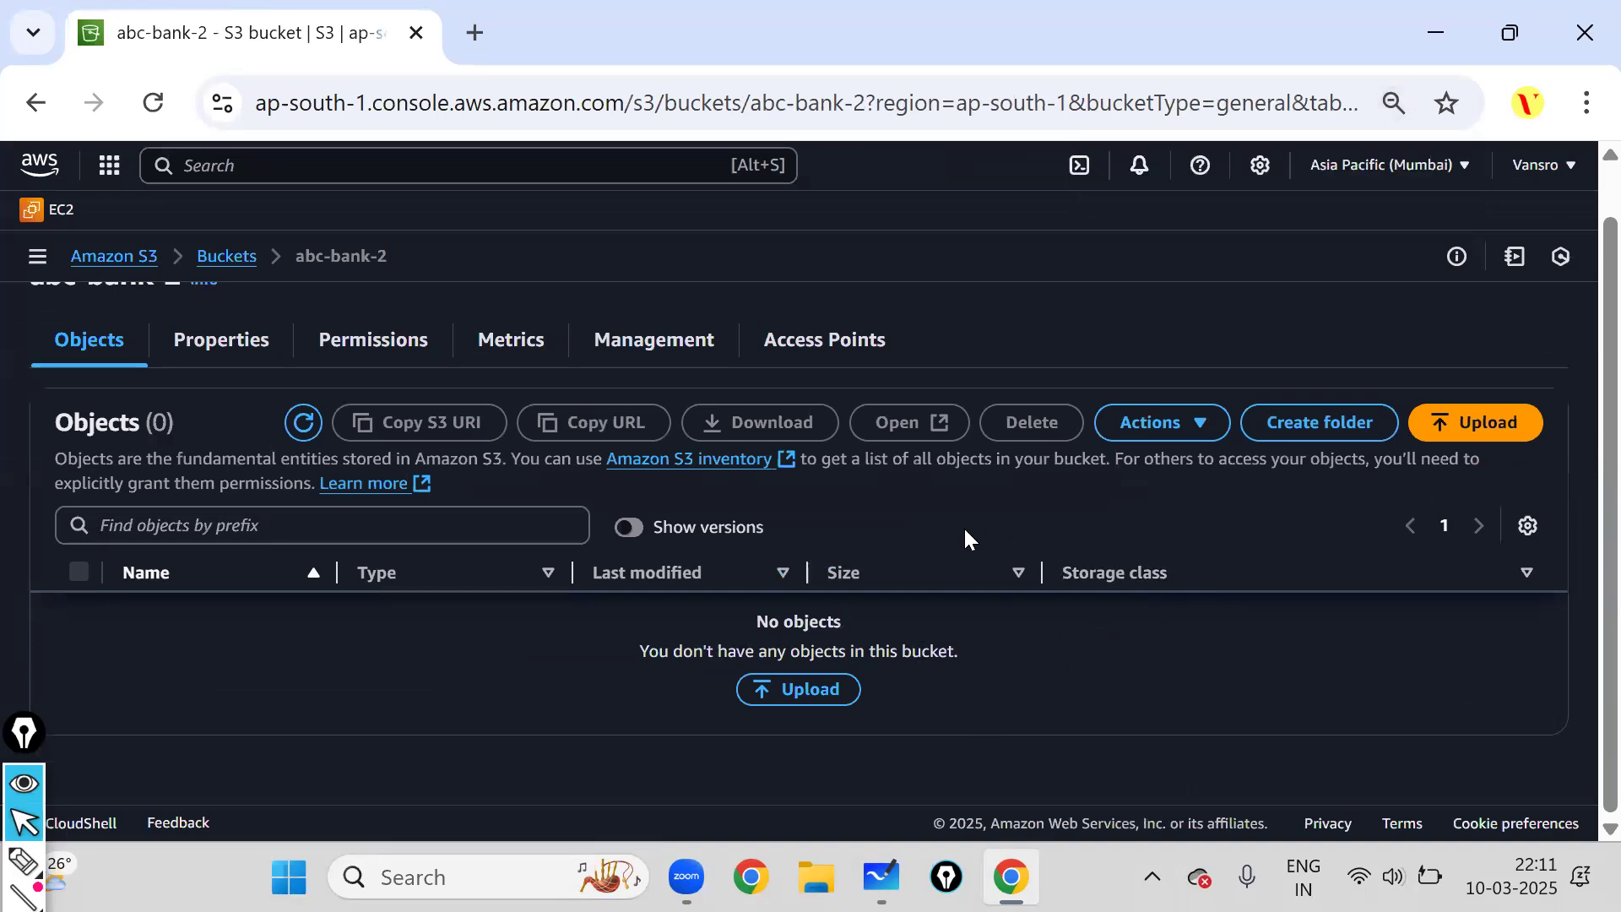
scroll(971, 541, up, 1)
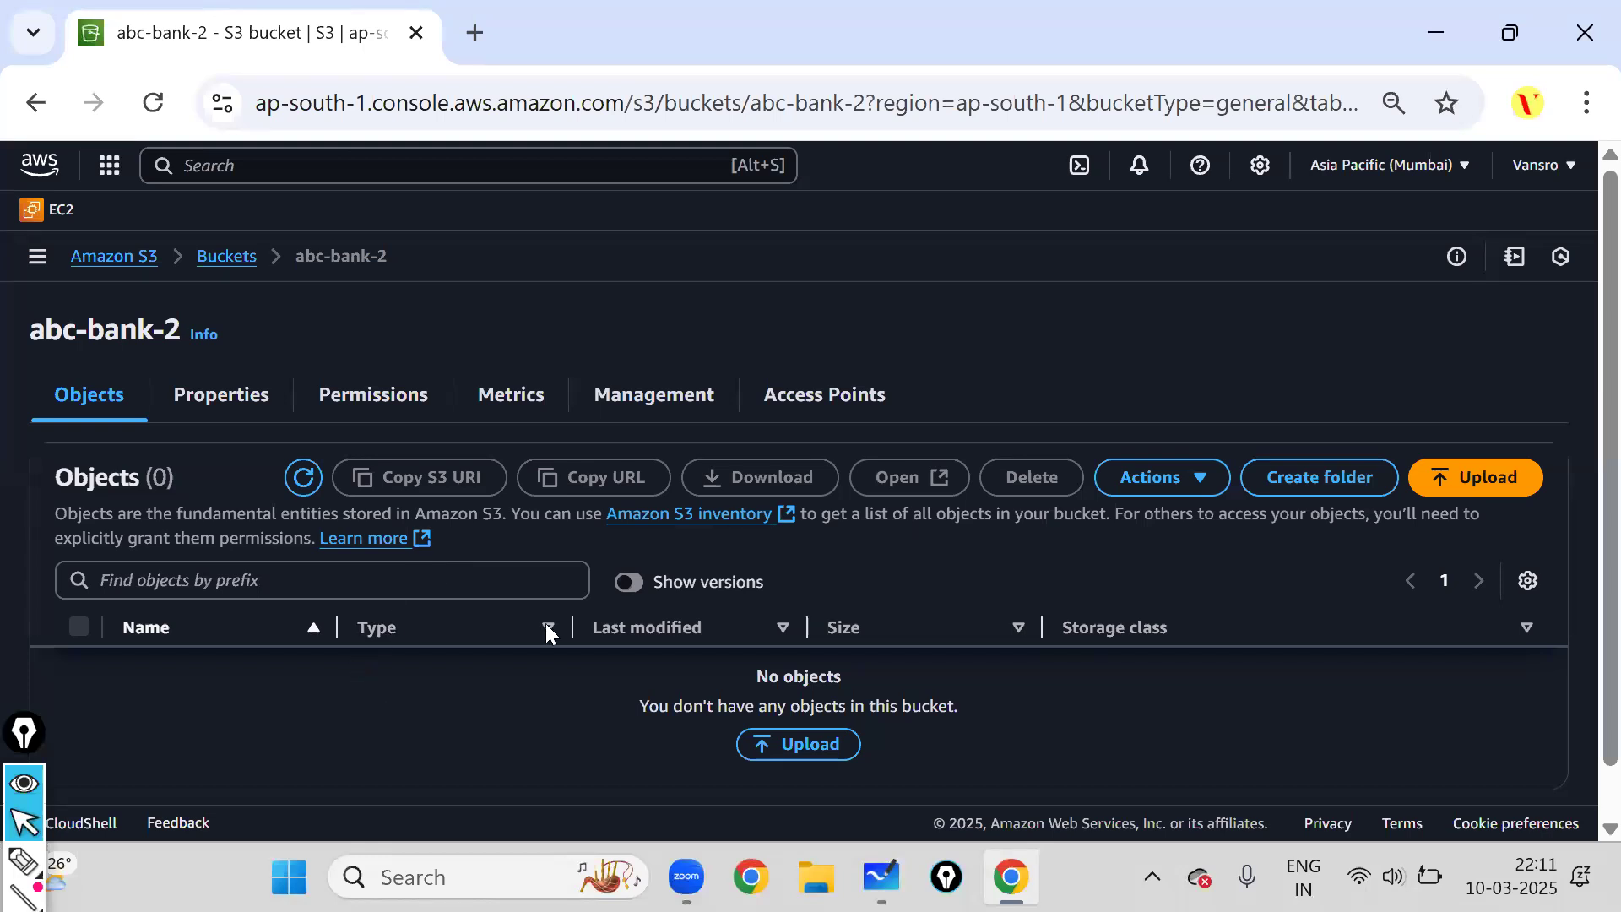
Check the lifecycle rules of abc-bank-2 and look through the blank form for creating another lifecycle rule.
click(671, 399)
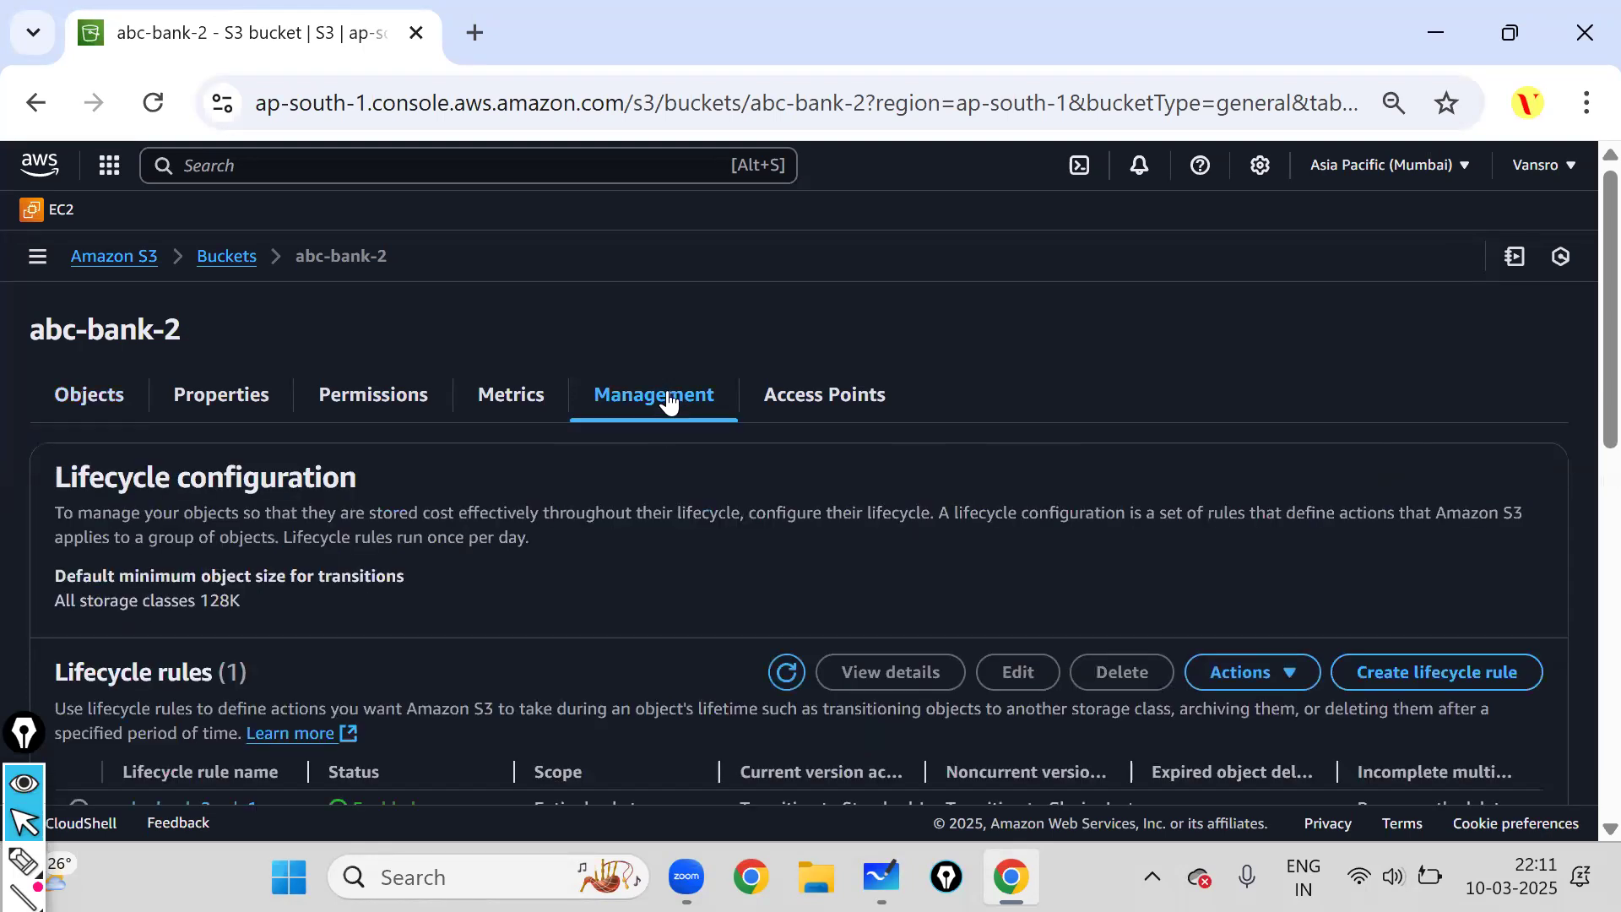
scroll(336, 628, down, 2)
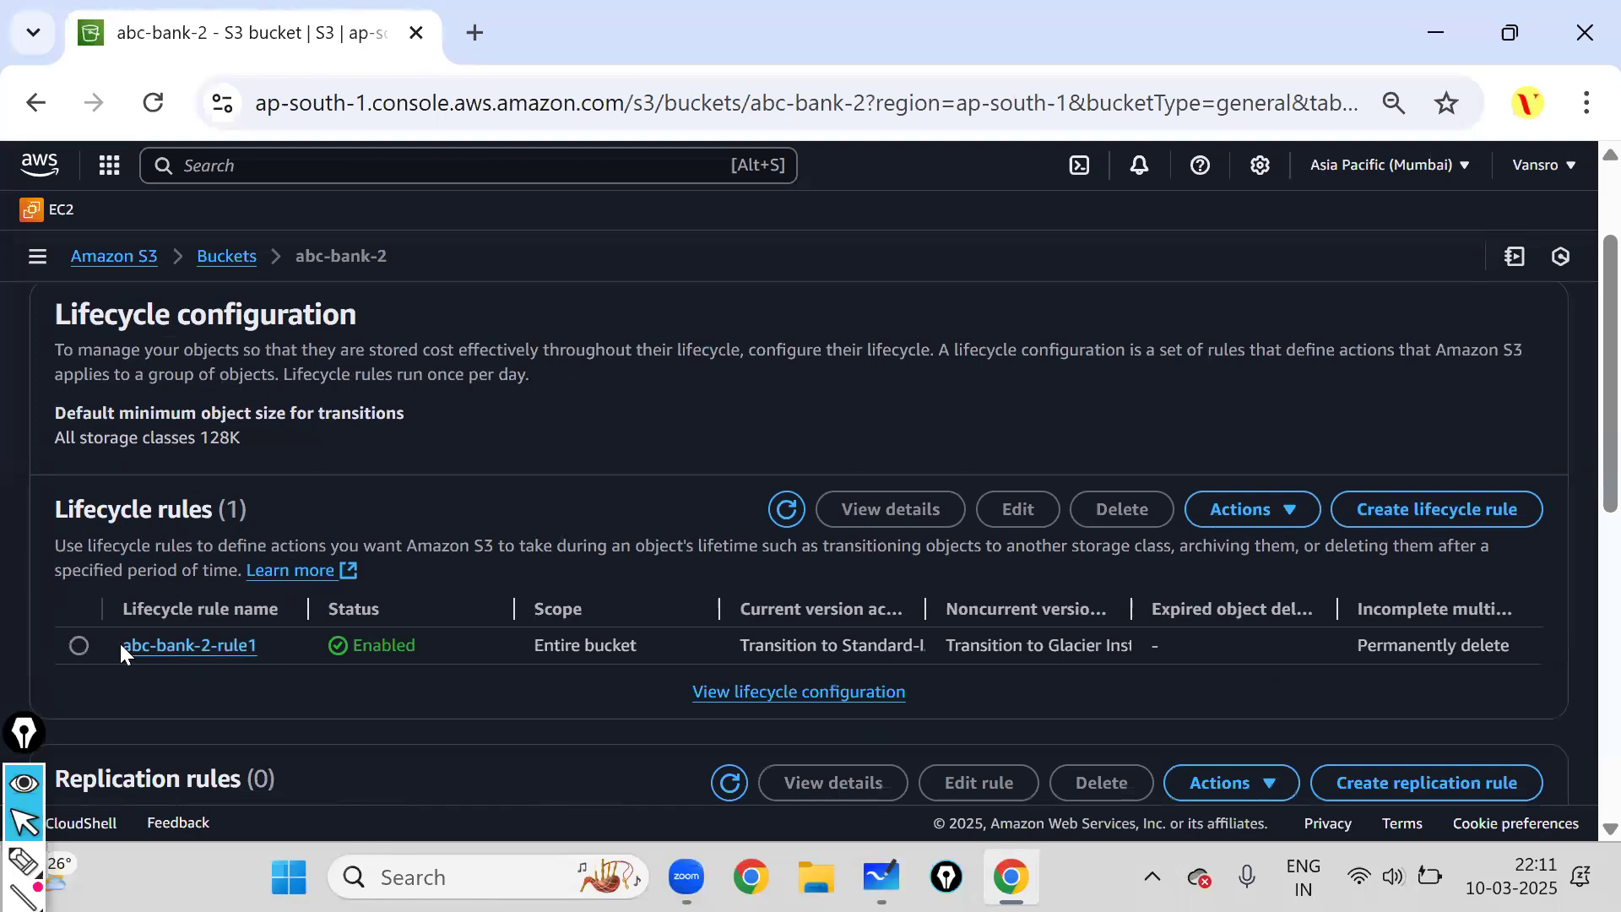
click(1461, 508)
scroll(117, 481, down, 15)
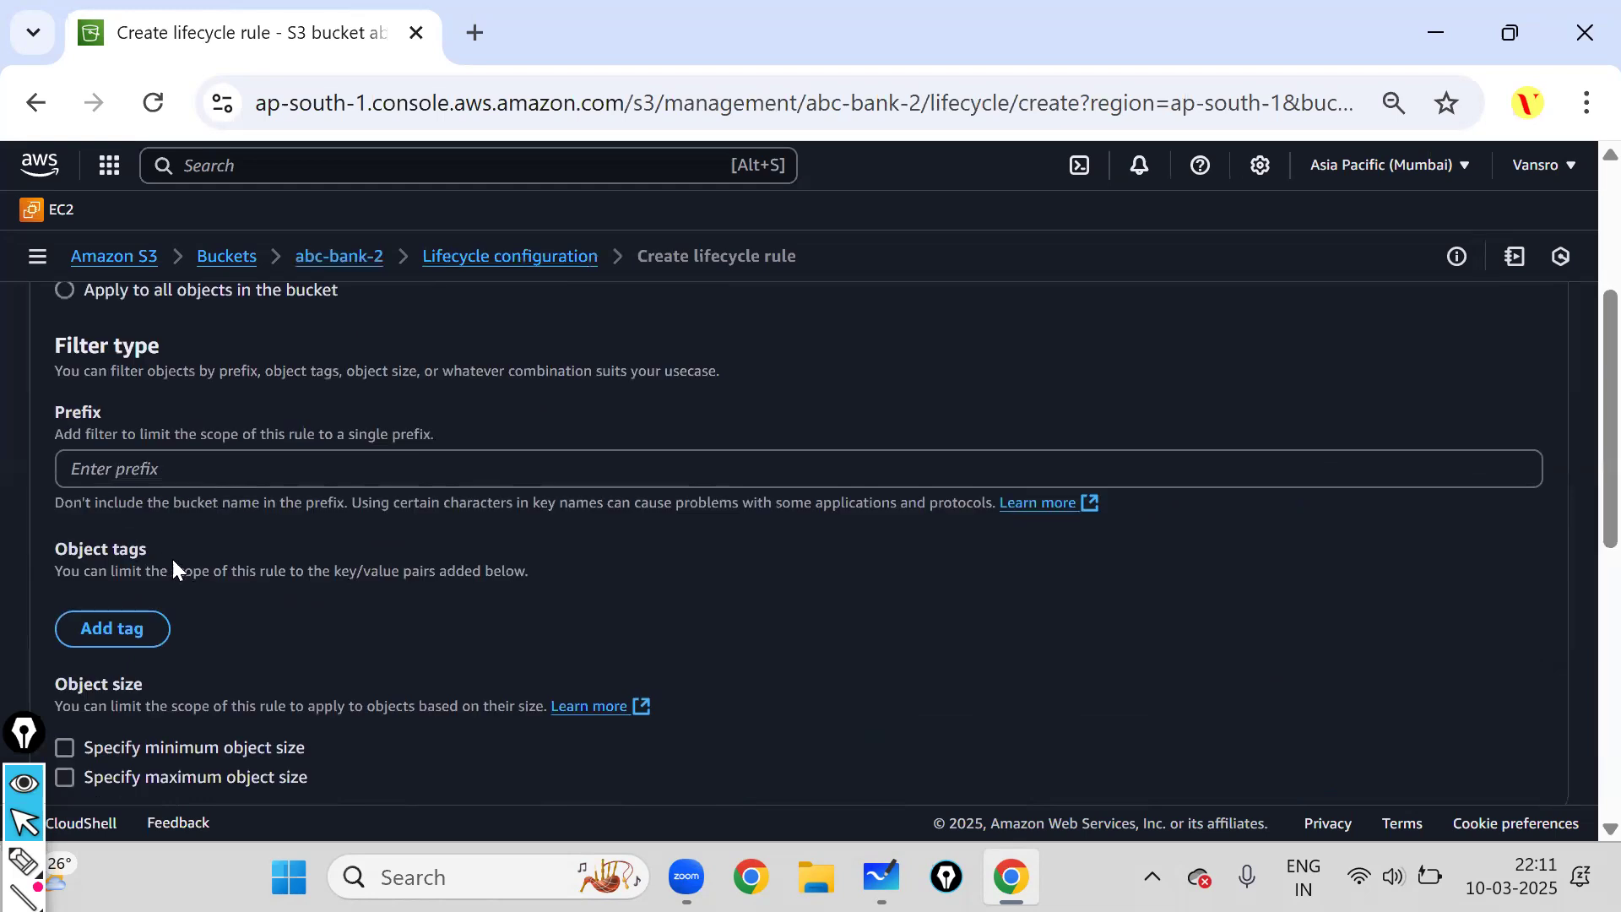
scroll(1571, 657, up, 15)
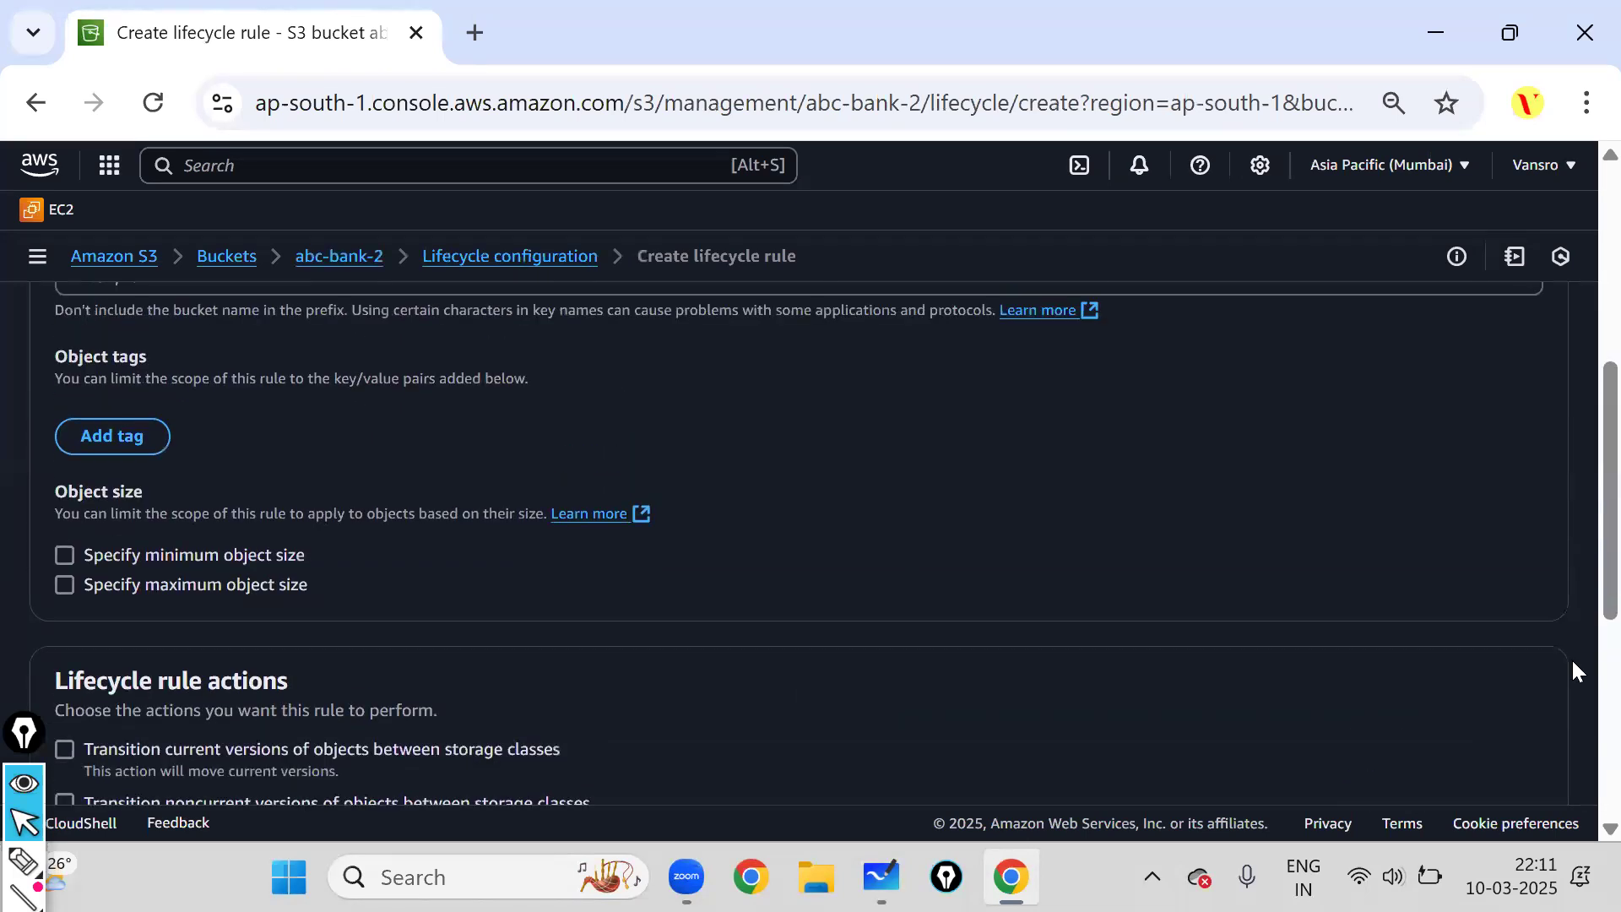
Return to the list of buckets and expand the Amazon S3 side navigation.
click(227, 263)
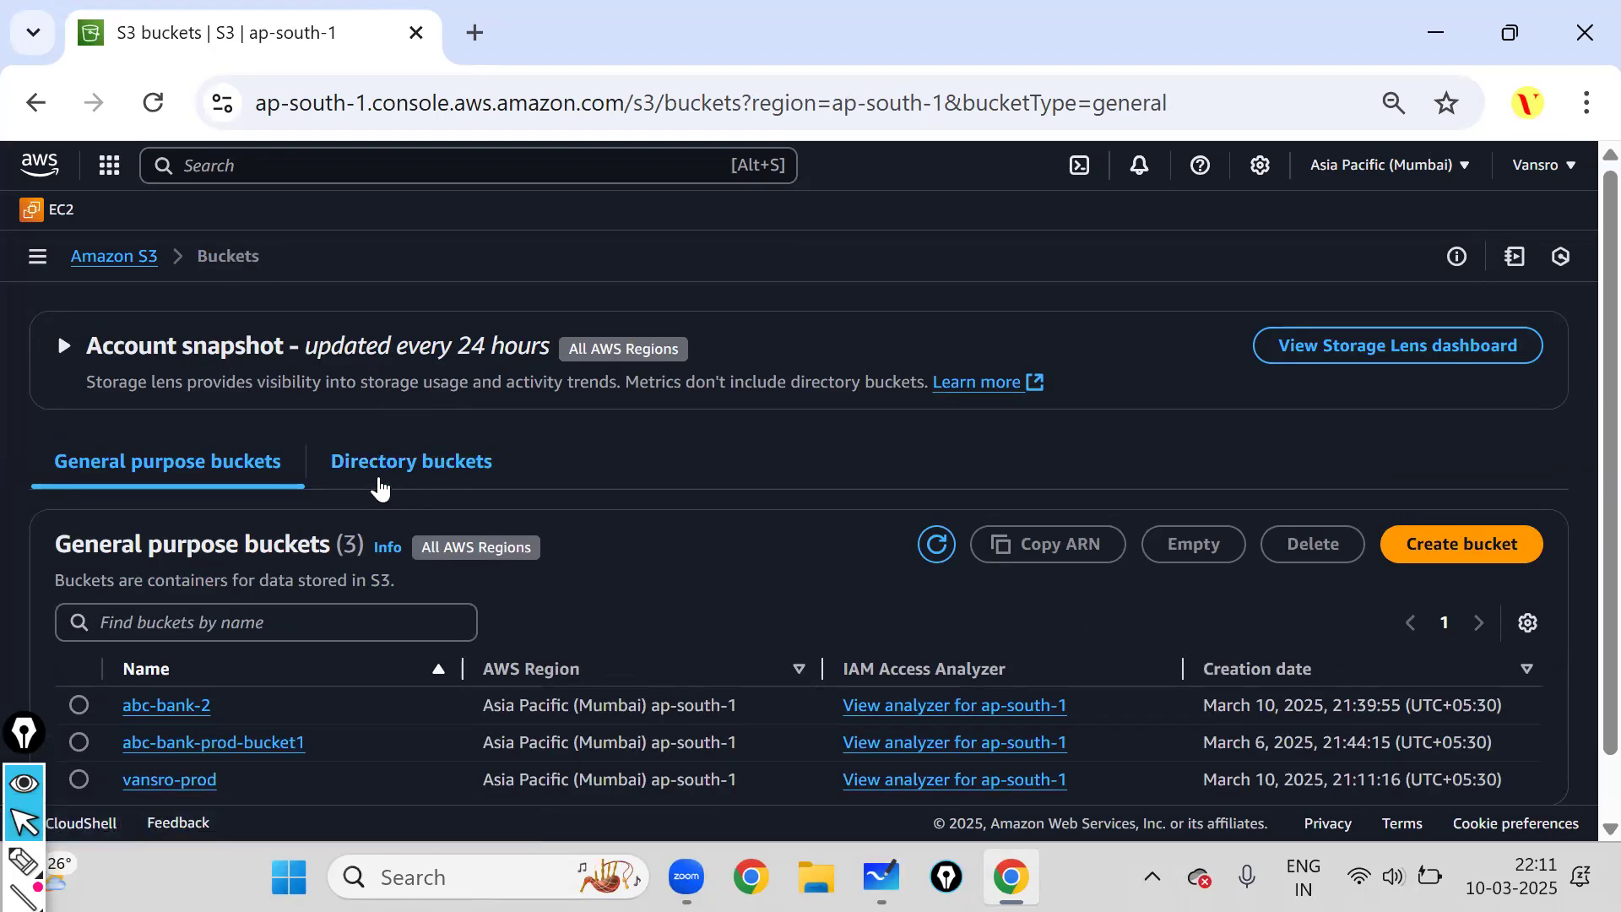
click(139, 257)
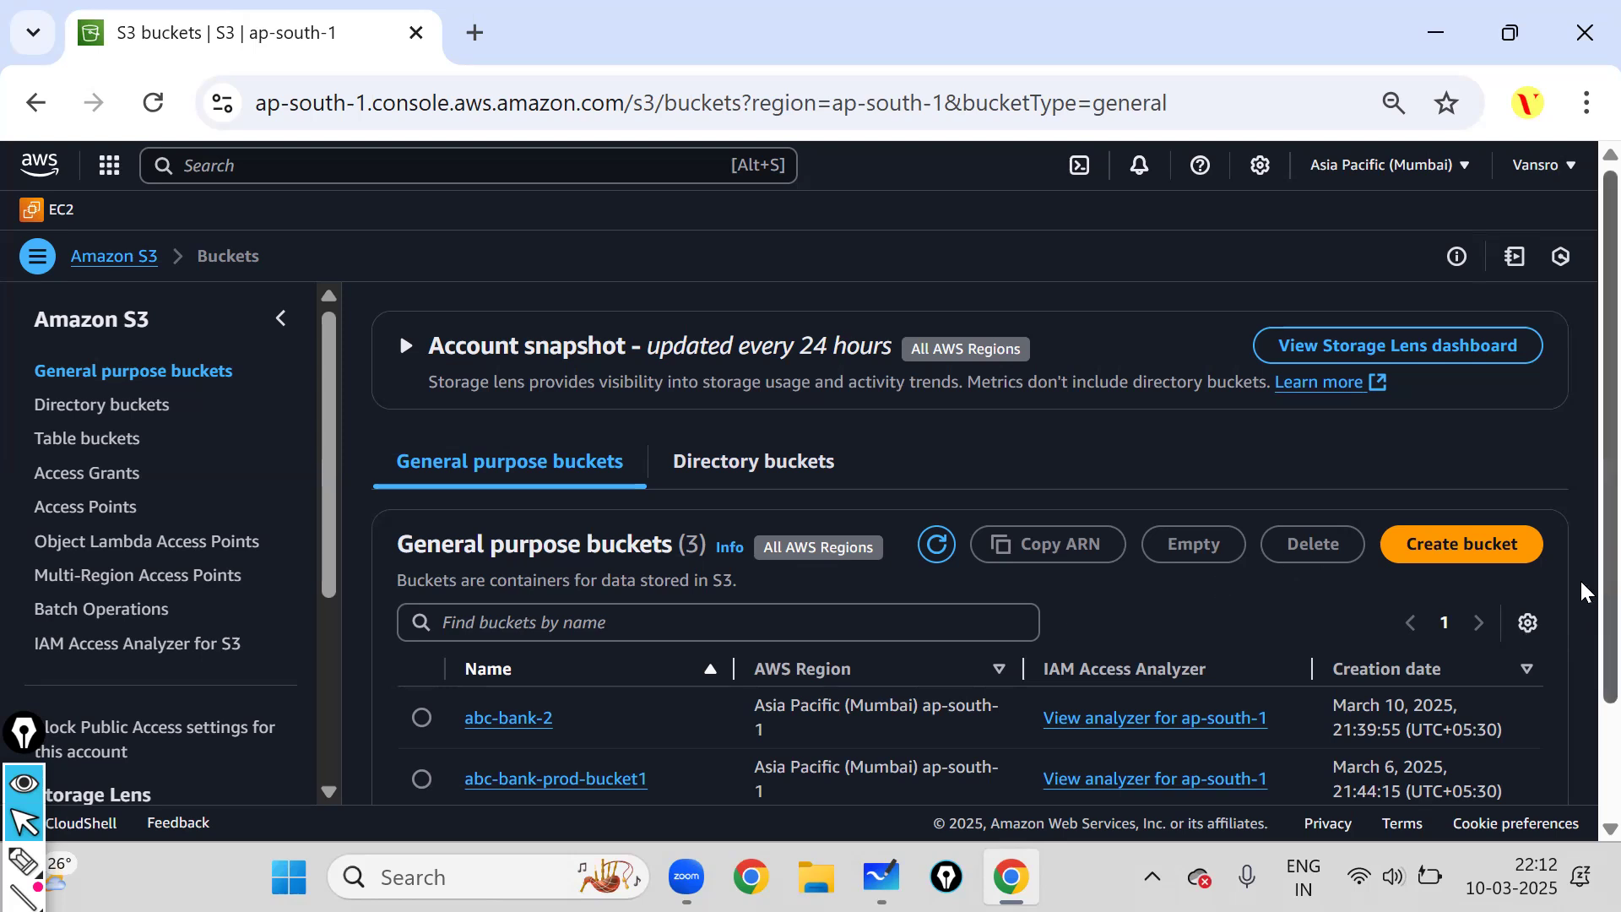
scroll(1274, 625, down, 2)
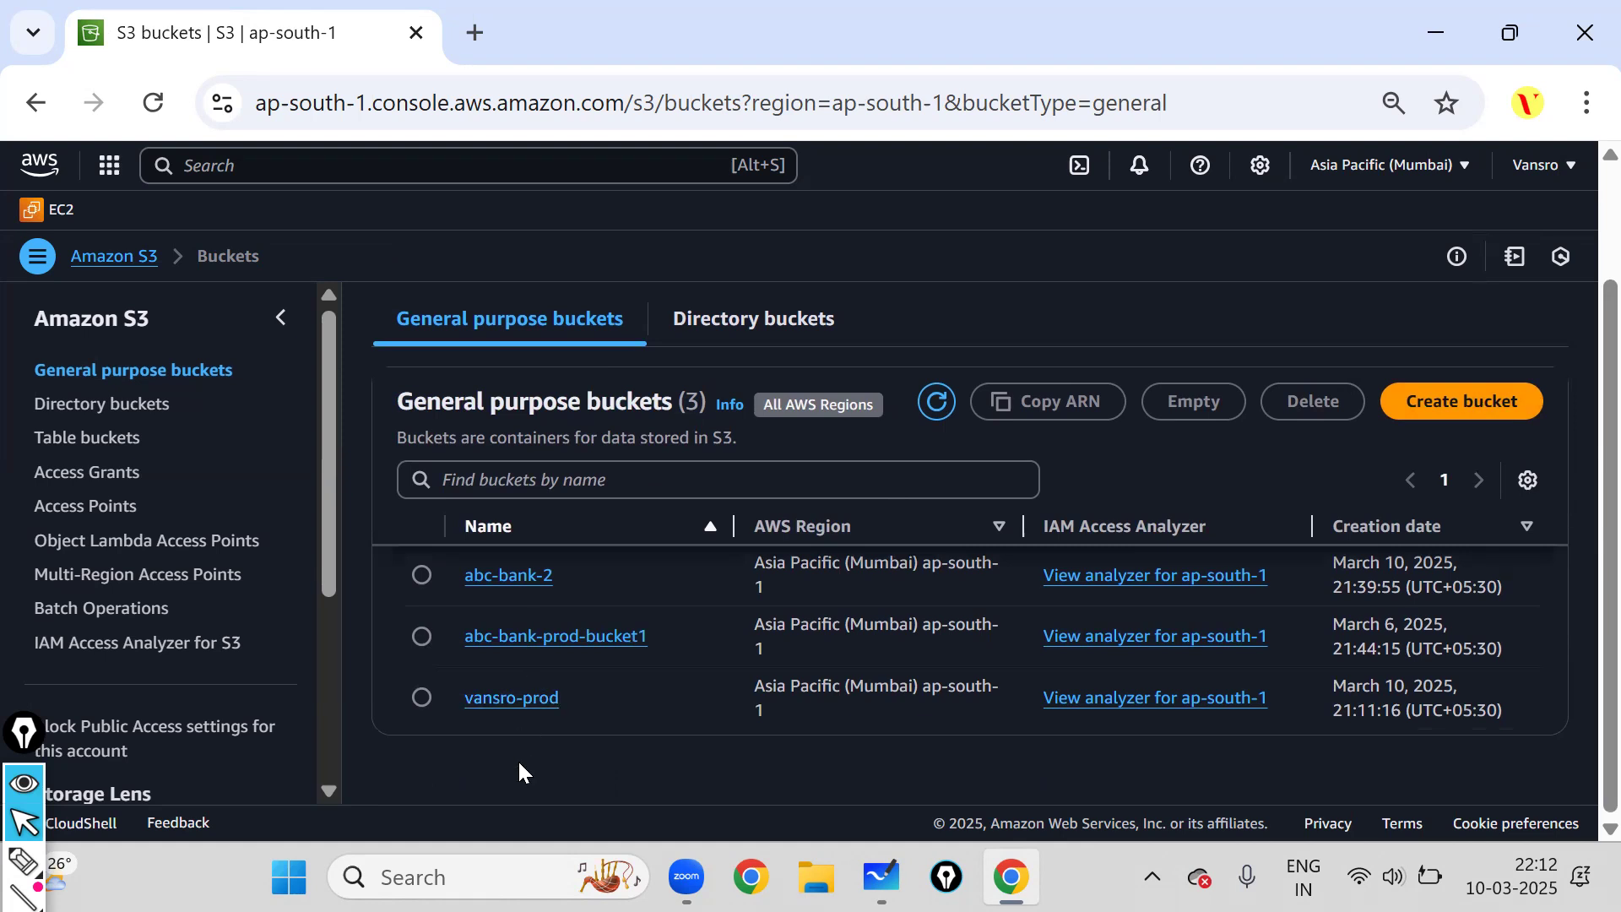
scroll(366, 600, up, 2)
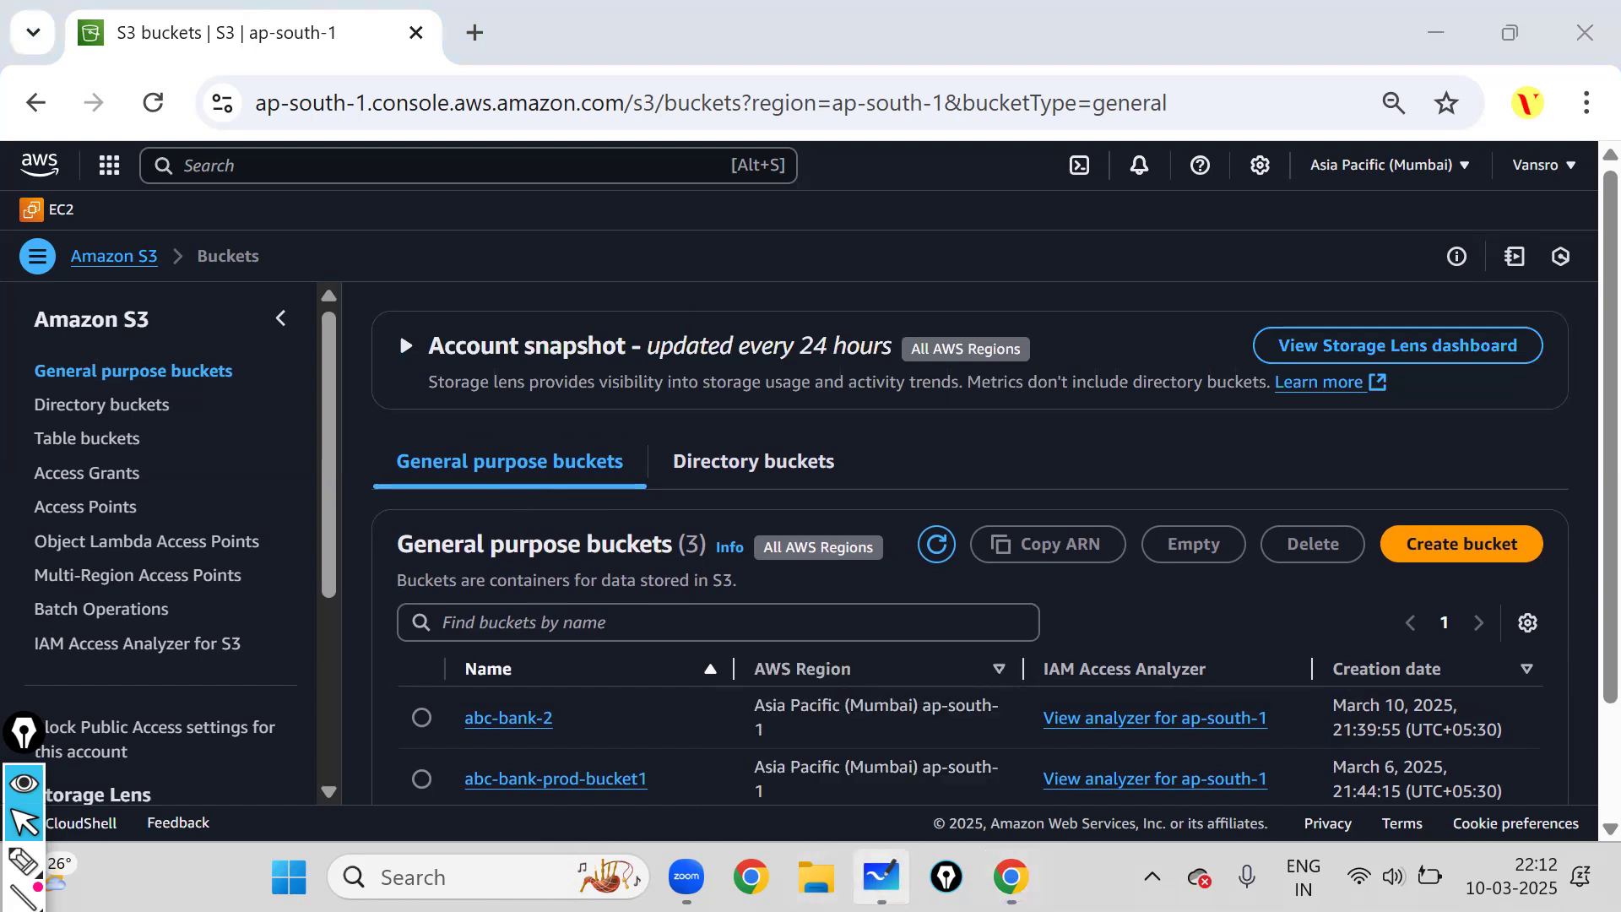
Switch to Microsoft Whiteboard and handwrite the underlined heading IAM Admin in blue on an empty area, with a line leading down from Admin.
click(881, 877)
click(657, 797)
mouse_move(525, 188)
mouse_down()
mouse_move(1099, 572)
mouse_move(1334, 631)
mouse_up()
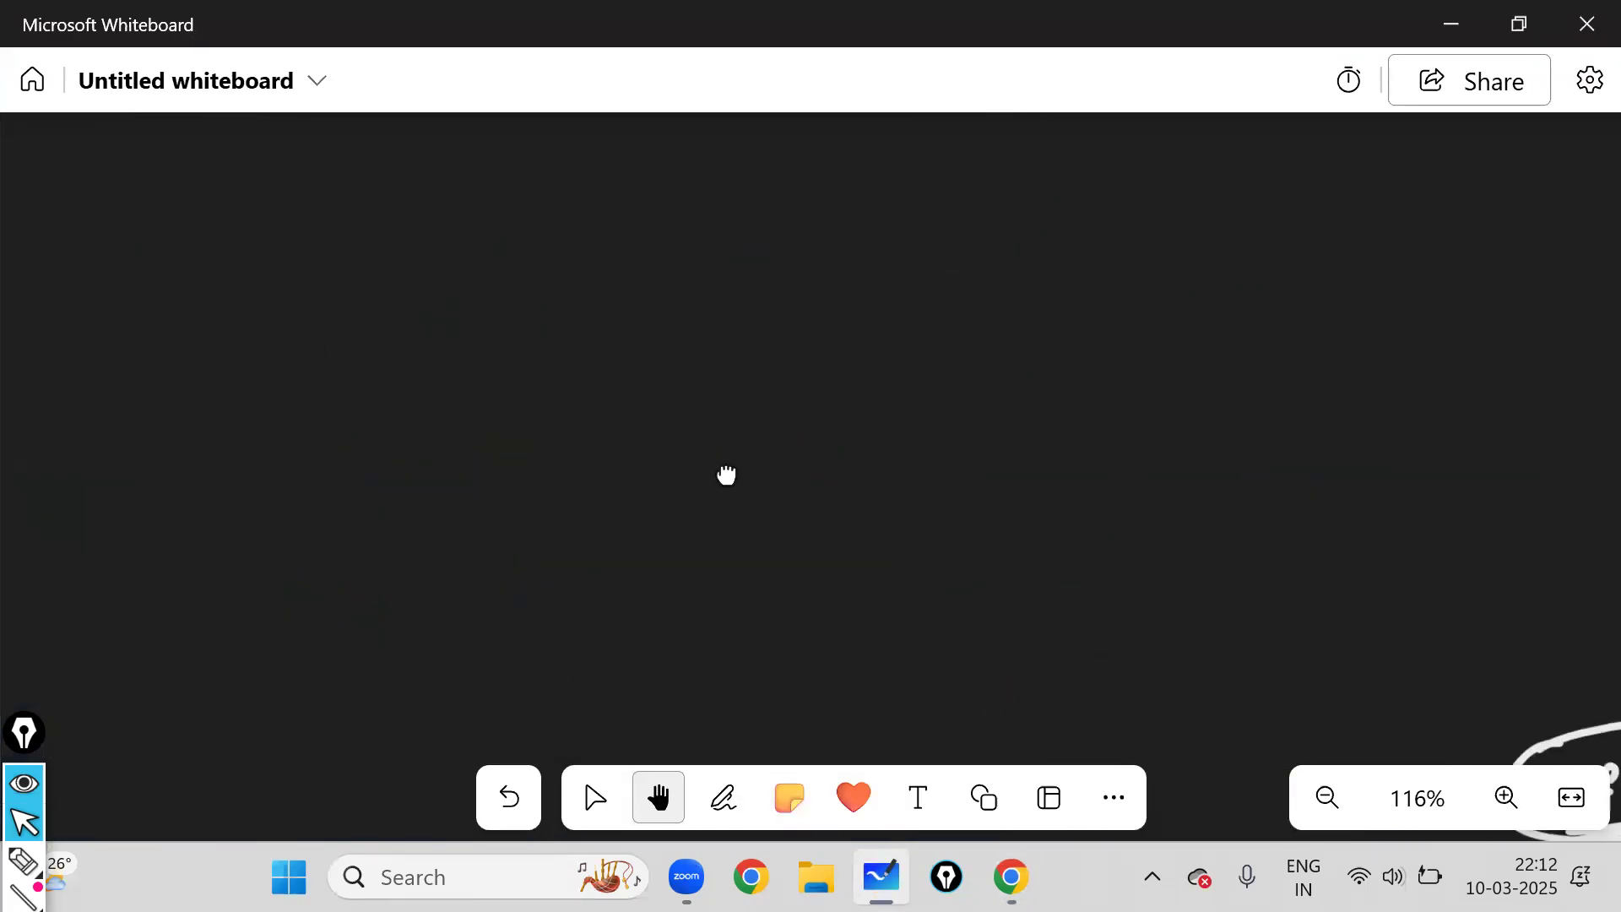
click(723, 797)
mouse_move(672, 207)
mouse_down()
mouse_move(659, 279)
mouse_move(636, 268)
mouse_move(757, 206)
mouse_move(796, 239)
mouse_move(848, 202)
mouse_up()
mouse_move(610, 338)
mouse_down()
mouse_move(838, 311)
mouse_move(647, 313)
mouse_up()
drag(949, 278, 1009, 258)
mouse_move(1051, 221)
mouse_down()
mouse_move(1059, 253)
mouse_move(1143, 232)
mouse_move(1102, 213)
mouse_up()
drag(901, 298, 1135, 286)
mouse_move(963, 285)
mouse_down()
mouse_move(1128, 275)
mouse_move(1208, 445)
mouse_move(1173, 459)
mouse_up()
drag(1209, 470, 1150, 479)
drag(1141, 498, 1209, 488)
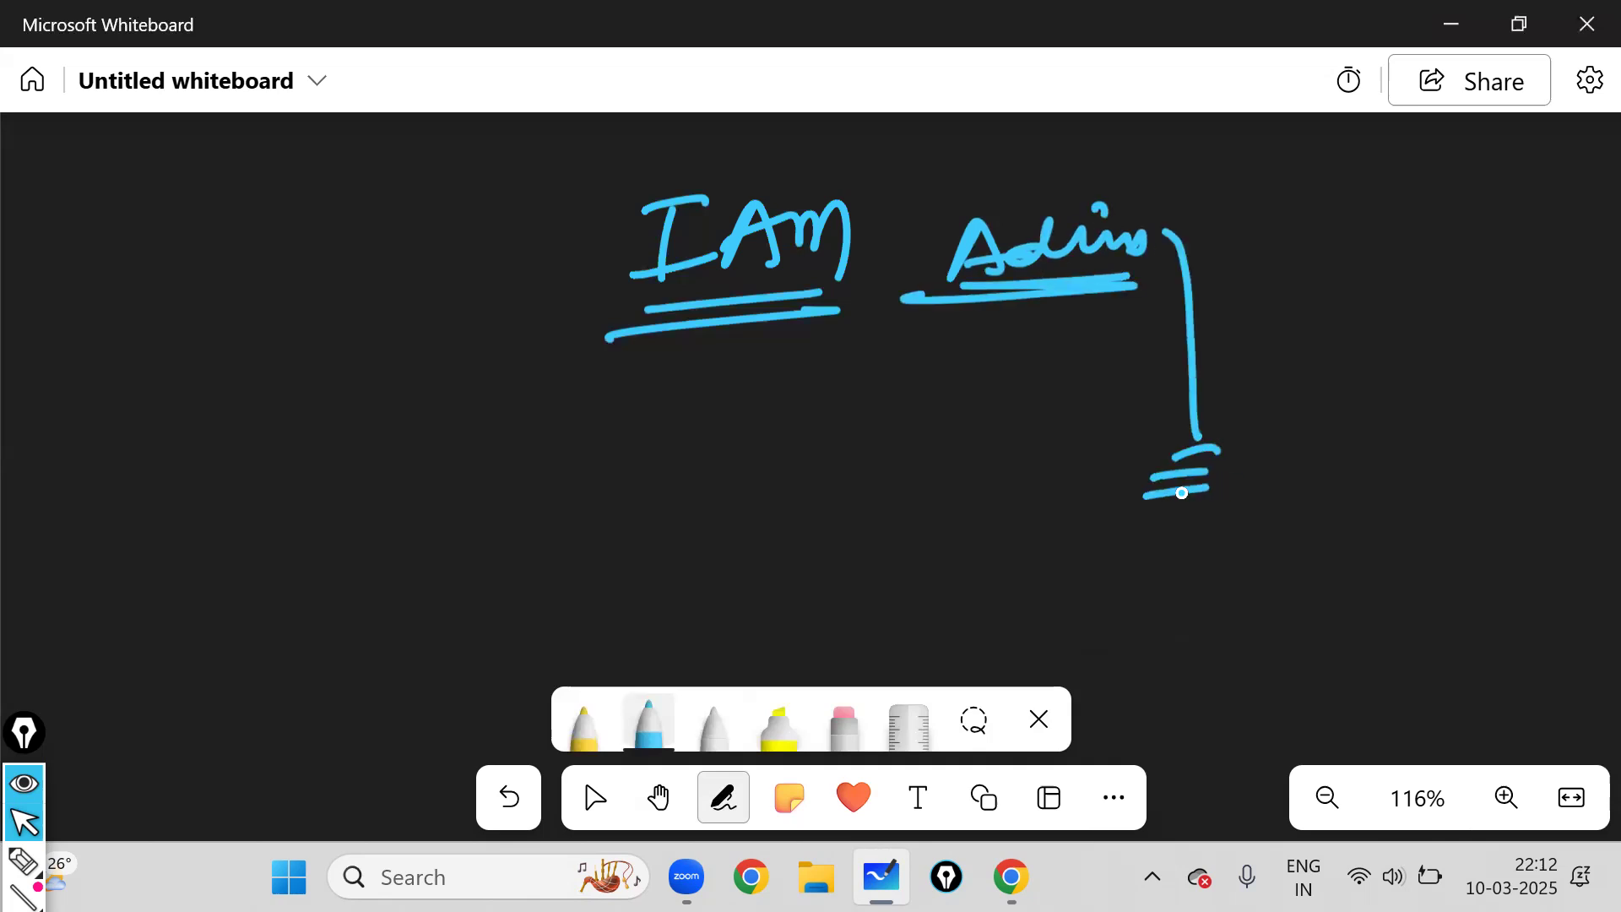
Draw a row of five white boxes below the IAM Admin heading.
click(713, 722)
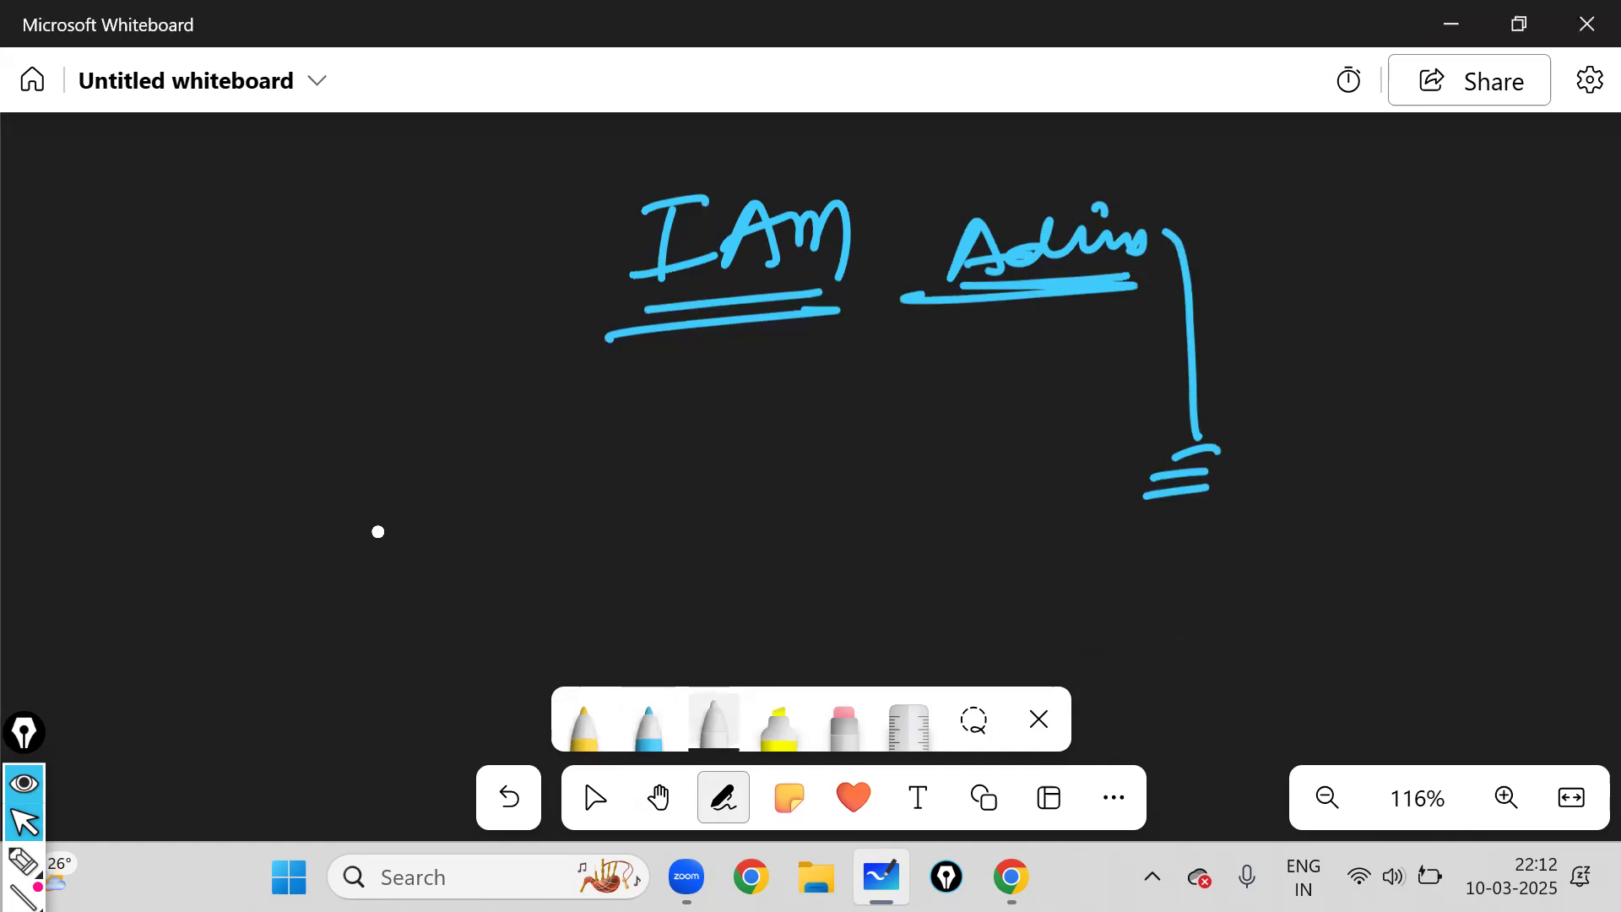
drag(389, 430, 511, 518)
mouse_move(435, 450)
mouse_down()
mouse_move(412, 439)
mouse_move(530, 517)
mouse_up()
drag(574, 416, 724, 498)
drag(774, 418, 907, 511)
mouse_move(1018, 415)
mouse_down()
mouse_move(1004, 530)
mouse_move(1211, 510)
mouse_up()
drag(1272, 393, 1437, 504)
Label the first three boxes EC2, S3 and VPC in blue, scribble placeholders for the other two, and circle the whole row.
click(648, 724)
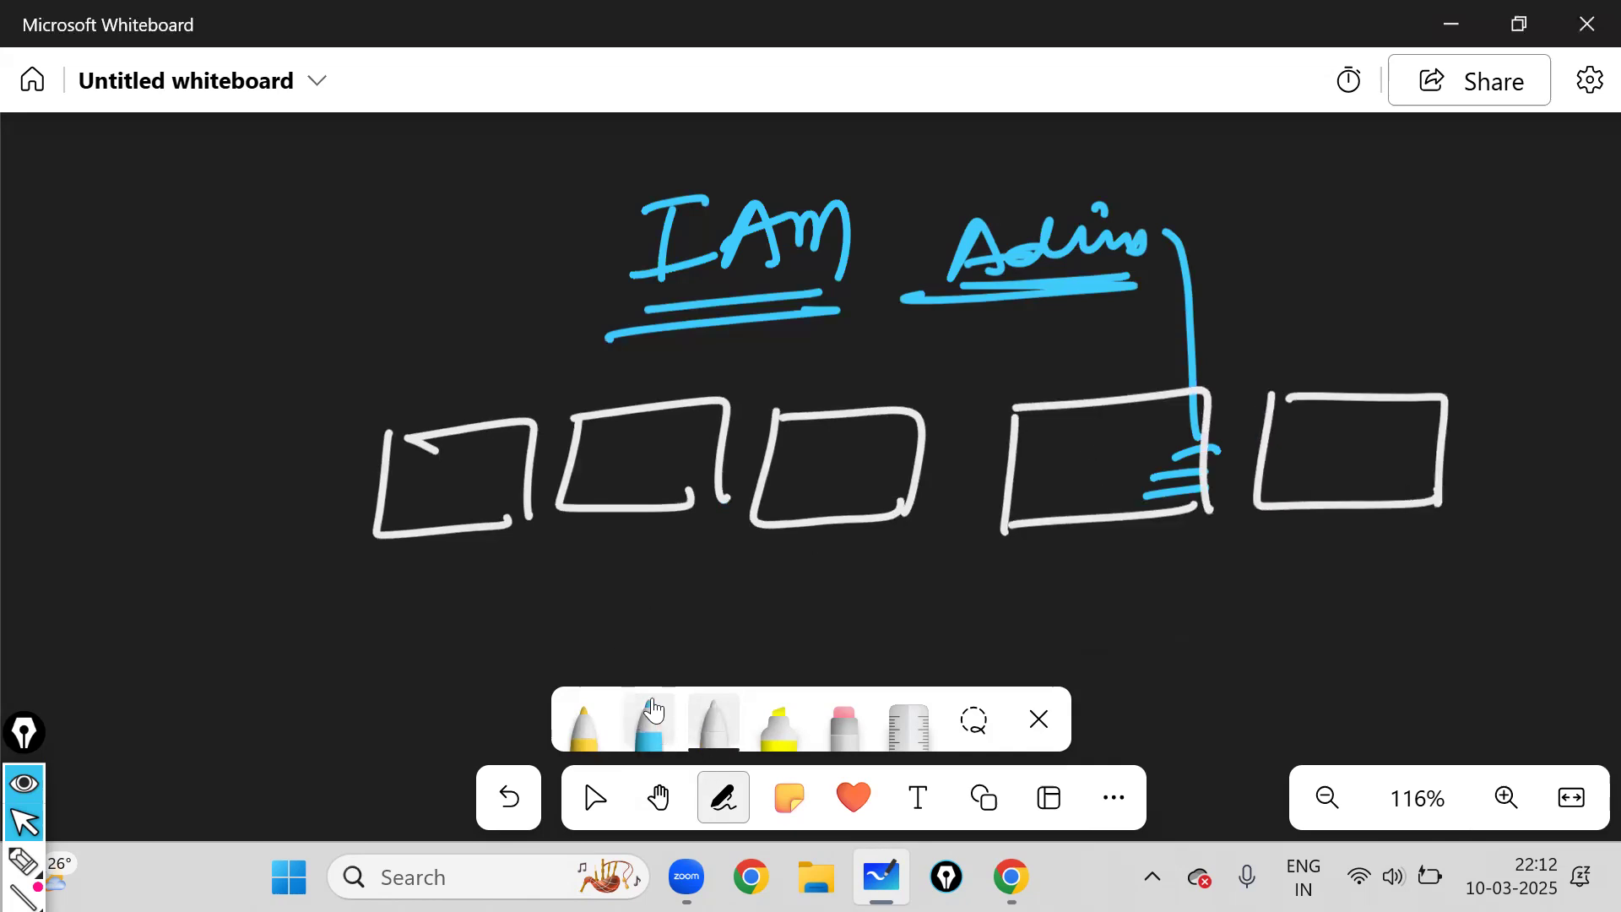
drag(411, 482, 478, 498)
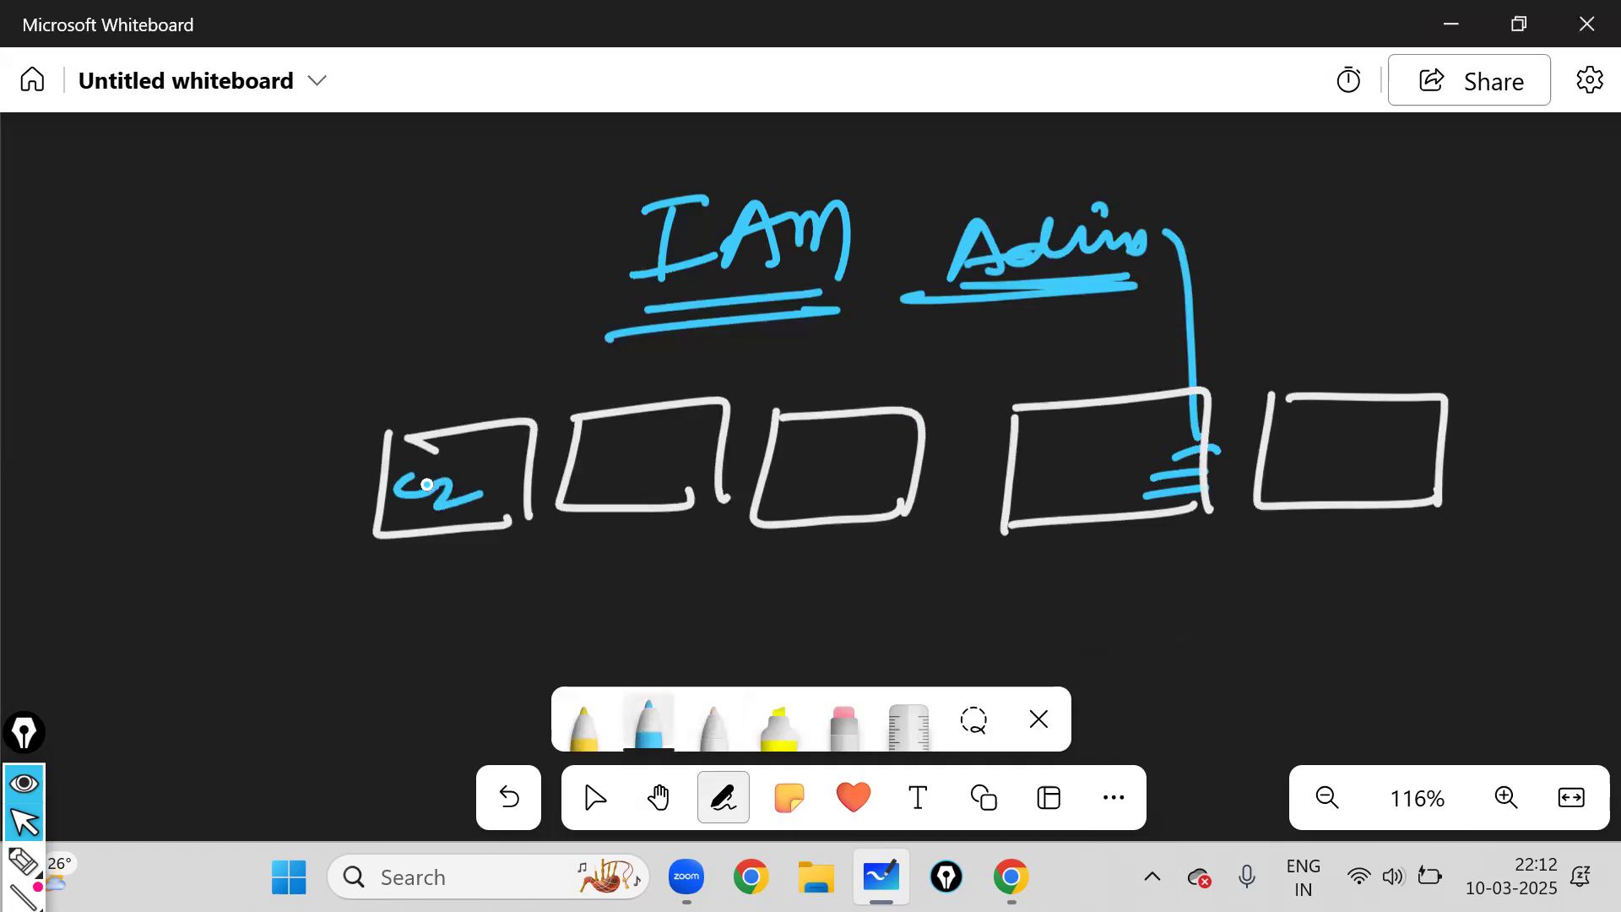
drag(626, 453, 612, 493)
drag(632, 466, 640, 502)
mouse_move(787, 456)
mouse_down()
mouse_move(823, 460)
mouse_move(819, 493)
mouse_up()
mouse_move(831, 476)
mouse_down()
mouse_move(856, 460)
mouse_move(866, 484)
mouse_up()
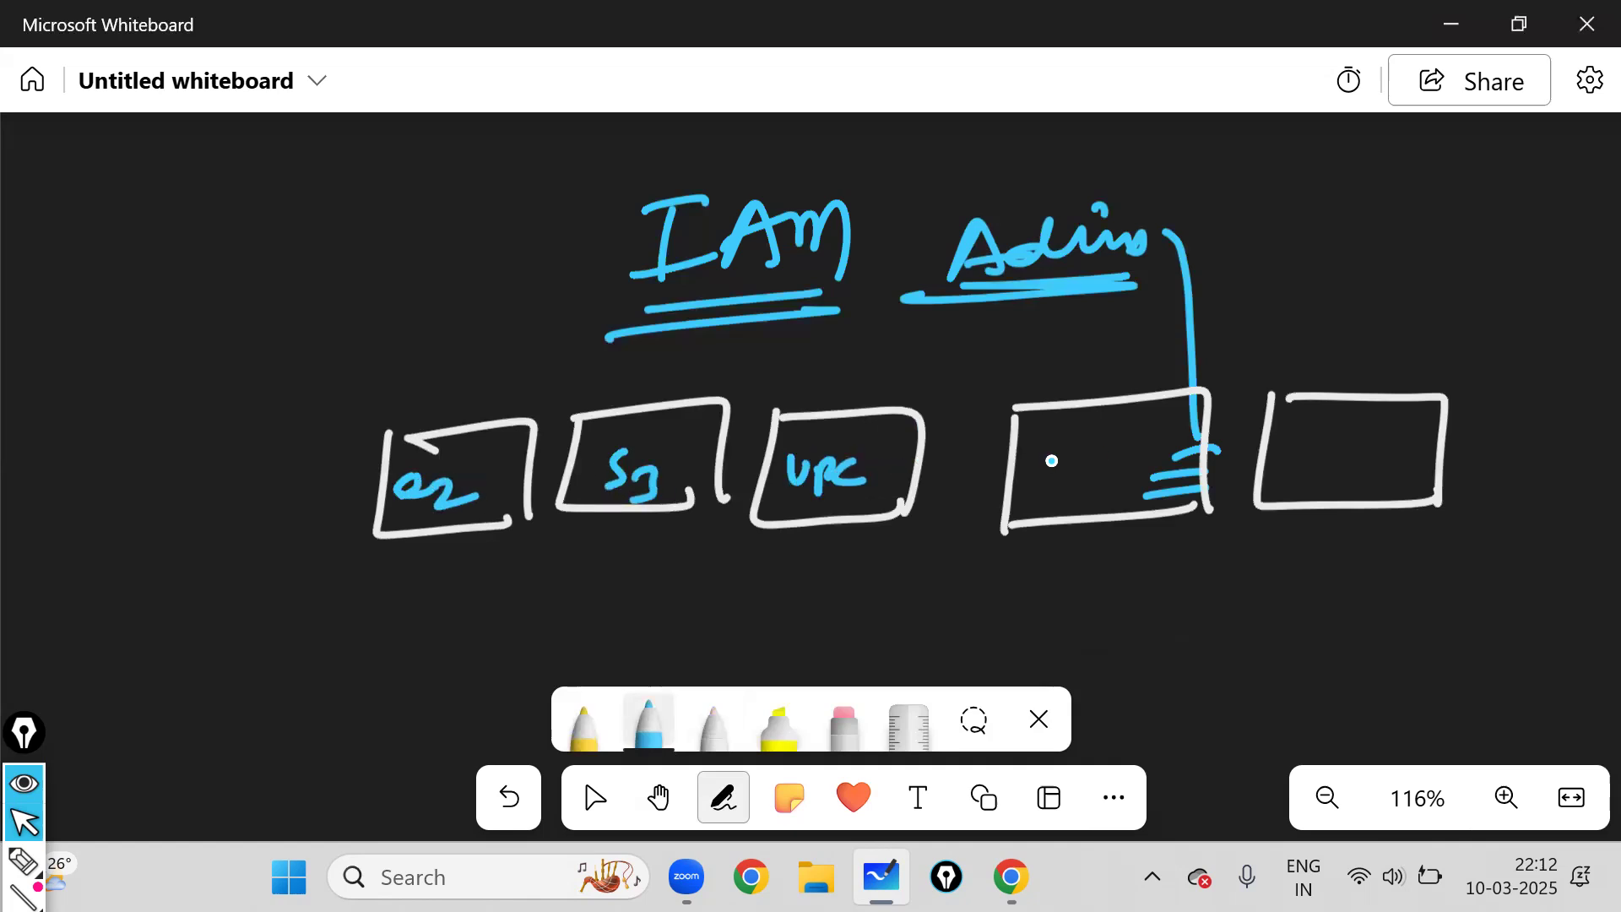
drag(1048, 460, 1344, 455)
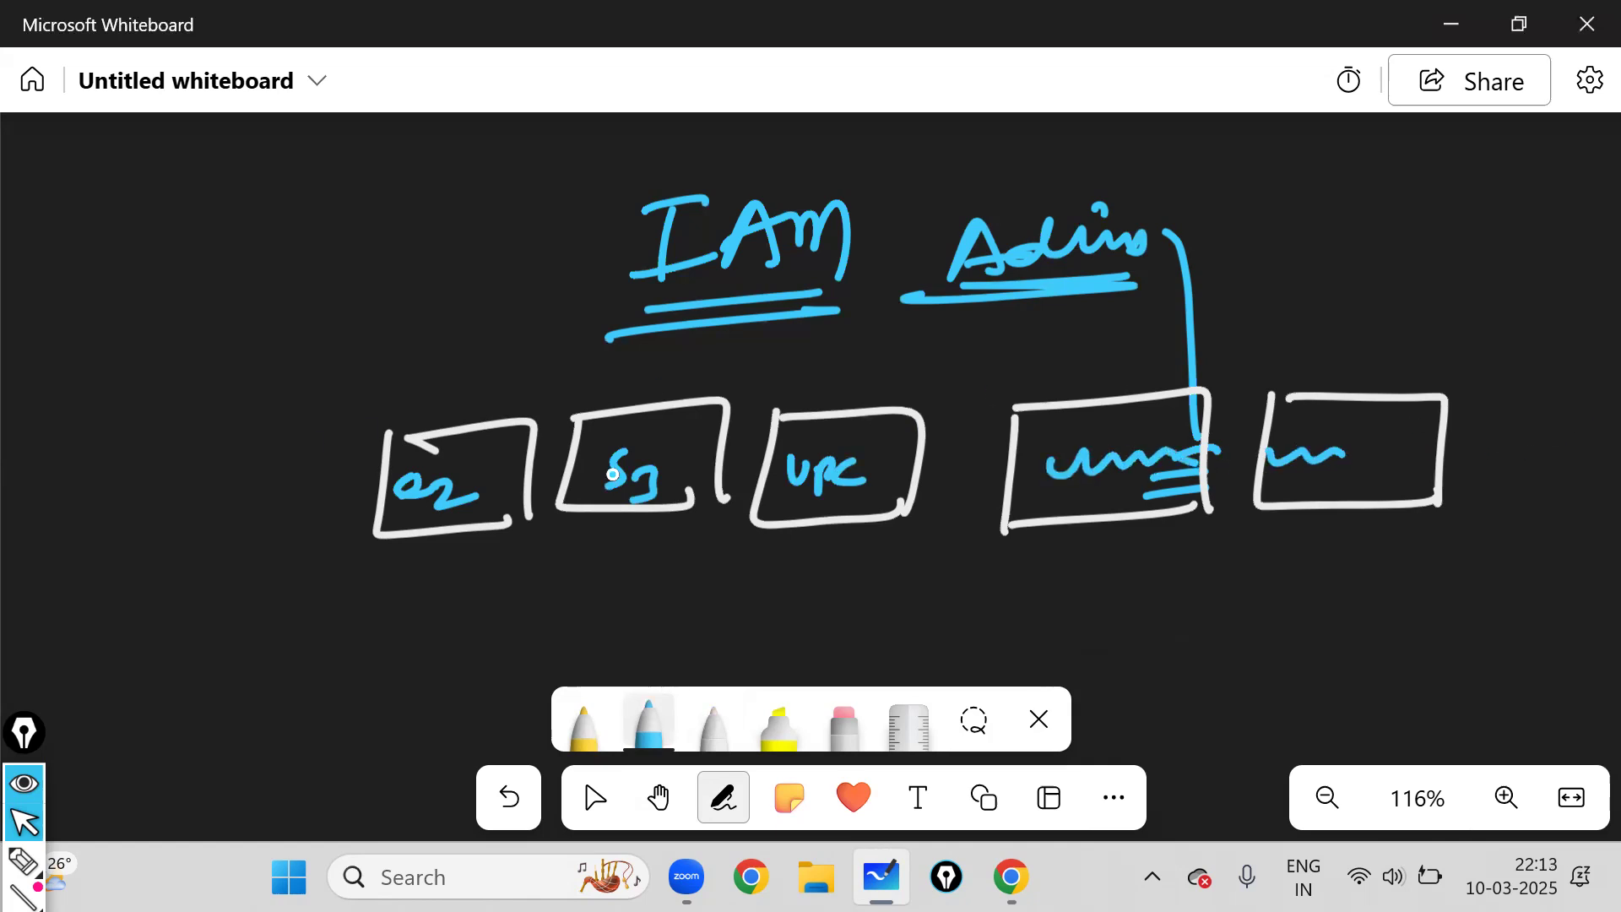
mouse_move(174, 473)
mouse_down()
mouse_move(1401, 595)
mouse_move(353, 361)
mouse_up()
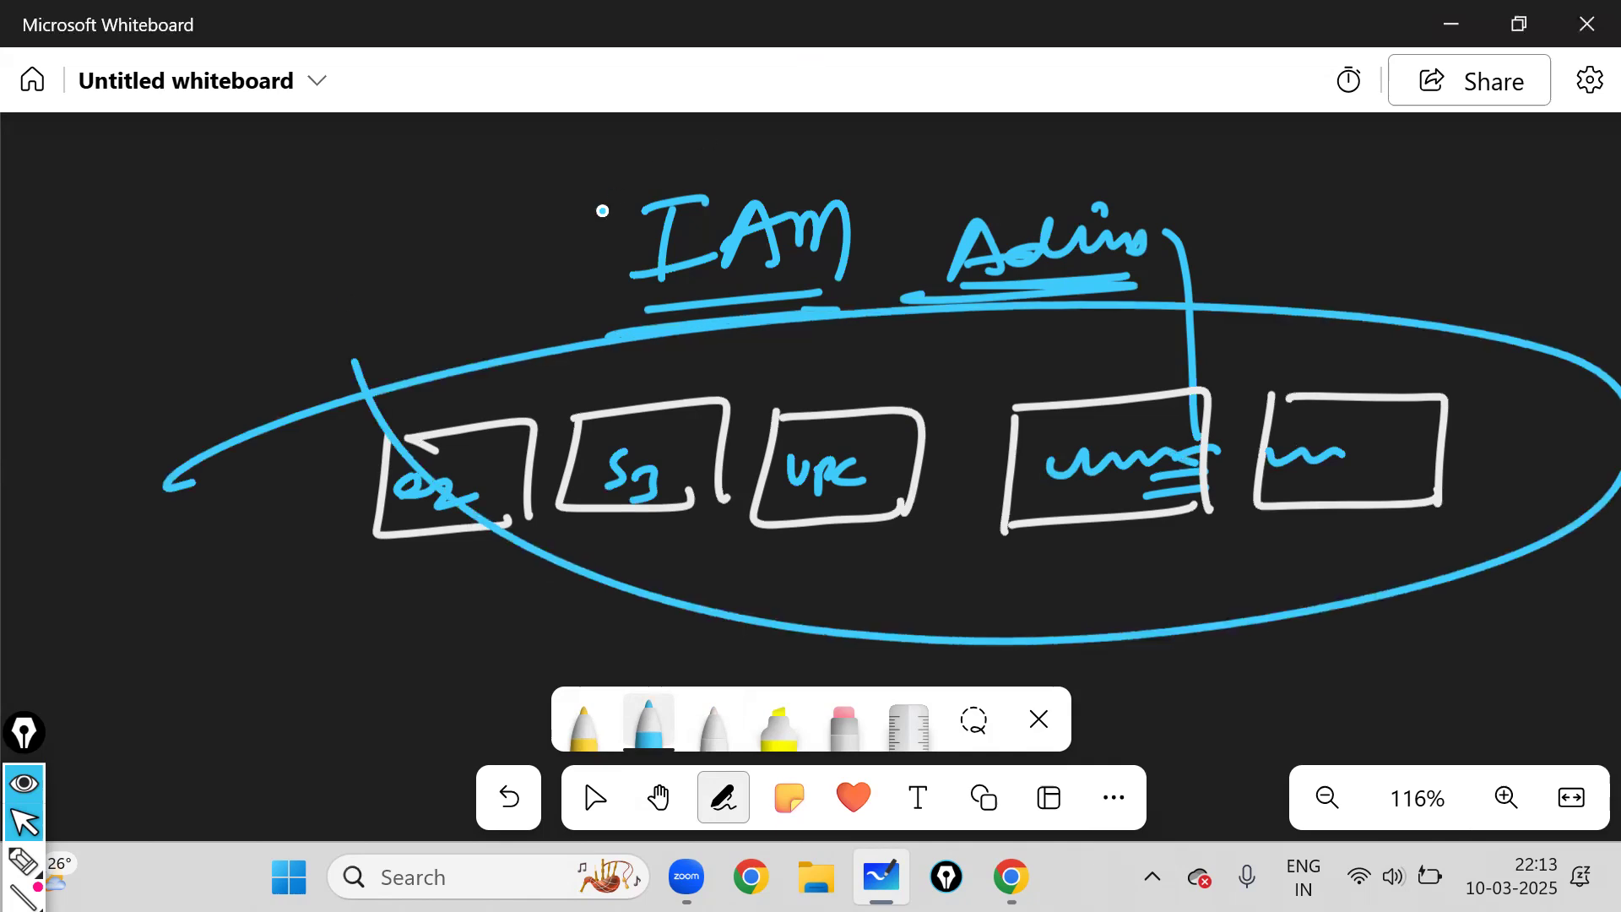
Circle IAM and the S3 box in white and draw arrows from IAM to the S3 and VPC boxes.
click(703, 728)
mouse_move(655, 215)
mouse_down()
mouse_move(844, 221)
mouse_move(564, 315)
mouse_up()
drag(514, 332, 566, 323)
mouse_move(629, 403)
mouse_down()
mouse_move(718, 448)
mouse_move(625, 399)
mouse_up()
drag(626, 522, 652, 509)
drag(625, 297, 609, 427)
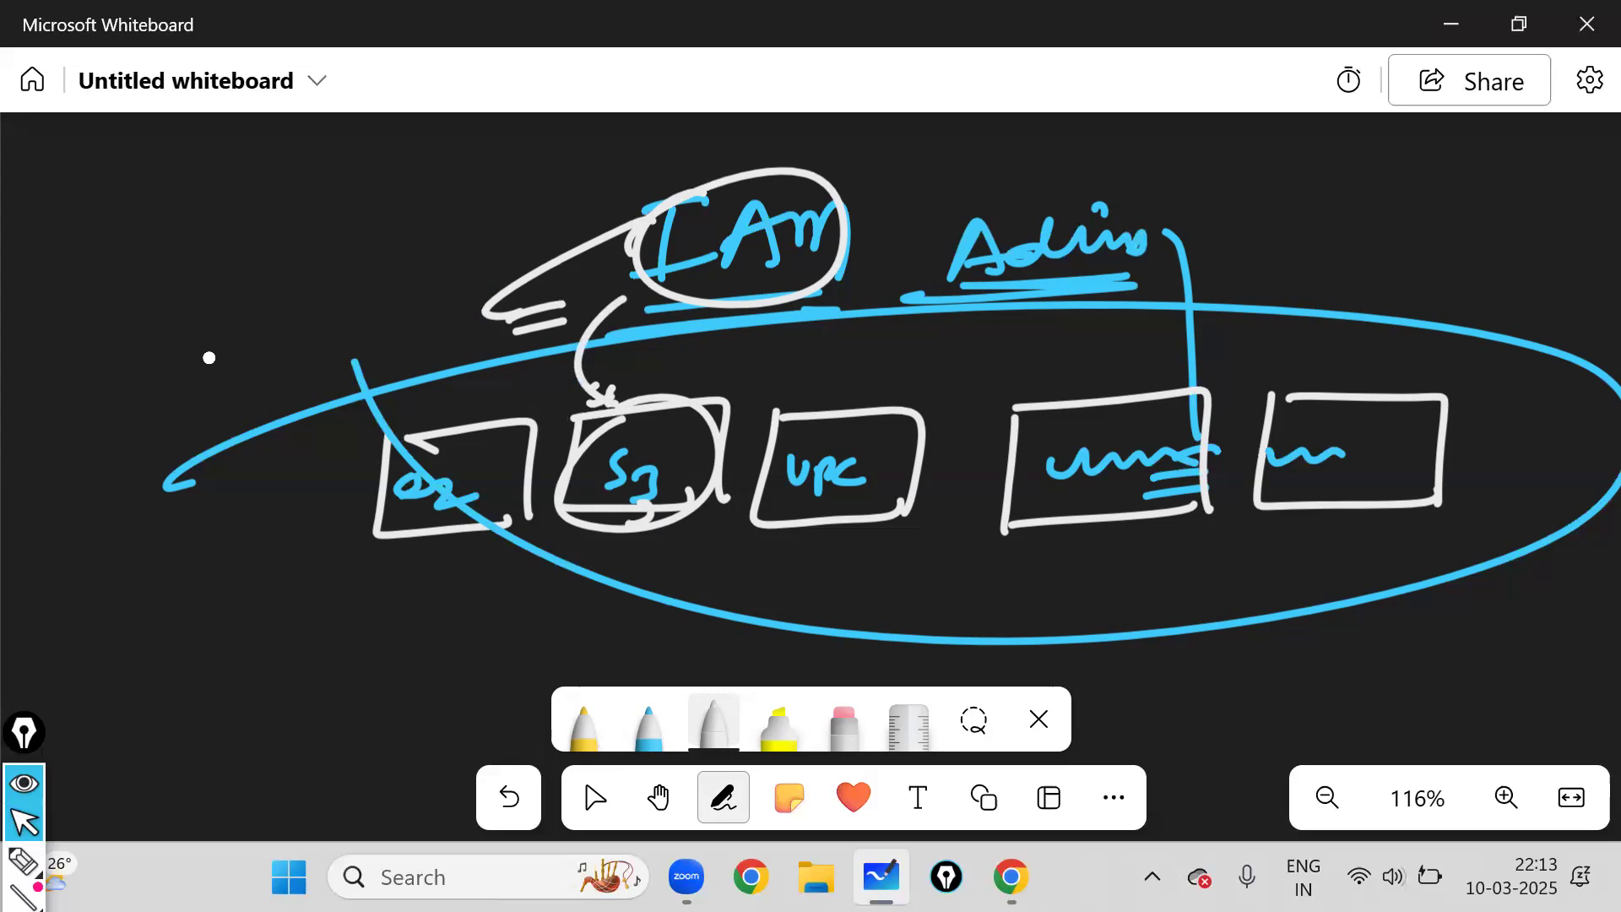
mouse_move(790, 310)
mouse_down()
mouse_move(810, 397)
mouse_move(777, 428)
mouse_up()
Add groups of short white strokes beside the EC2 box, with a curved line leading down from the lowest group.
click(657, 797)
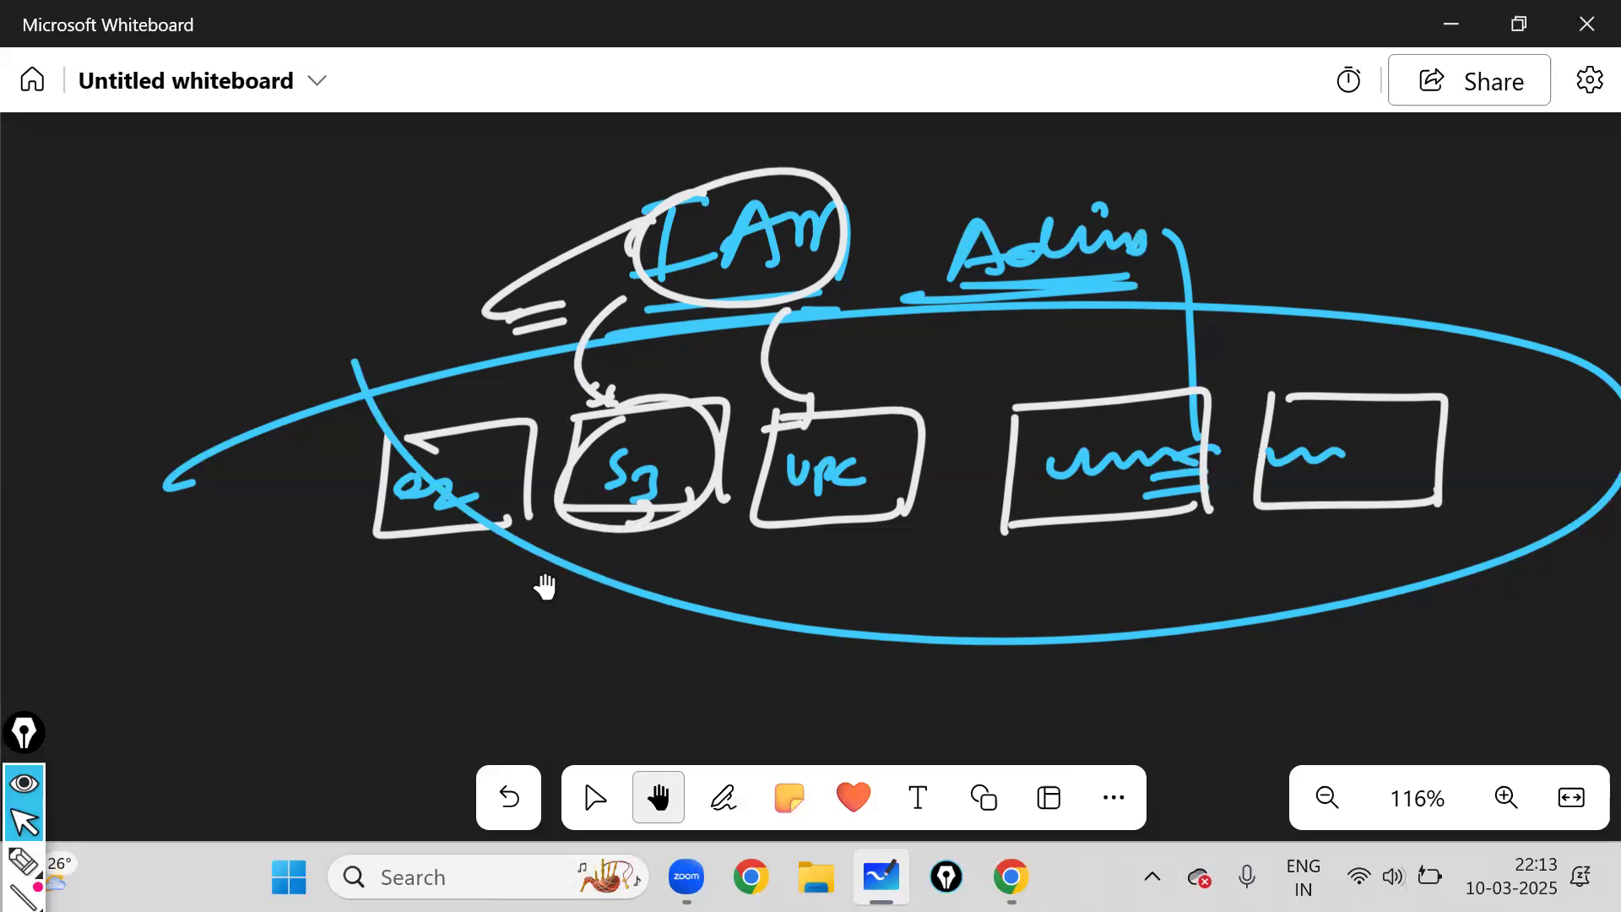
drag(503, 570, 604, 585)
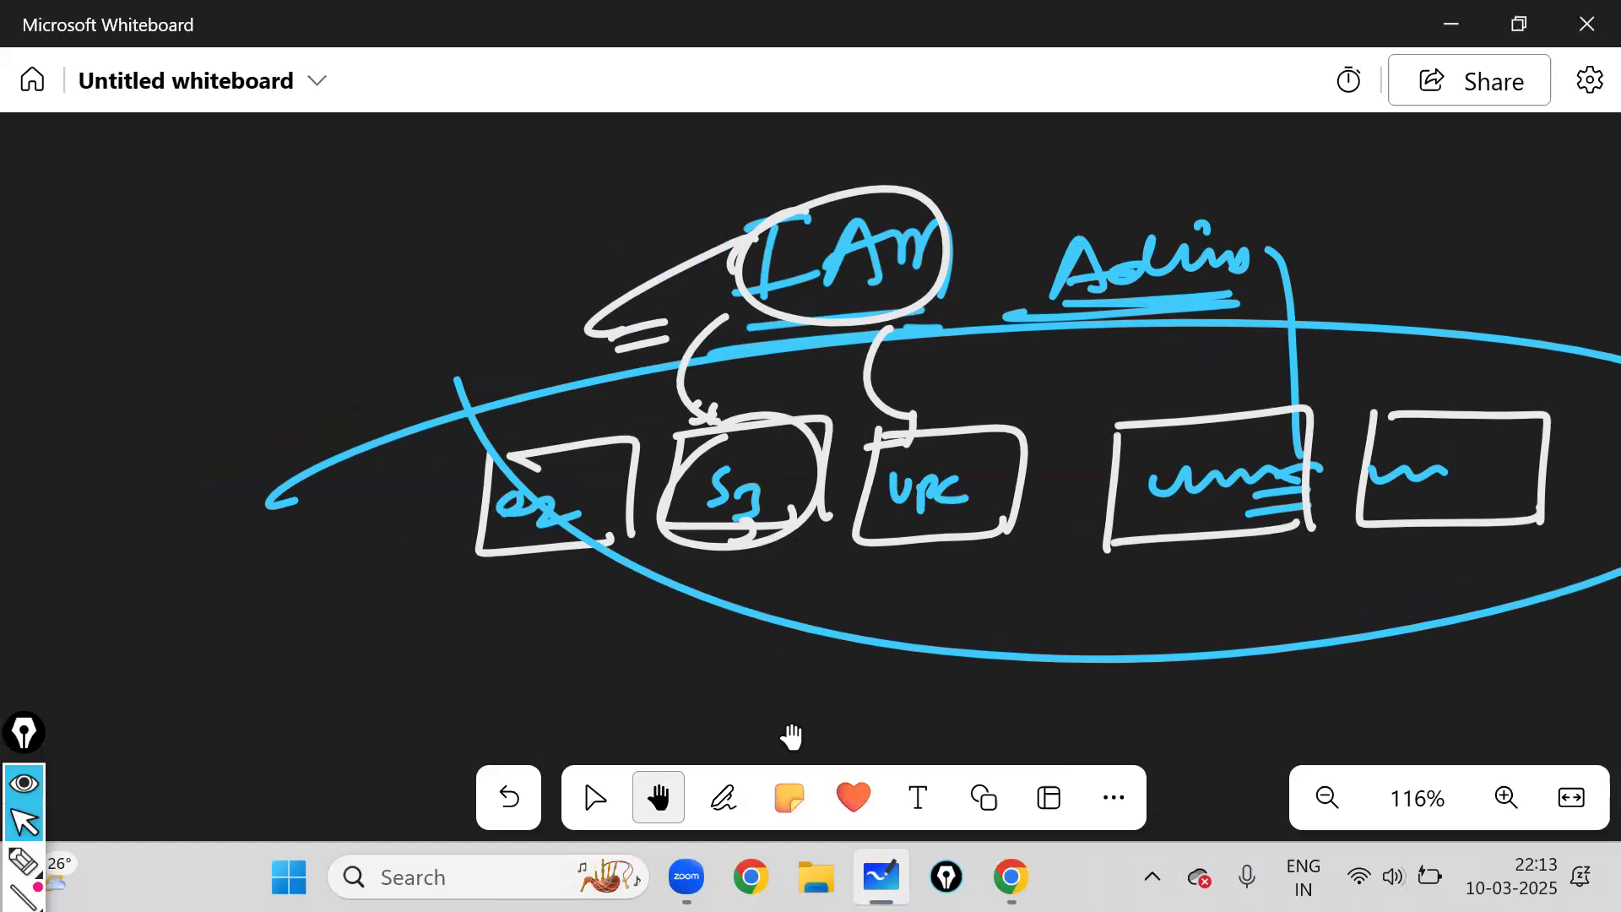
click(714, 800)
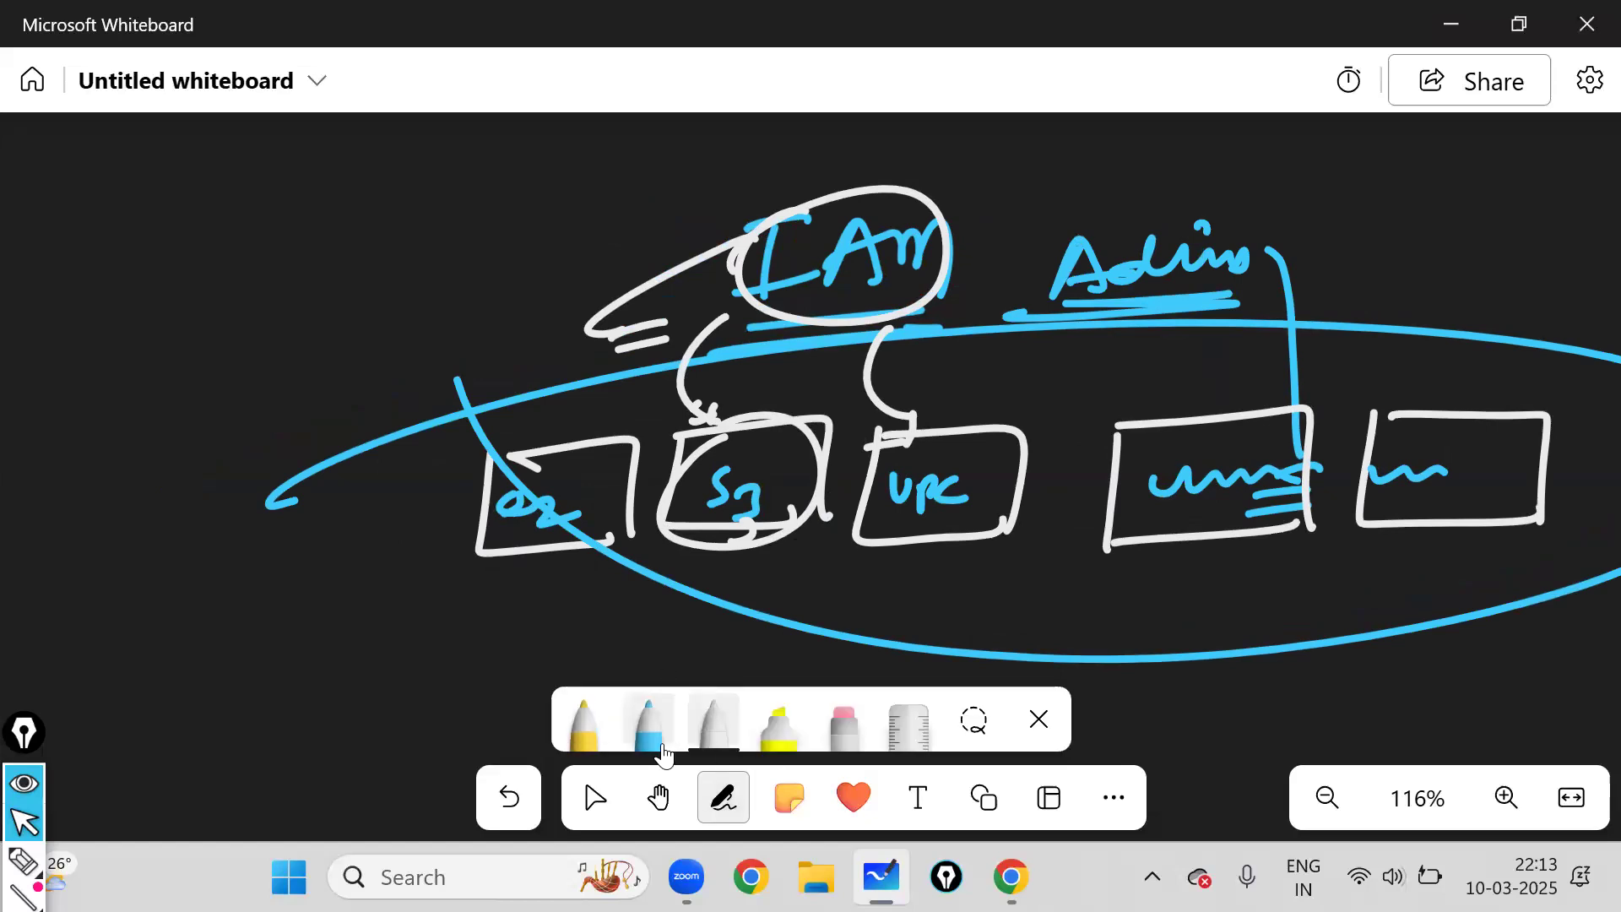
click(716, 731)
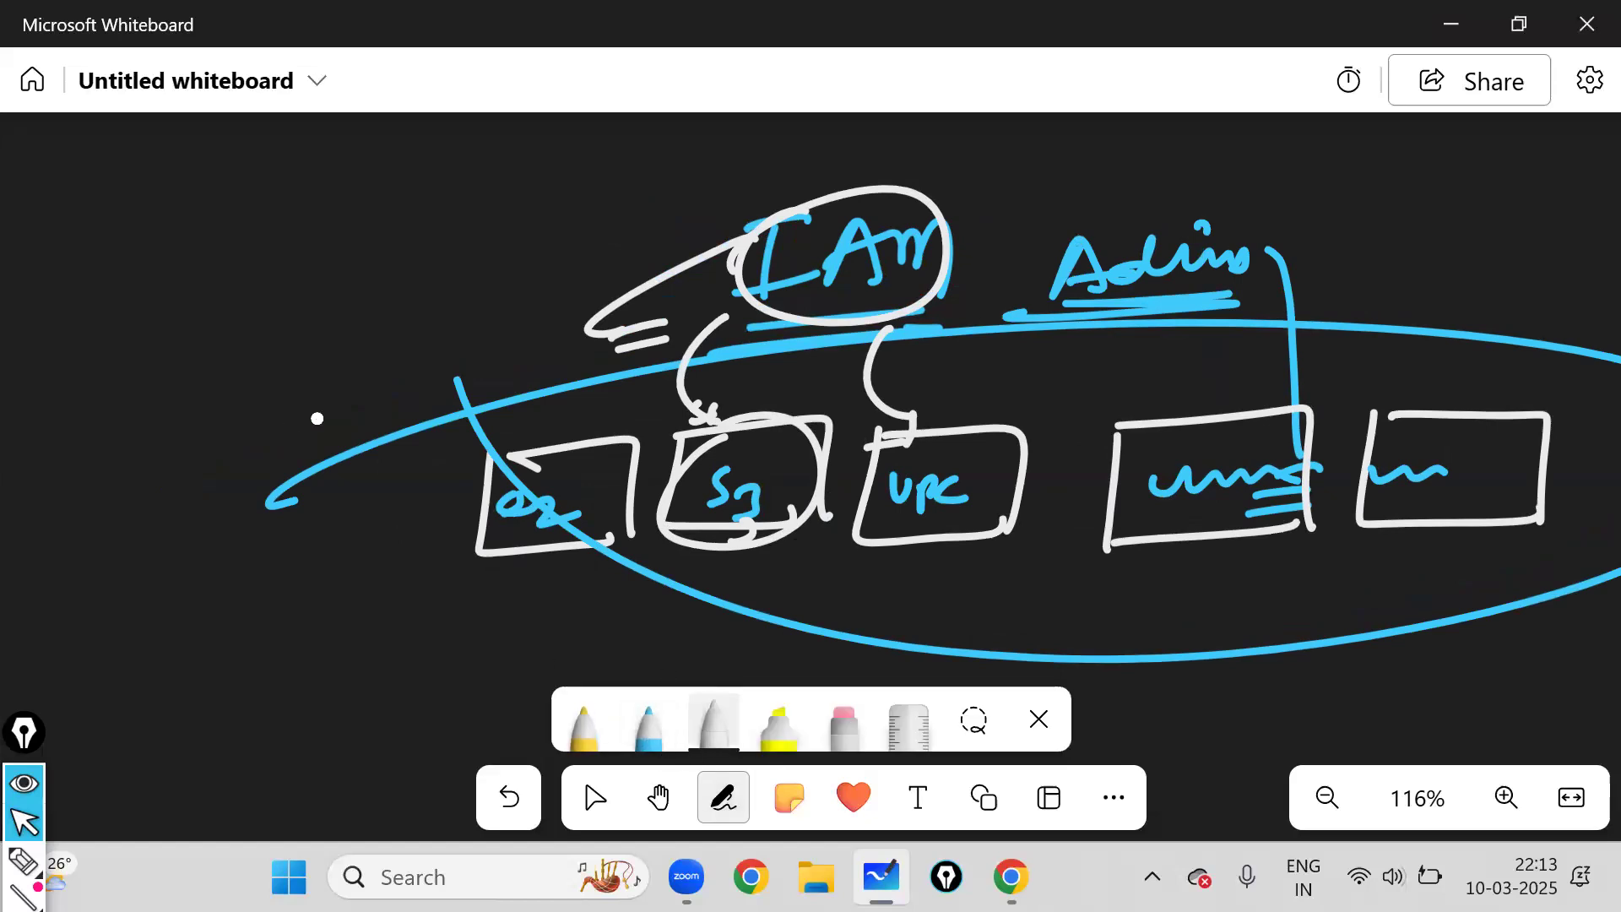
drag(262, 433, 321, 414)
drag(275, 451, 321, 438)
drag(280, 471, 327, 461)
mouse_move(302, 549)
mouse_down()
mouse_move(334, 539)
mouse_move(353, 559)
mouse_up()
drag(306, 589, 367, 578)
mouse_move(326, 595)
mouse_down()
mouse_move(369, 586)
mouse_move(414, 629)
mouse_up()
mouse_move(391, 635)
mouse_down()
mouse_move(429, 626)
mouse_move(454, 651)
mouse_up()
drag(327, 364, 371, 353)
drag(326, 395, 375, 384)
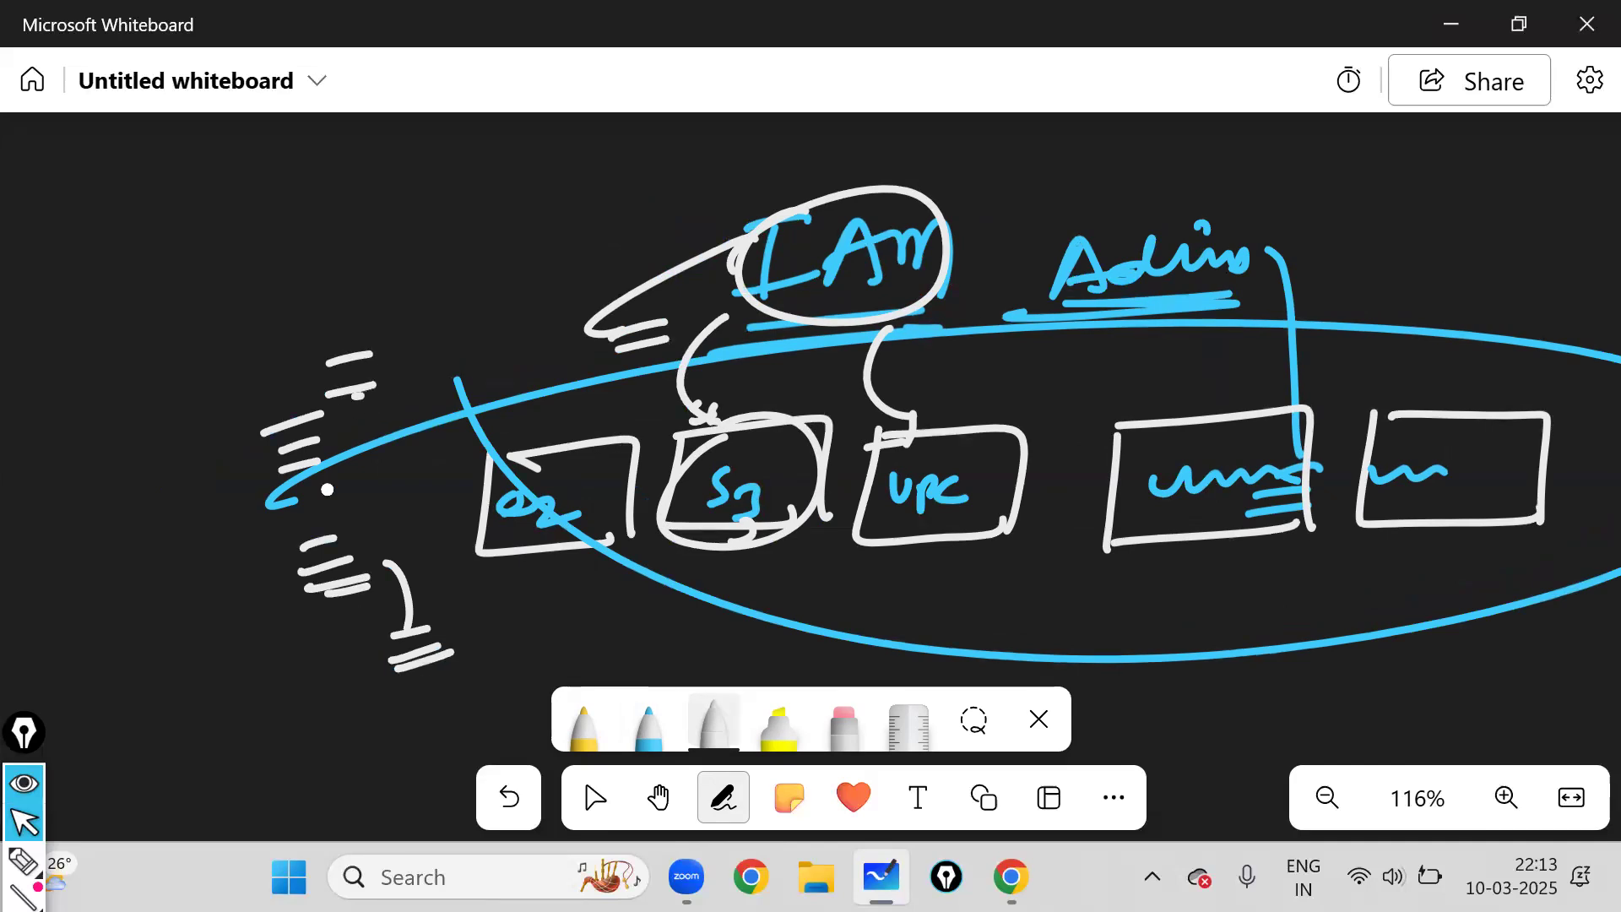
Add a blue arrow, short strokes and a curved mark above the white stroke groups beside the diagram.
click(649, 724)
drag(186, 330, 256, 372)
drag(320, 274, 371, 264)
drag(331, 290, 376, 278)
mouse_move(401, 272)
mouse_down()
mouse_move(418, 220)
mouse_move(372, 199)
mouse_move(395, 176)
mouse_up()
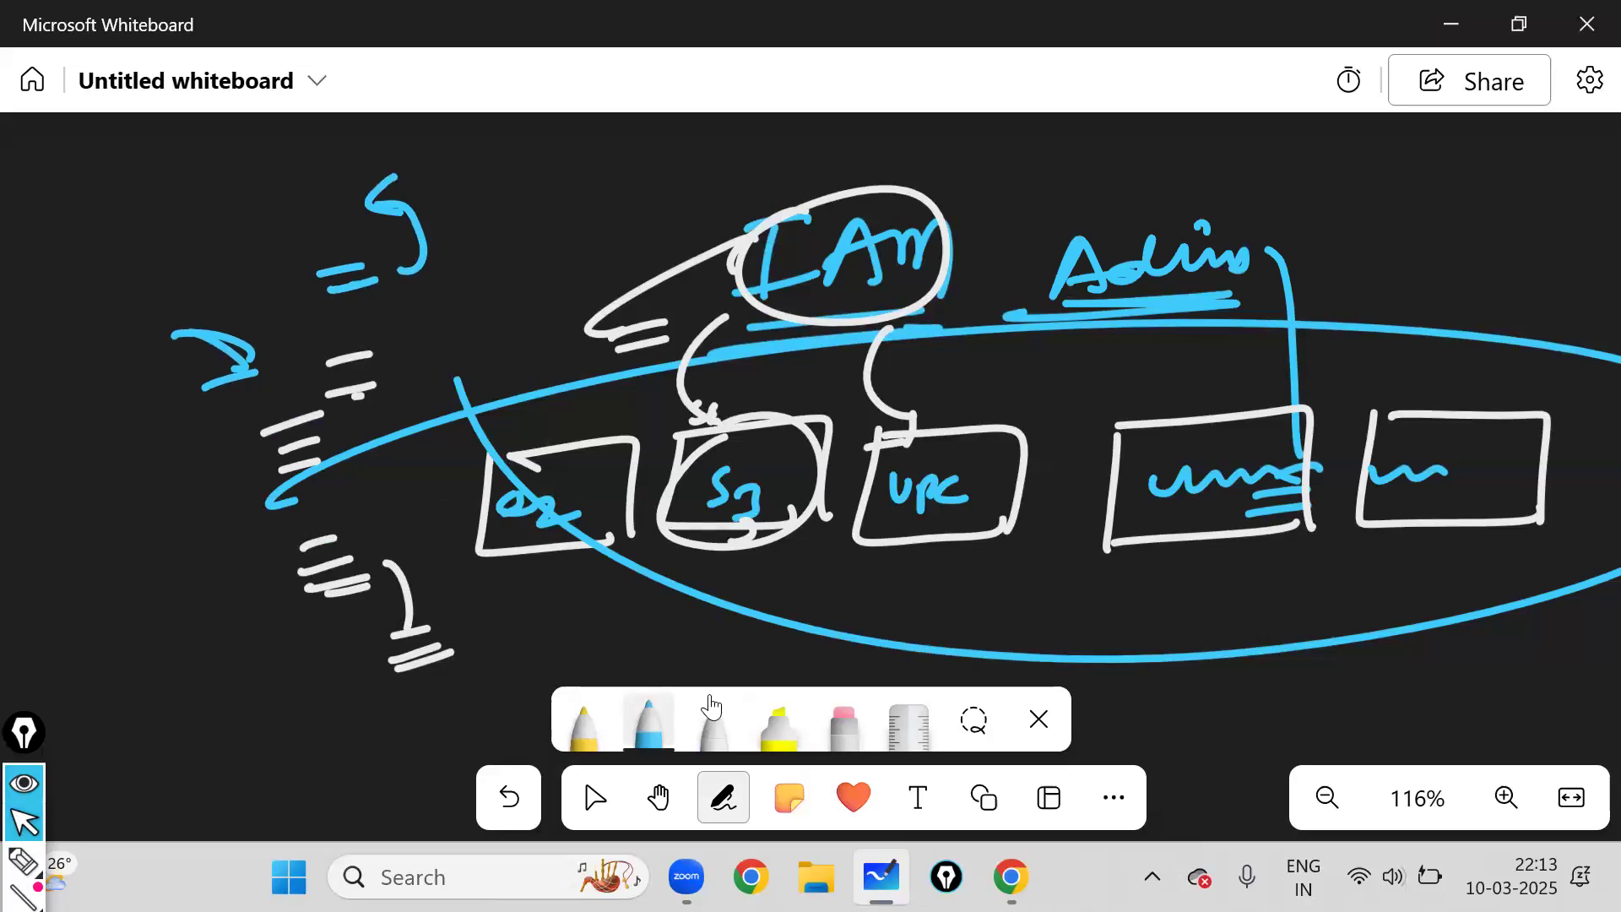
Frame the word IAM with a white rectangle and circle the word Admin in white.
click(714, 724)
mouse_move(727, 200)
mouse_down()
mouse_move(992, 287)
mouse_move(764, 114)
mouse_up()
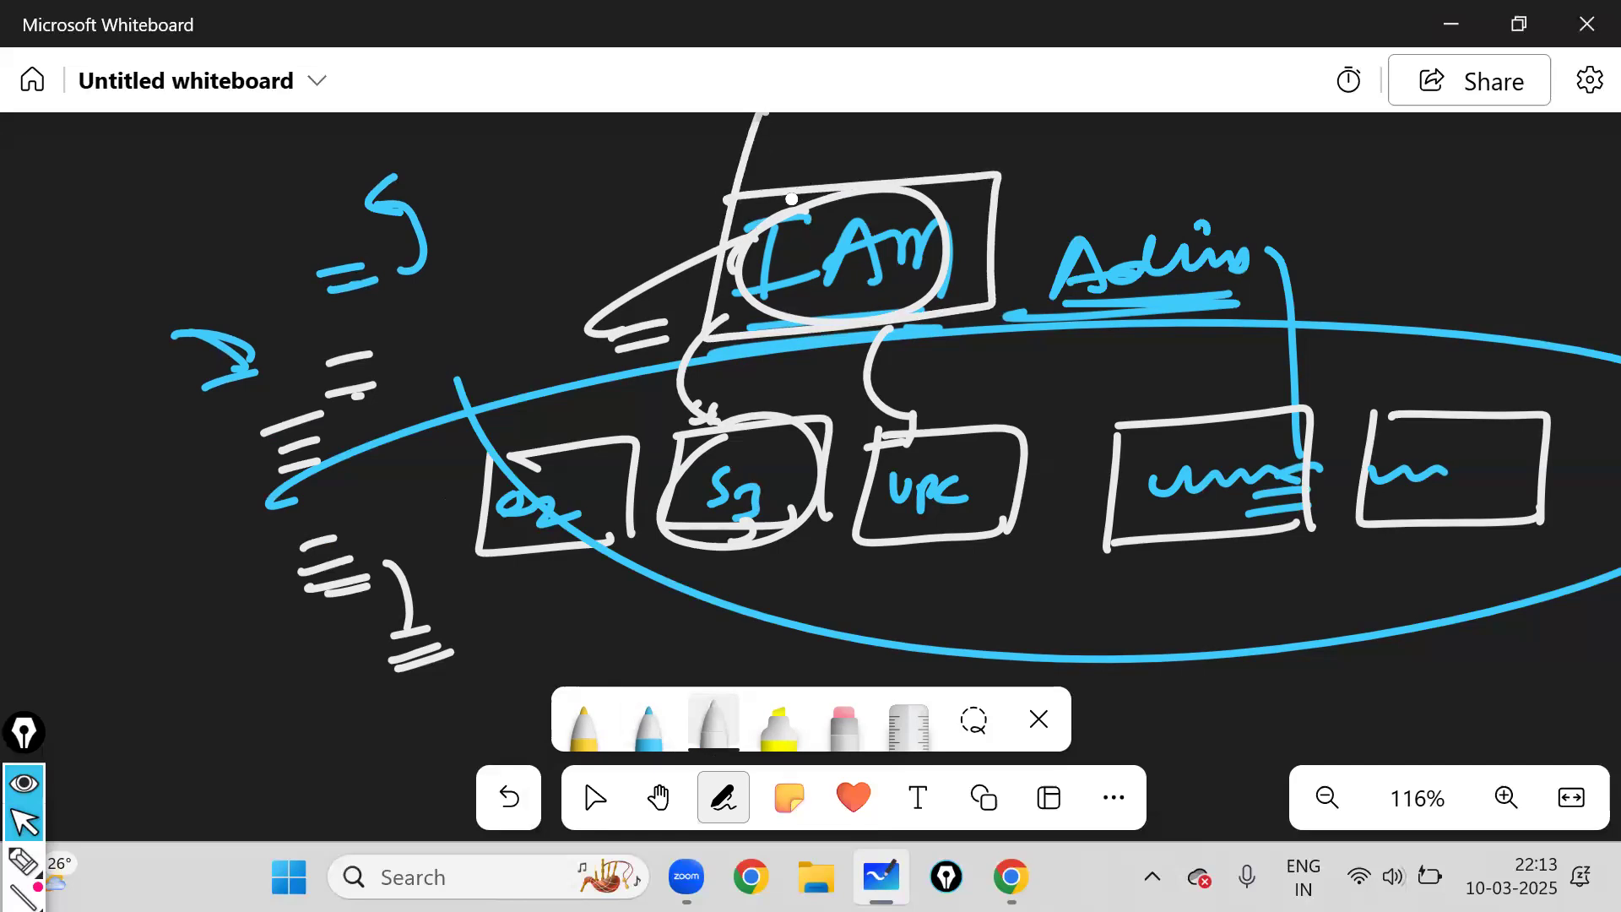
mouse_move(1108, 218)
mouse_down()
mouse_move(1051, 240)
mouse_move(1127, 238)
mouse_up()
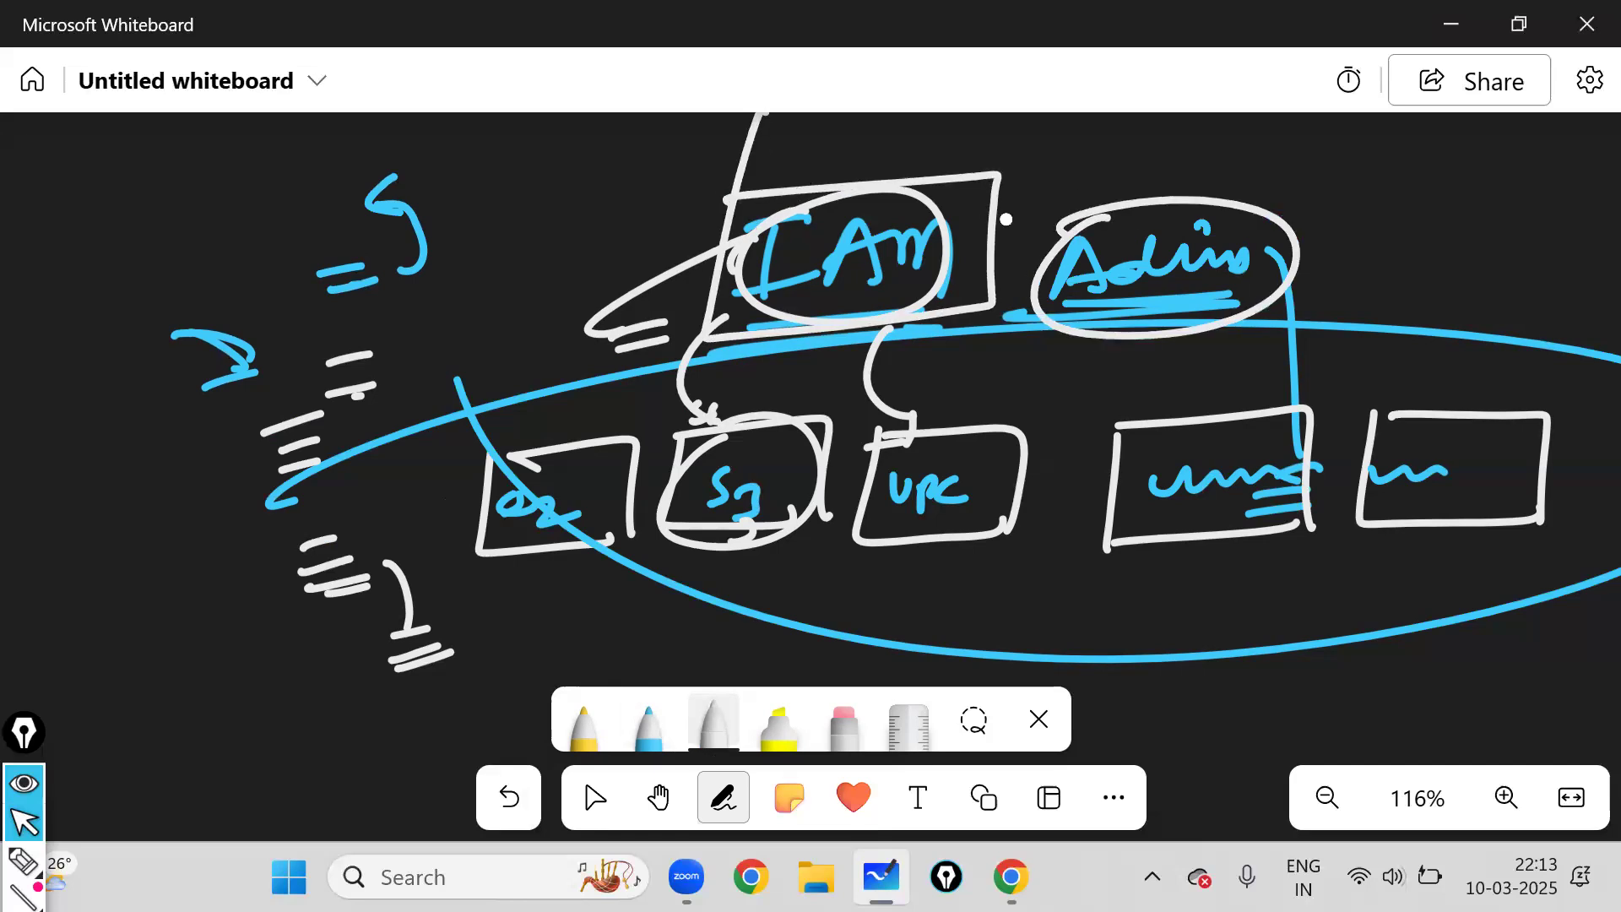
Write sudo in white above the framed IAM, then underline and circle it.
click(659, 797)
drag(698, 588, 646, 843)
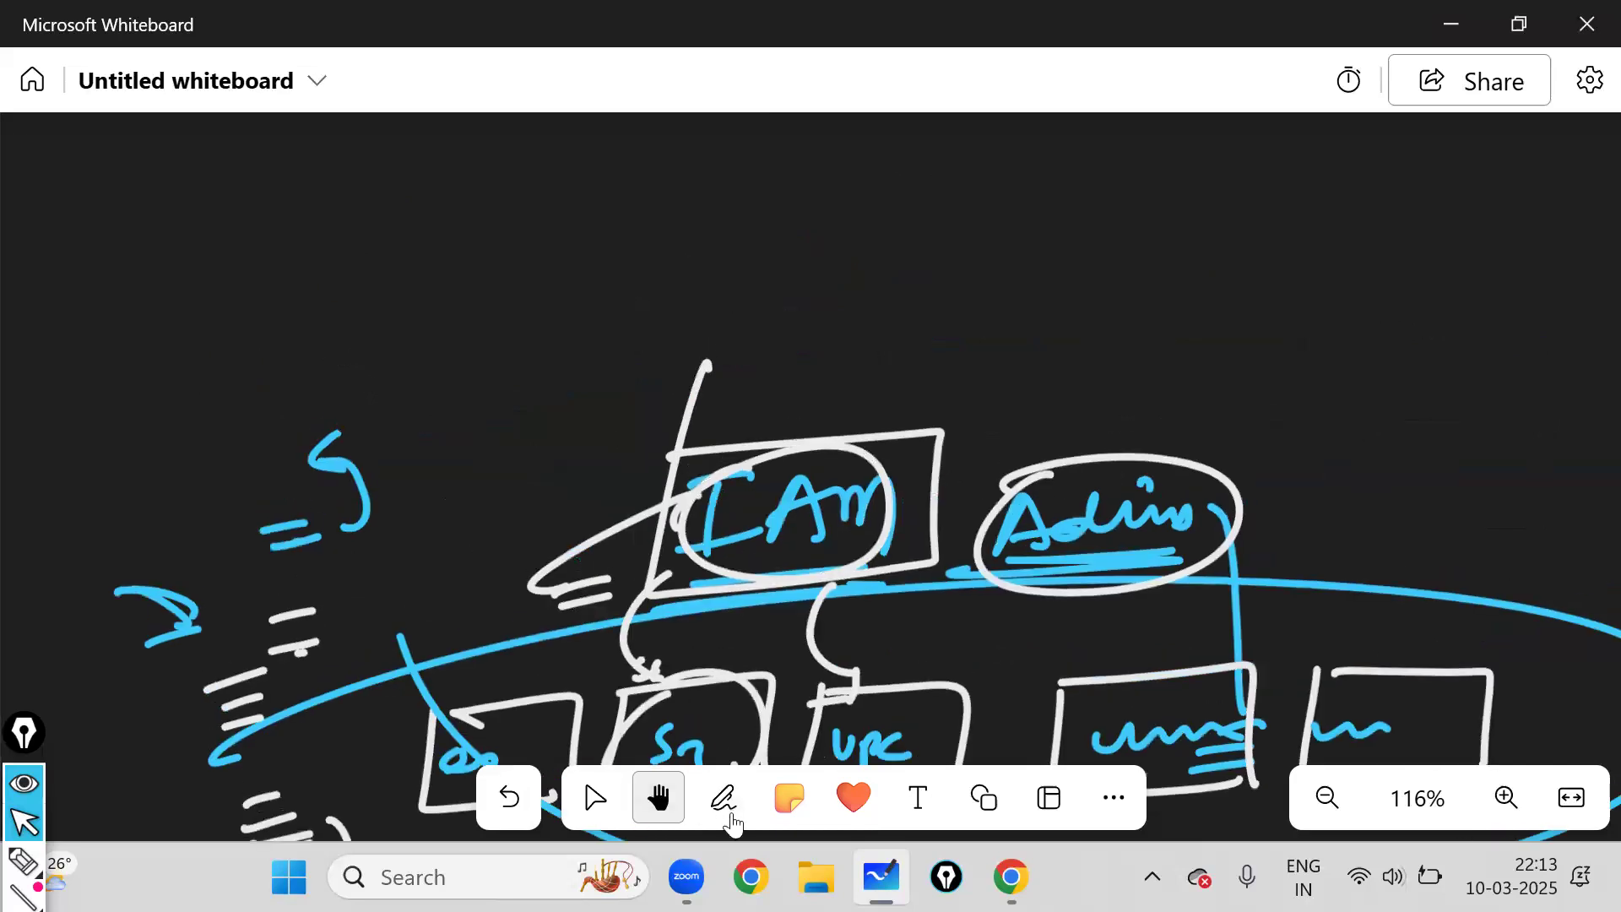
click(731, 784)
mouse_move(785, 359)
mouse_down()
mouse_move(806, 389)
mouse_move(920, 354)
mouse_move(994, 363)
mouse_move(1001, 382)
mouse_up()
drag(760, 411, 1003, 378)
drag(836, 294, 764, 409)
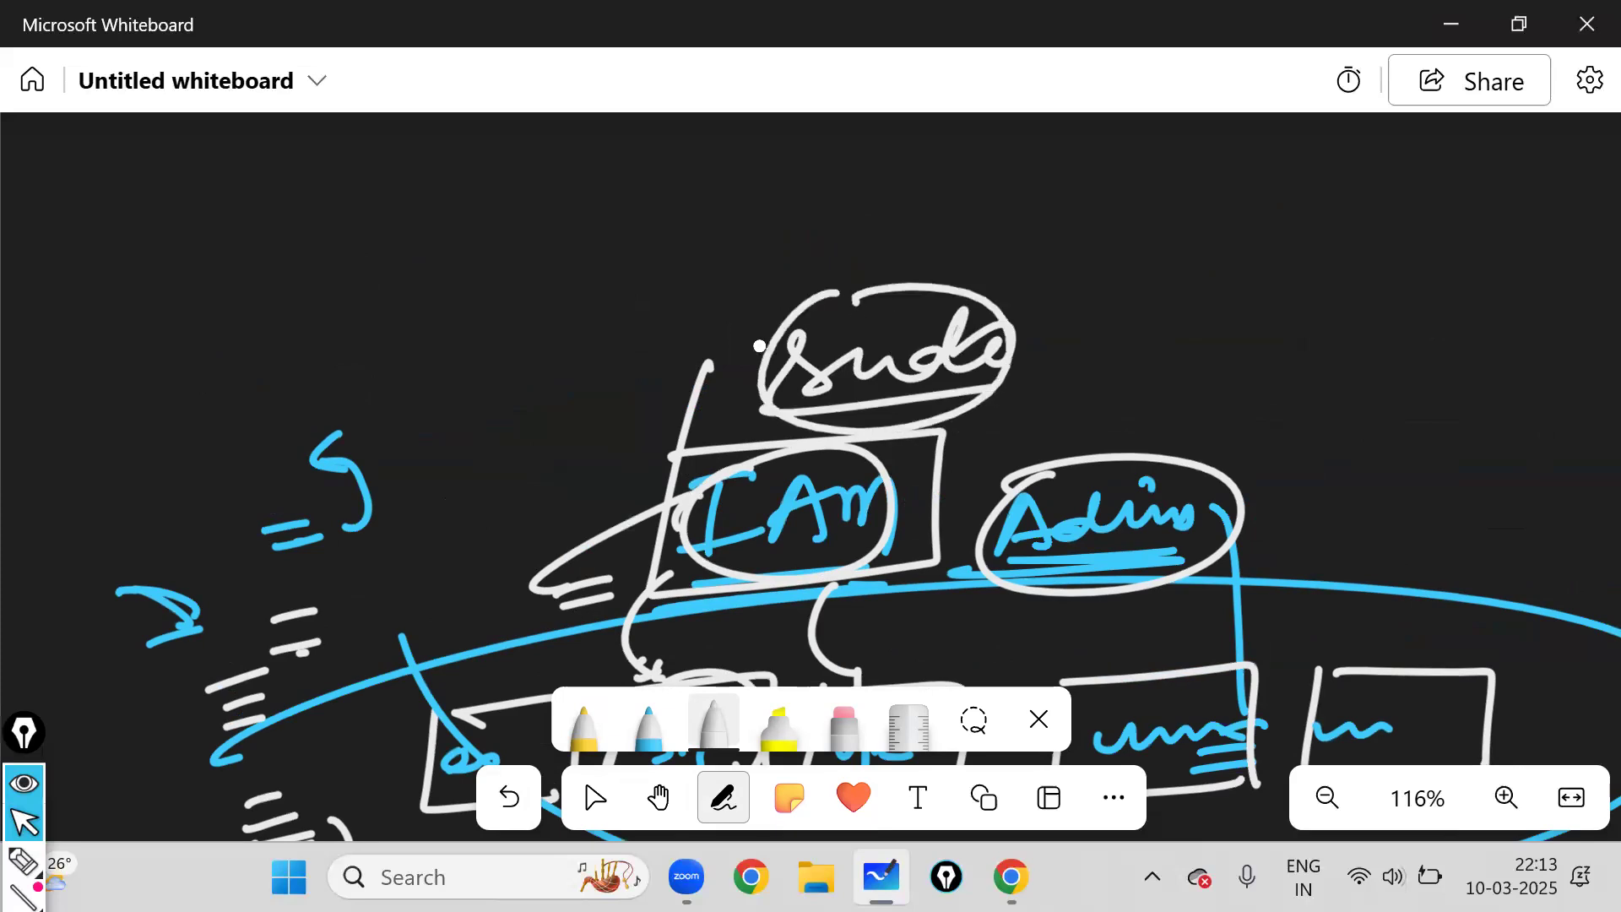
Draw a curve linking sudo to IAM and add two short strokes beside the sudo circle.
drag(688, 329, 637, 370)
drag(693, 509, 688, 522)
drag(1027, 347, 1067, 337)
drag(1028, 364, 1075, 358)
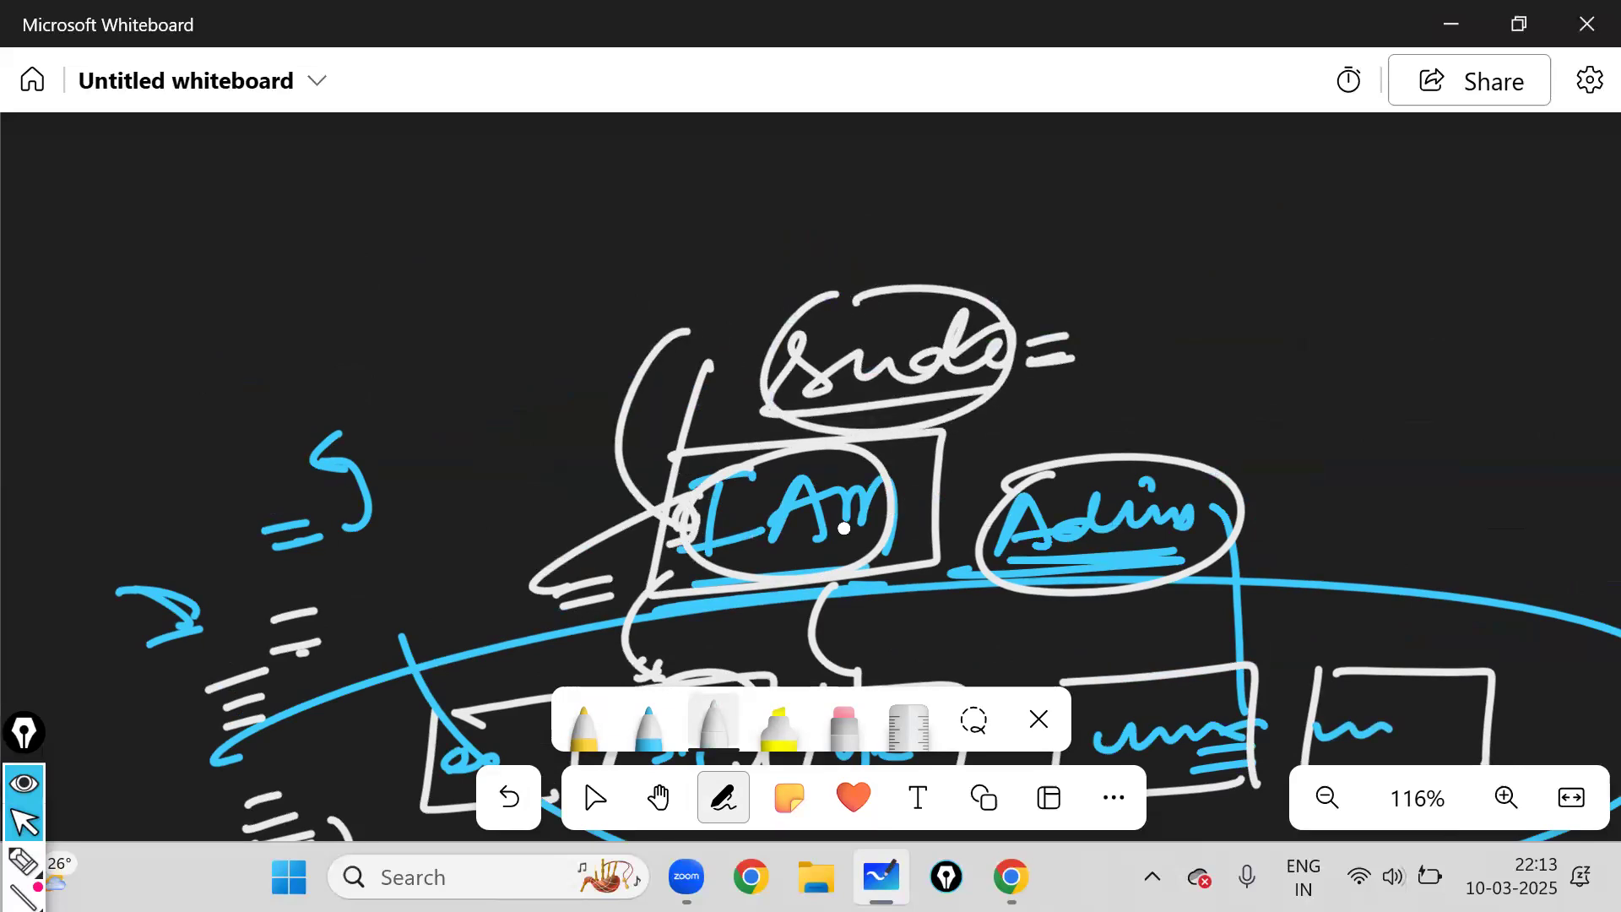
Write AWS cloud above sudo, underline cloud, and draw a line leading down beside it that ends in short strokes.
drag(789, 278, 824, 246)
mouse_move(831, 226)
mouse_down()
mouse_move(871, 222)
mouse_move(878, 250)
mouse_move(1009, 244)
mouse_move(1040, 218)
mouse_up()
drag(952, 272, 1021, 262)
mouse_move(1101, 180)
mouse_down()
mouse_move(1161, 339)
mouse_move(1182, 351)
mouse_up()
drag(1145, 380, 1191, 368)
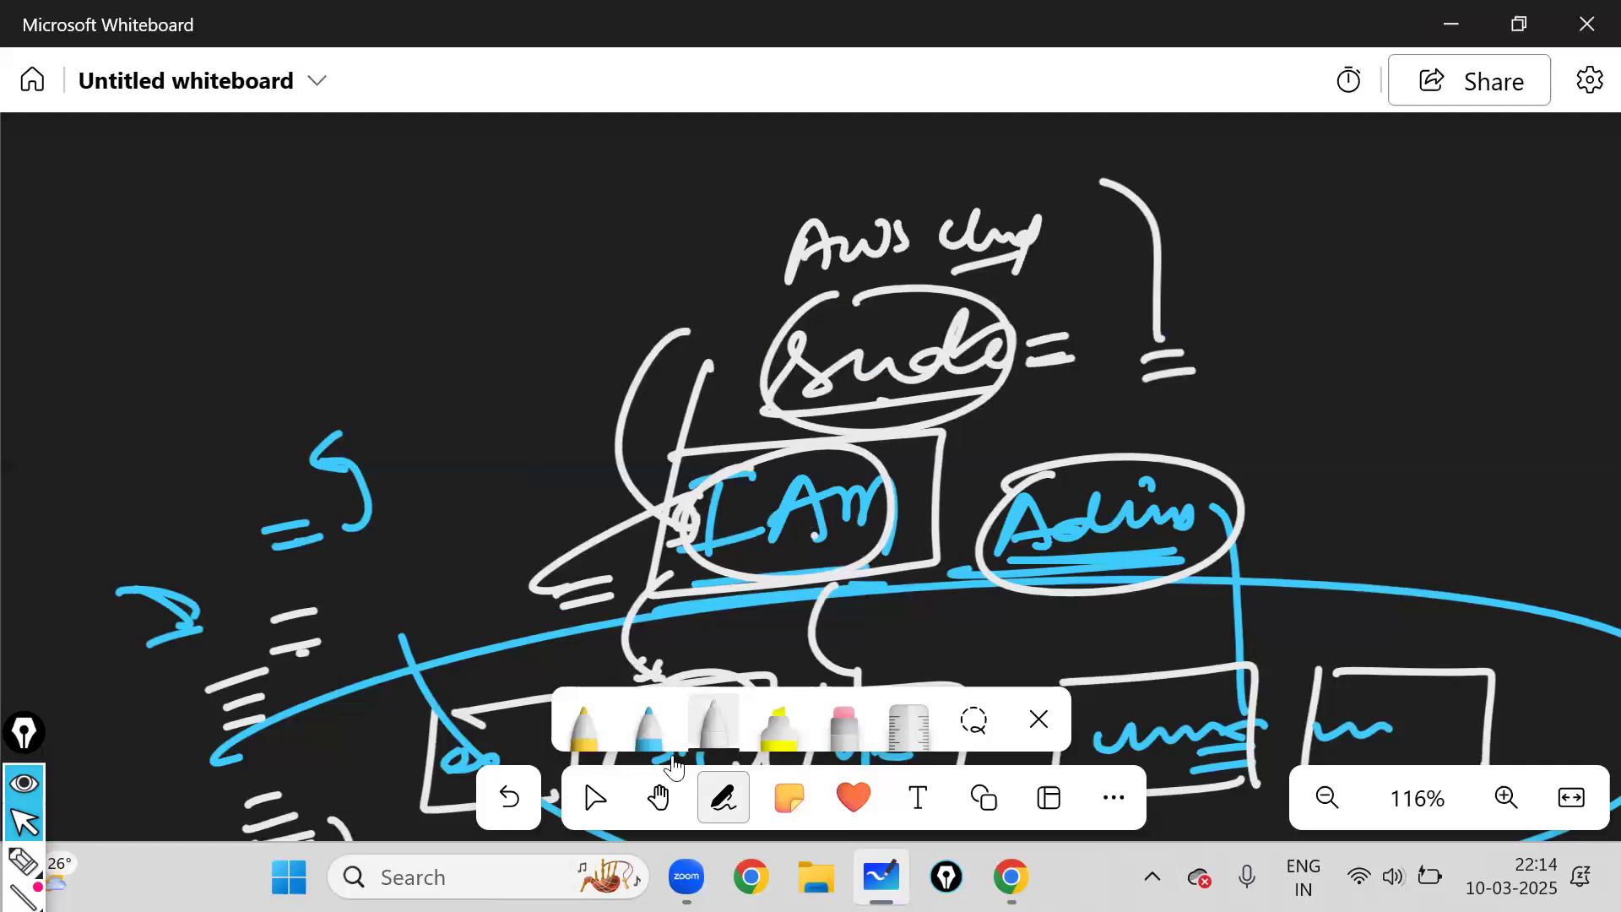
Draw white connecting strokes from IAM to the S3 box and toward the EC2 box, and mark over the EC2 label.
click(659, 797)
drag(664, 605, 685, 547)
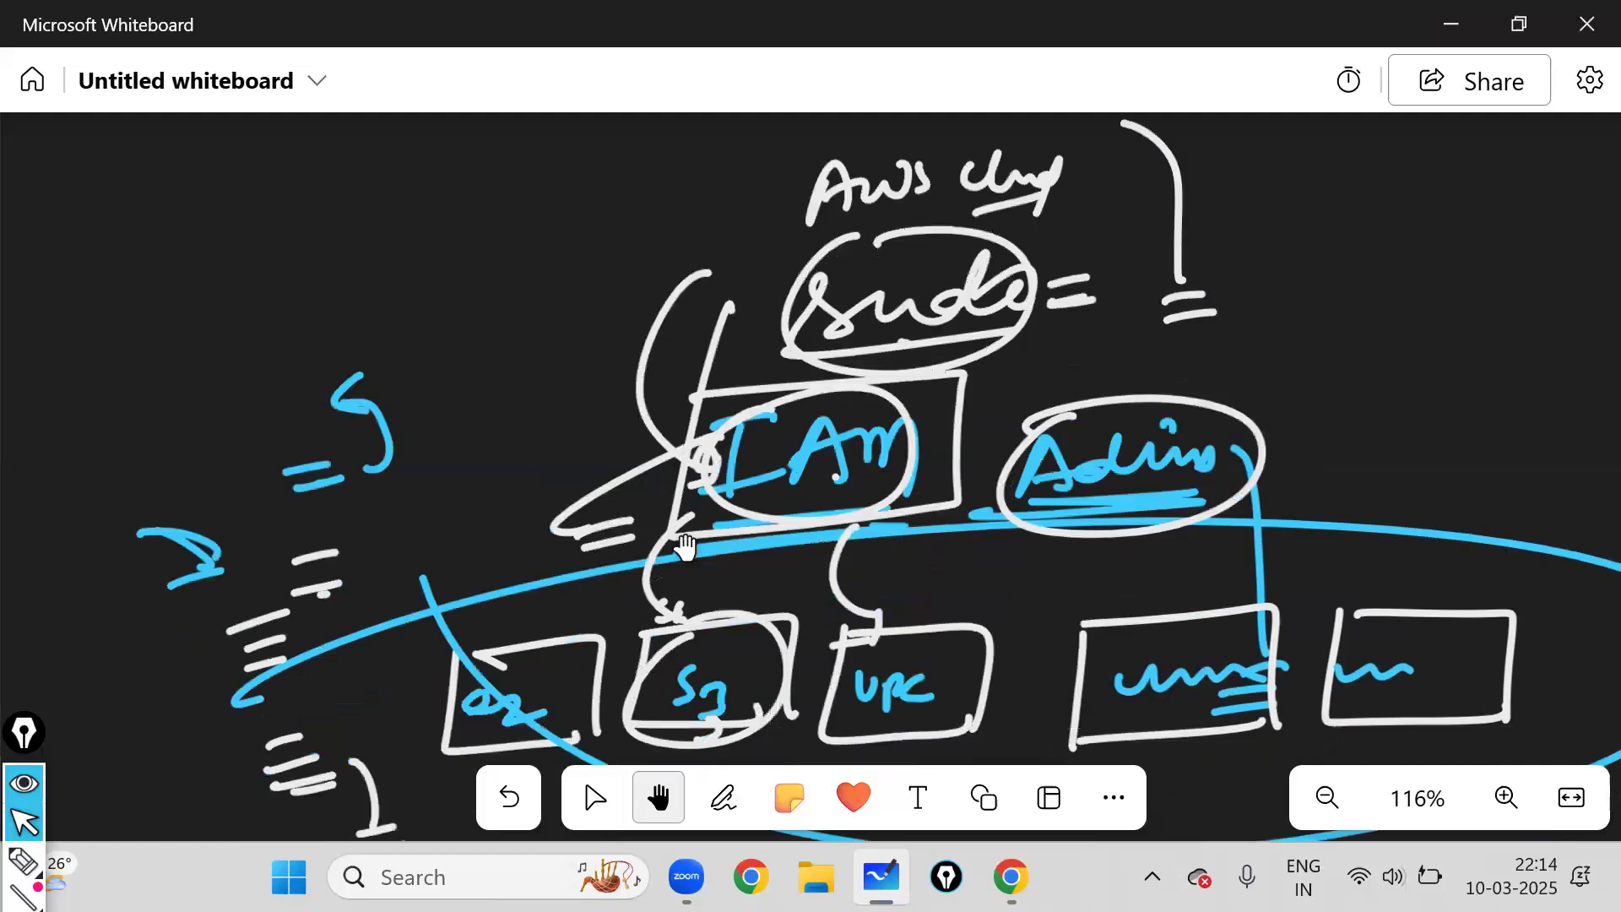
click(723, 797)
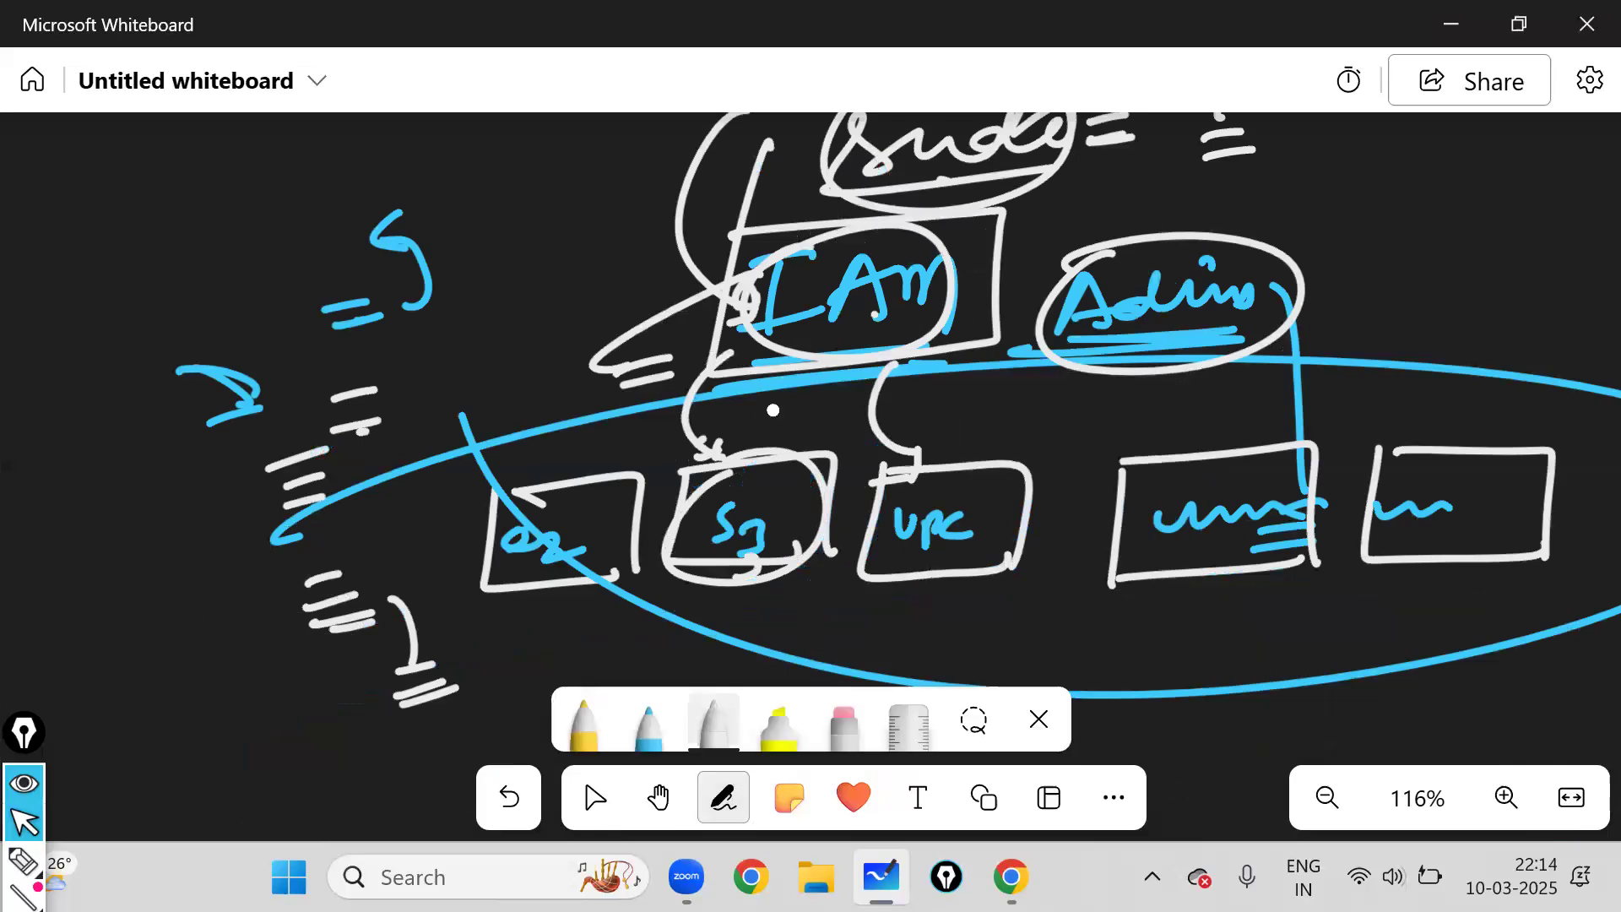
mouse_move(790, 347)
mouse_down()
mouse_move(748, 452)
mouse_move(781, 451)
mouse_move(776, 498)
mouse_up()
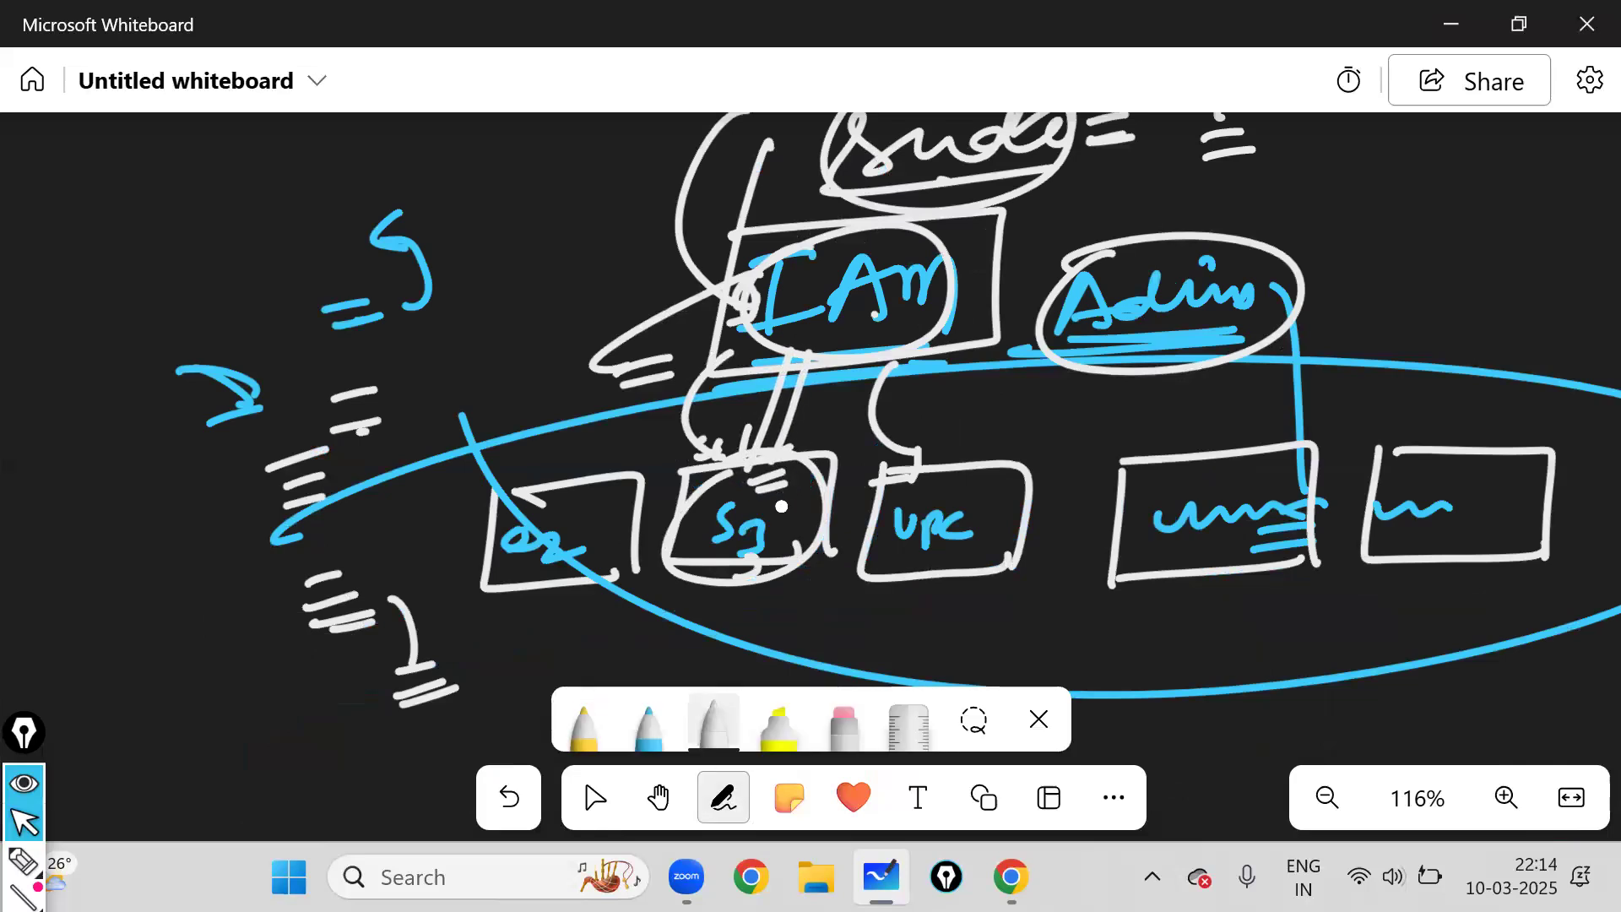
mouse_move(538, 528)
mouse_down()
mouse_move(528, 553)
mouse_move(596, 559)
mouse_move(541, 578)
mouse_up()
drag(714, 325, 604, 468)
click(657, 797)
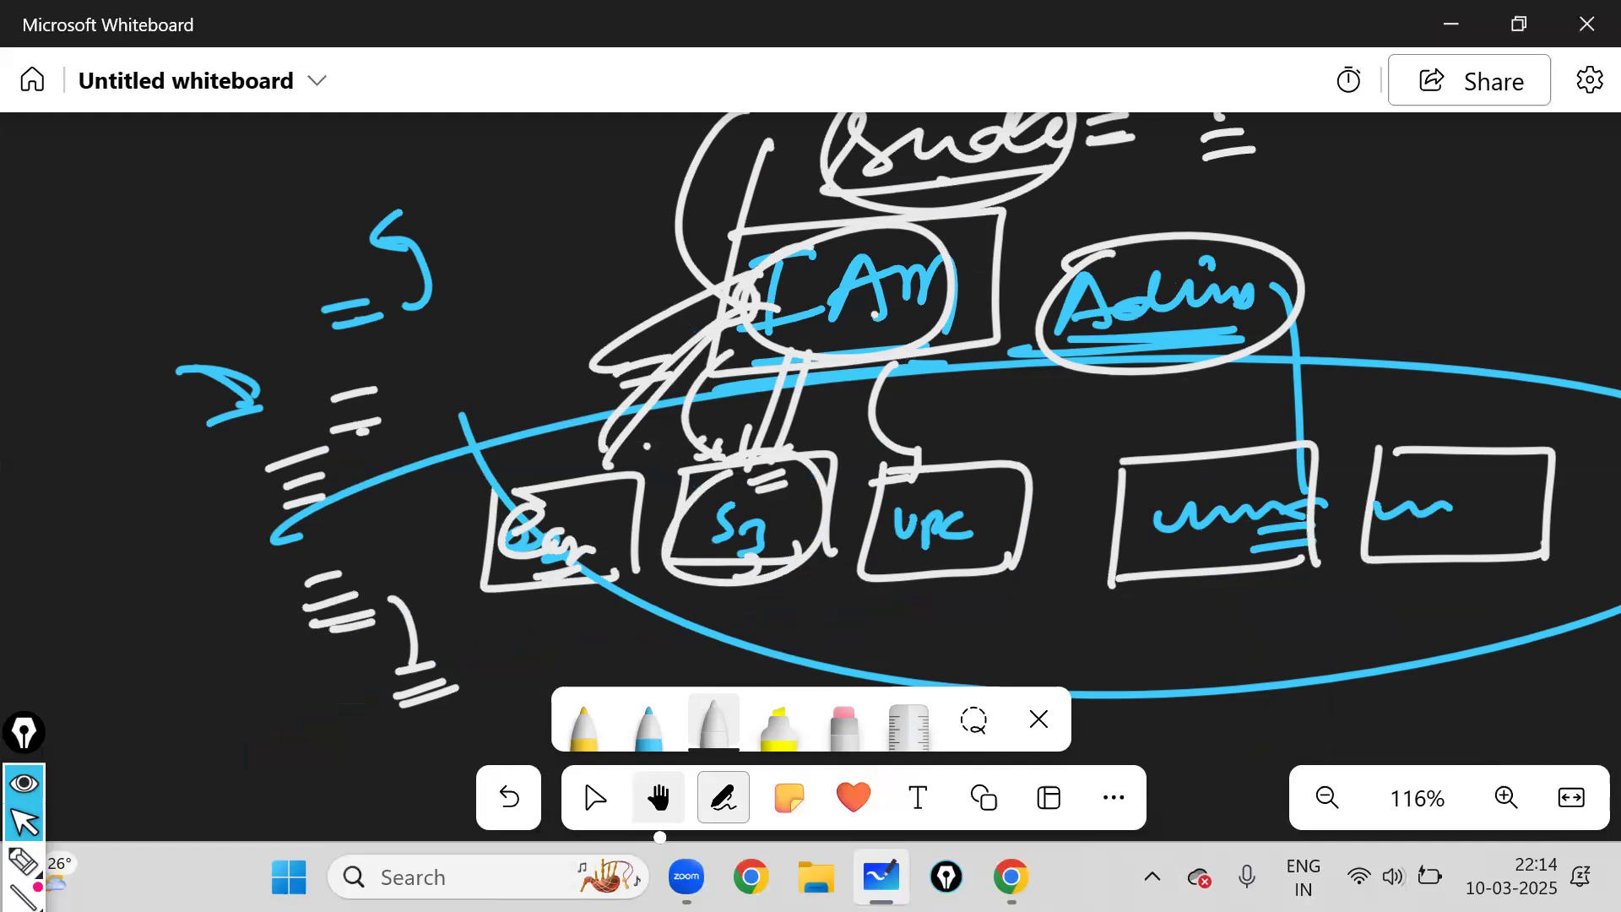